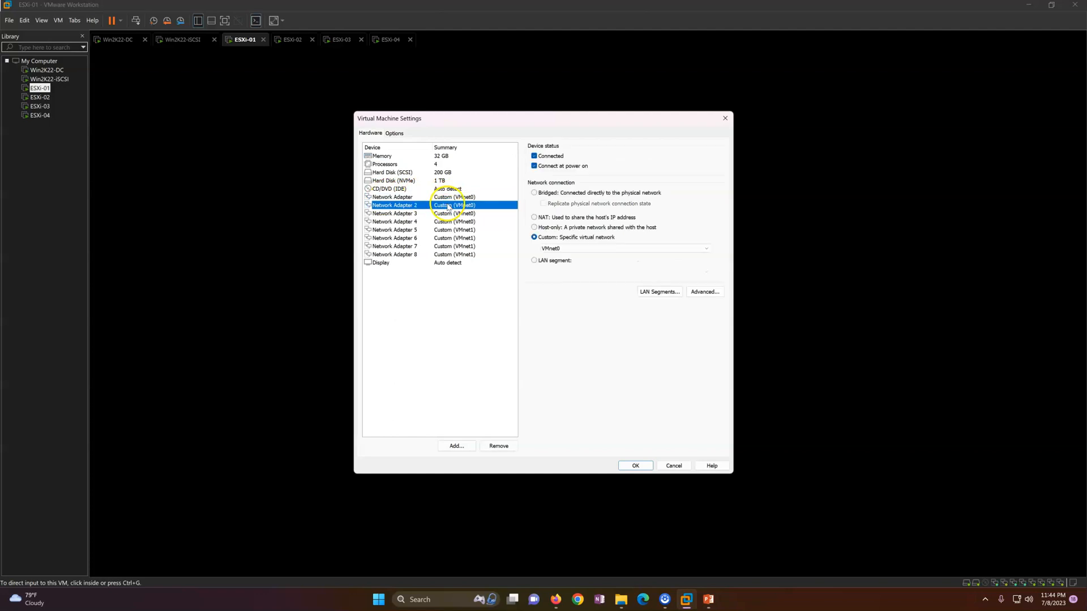
Review the custom network assignments of network adapters 4 to 8 in the ESXi-01 settings, leaving them without saving
click(448, 222)
click(449, 231)
click(450, 238)
click(460, 254)
click(673, 466)
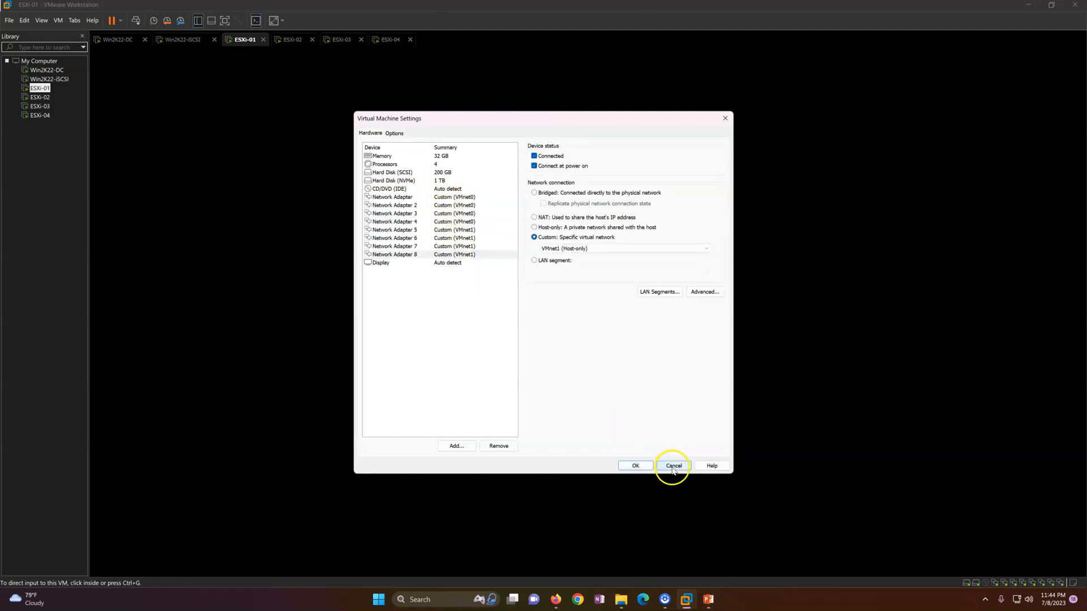
Switch to the Win2K22-DC machine and show the physical adapters of host esxi-01.labshandson.lan
click(118, 43)
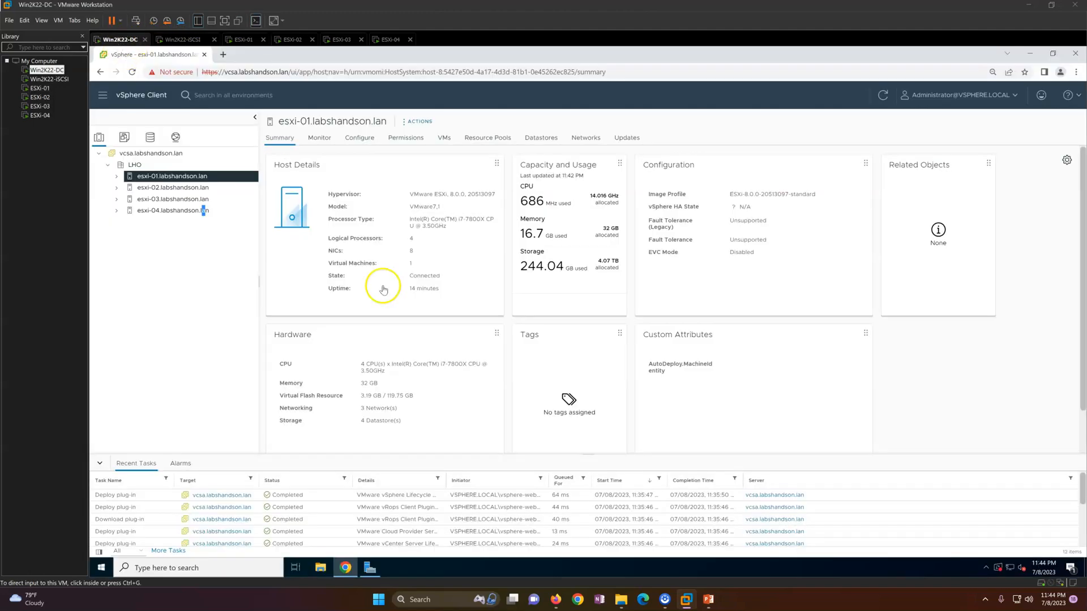
click(359, 139)
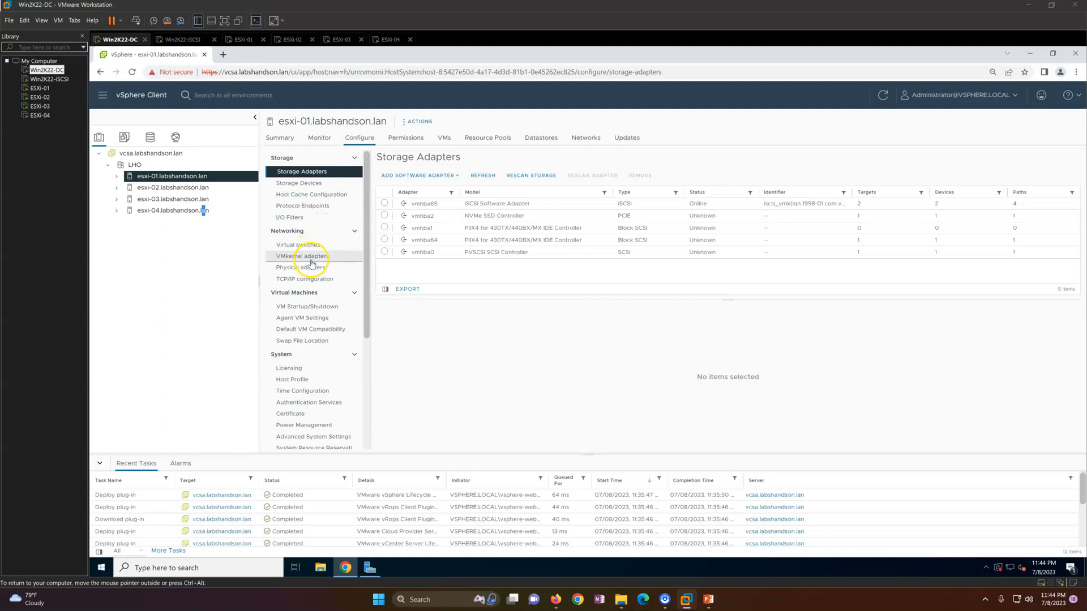
click(311, 270)
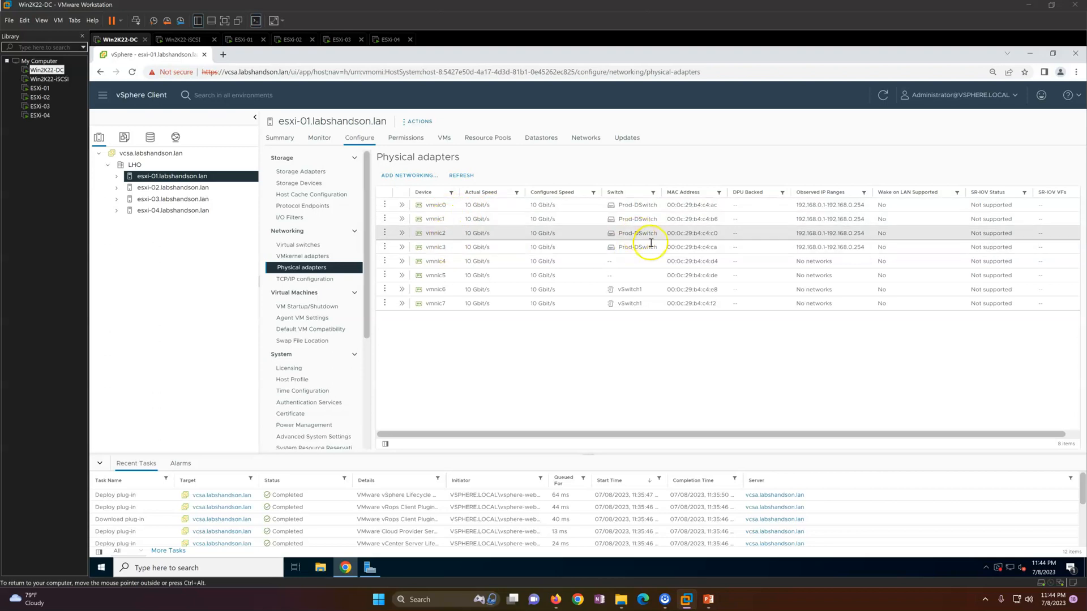
Compare the switch assignments of the esxi-01 physical adapters with the Physical Networks for ESXi slide in PowerPoint
click(708, 600)
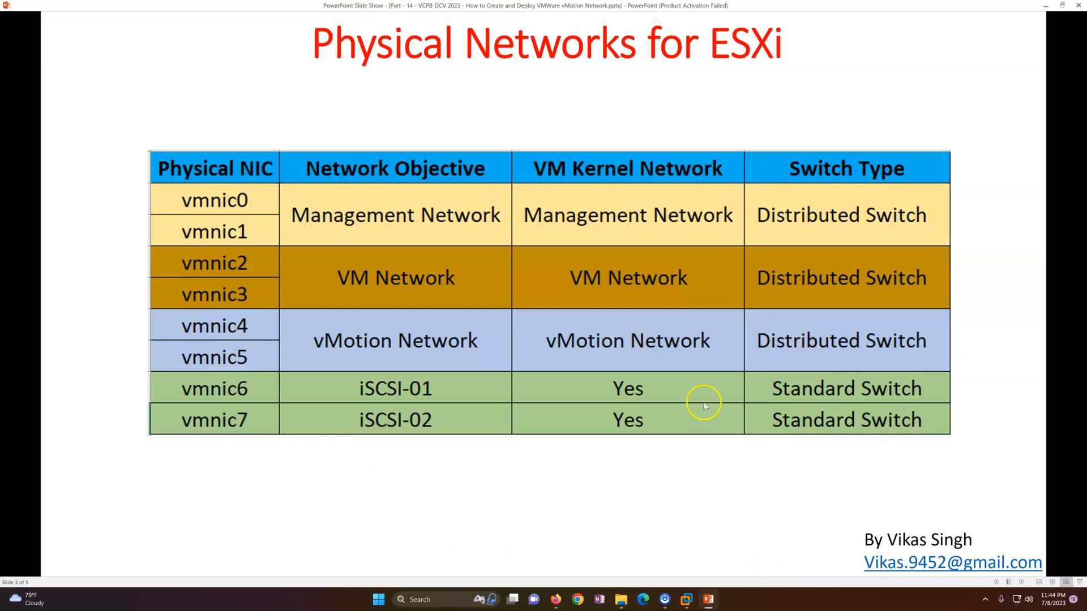
click(722, 605)
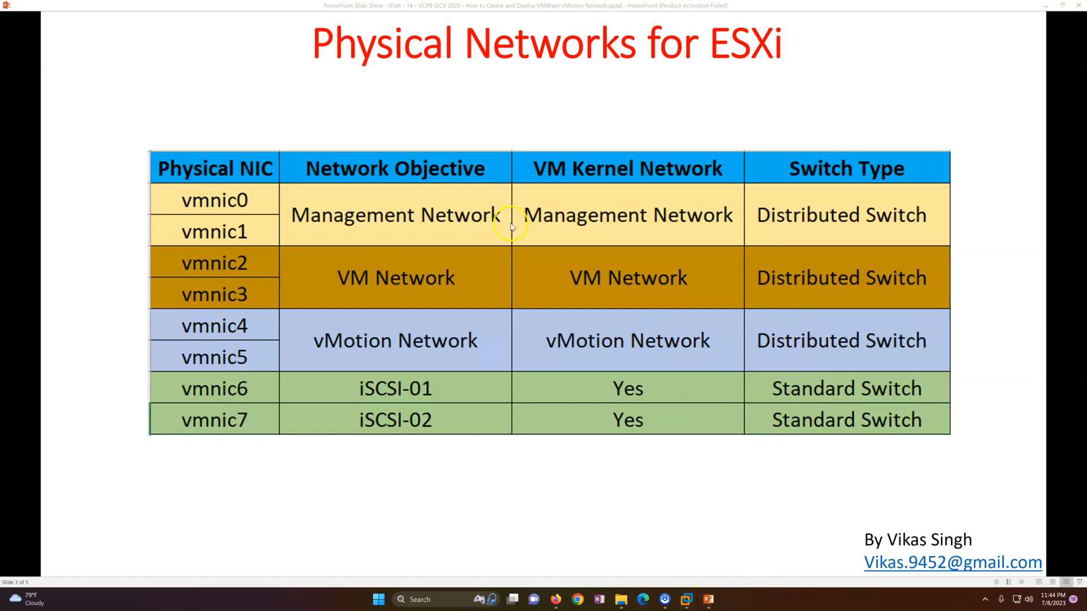
click(716, 605)
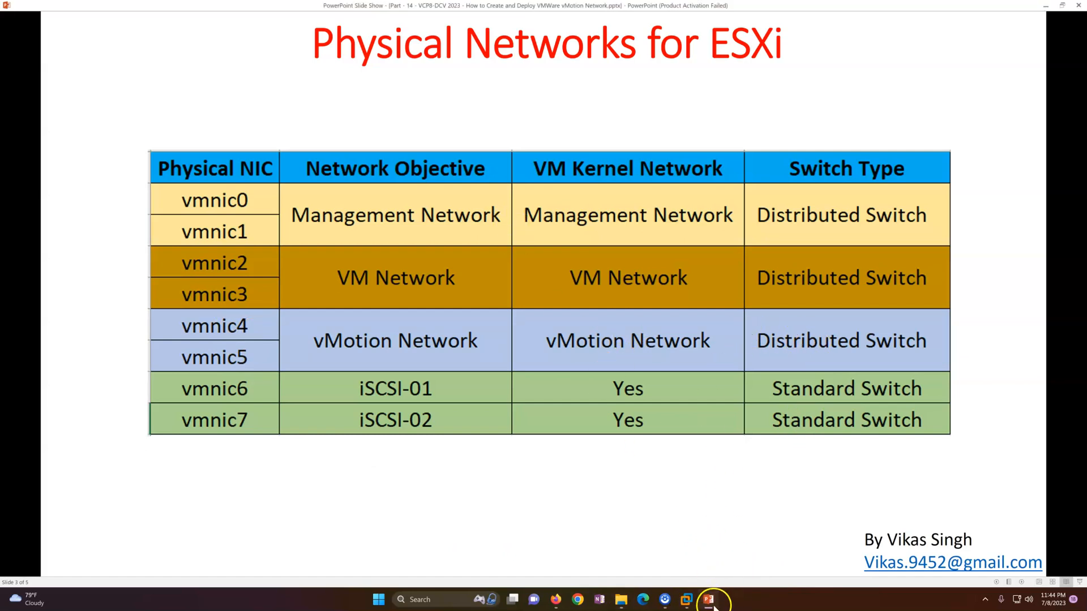
click(715, 606)
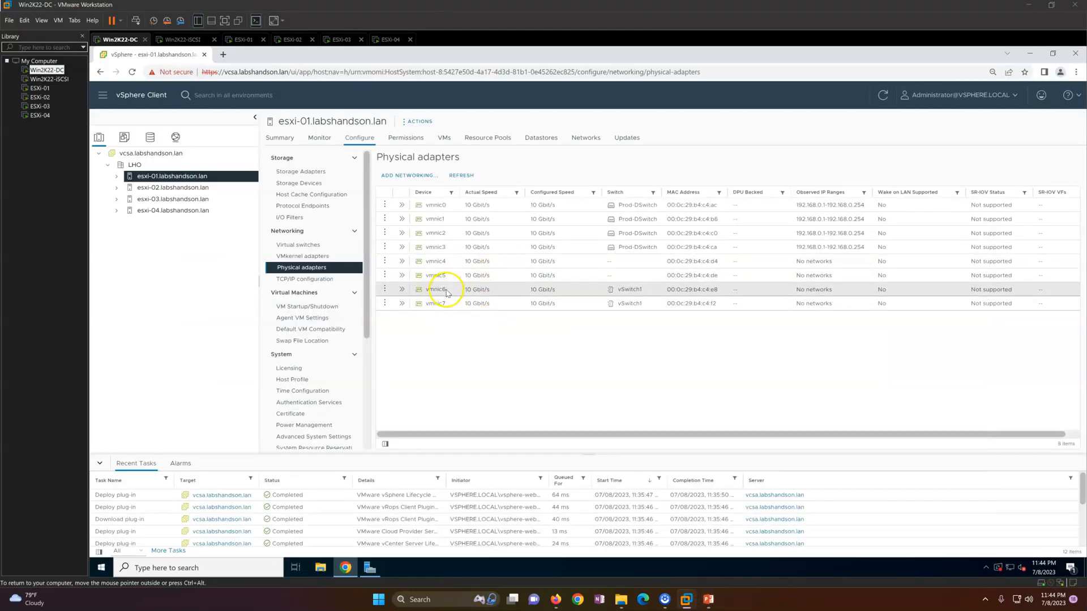
double_click(649, 293)
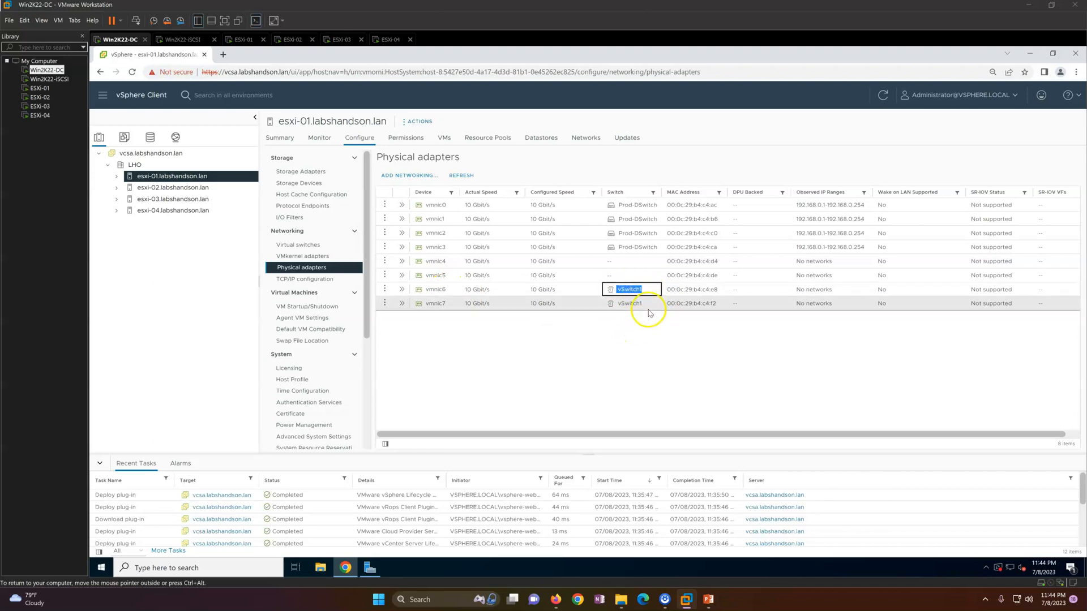
Examine standard switch vSwitch1 in the esxi-01 virtual switches, tracing the path from vmnic6, and collapse its diagram
click(333, 245)
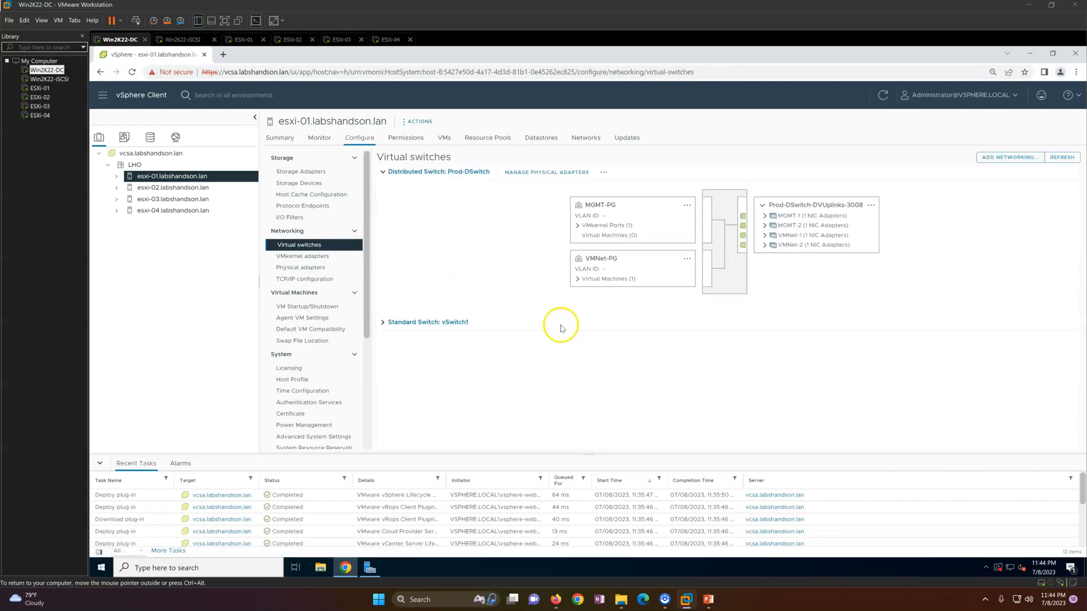
click(382, 323)
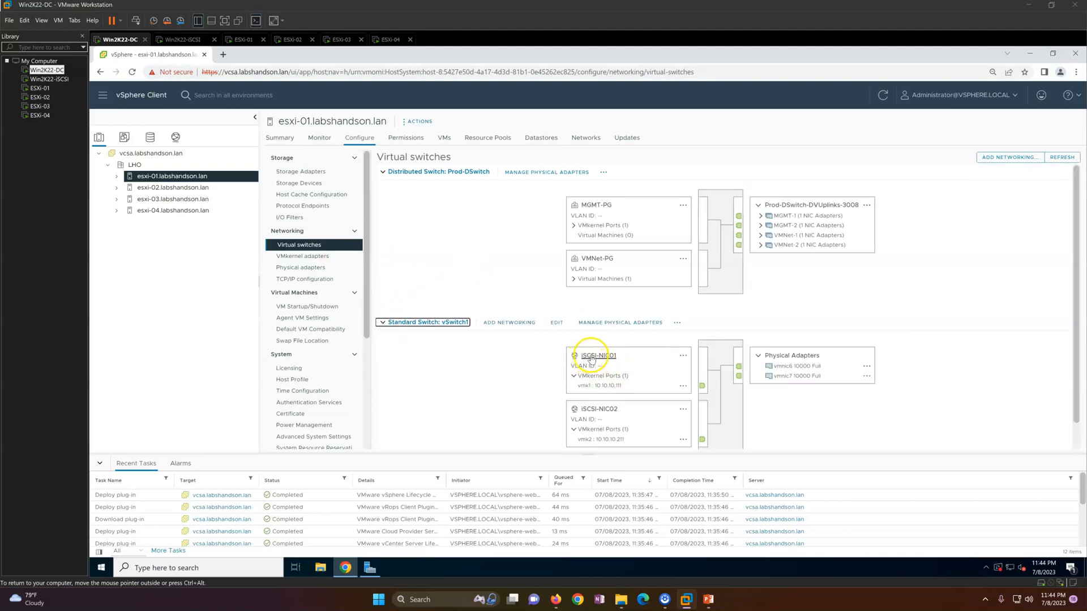
click(786, 367)
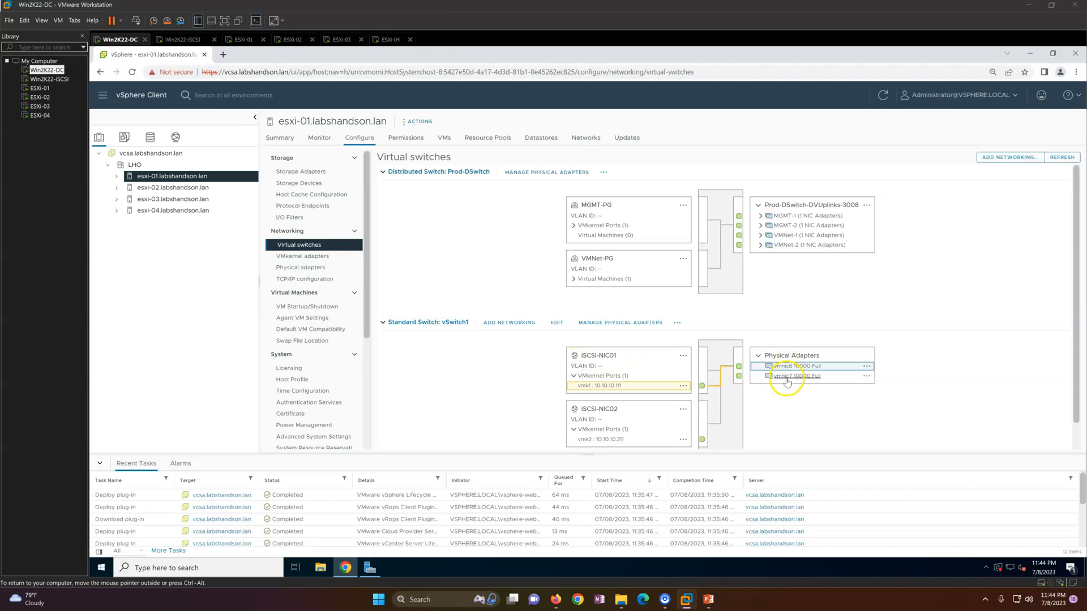
click(393, 326)
Expand the MGMT and VMNet uplinks of Prod-DSwitch and trace which adapters the MGMT-PG and VMNet-PG port groups use
click(765, 215)
click(764, 235)
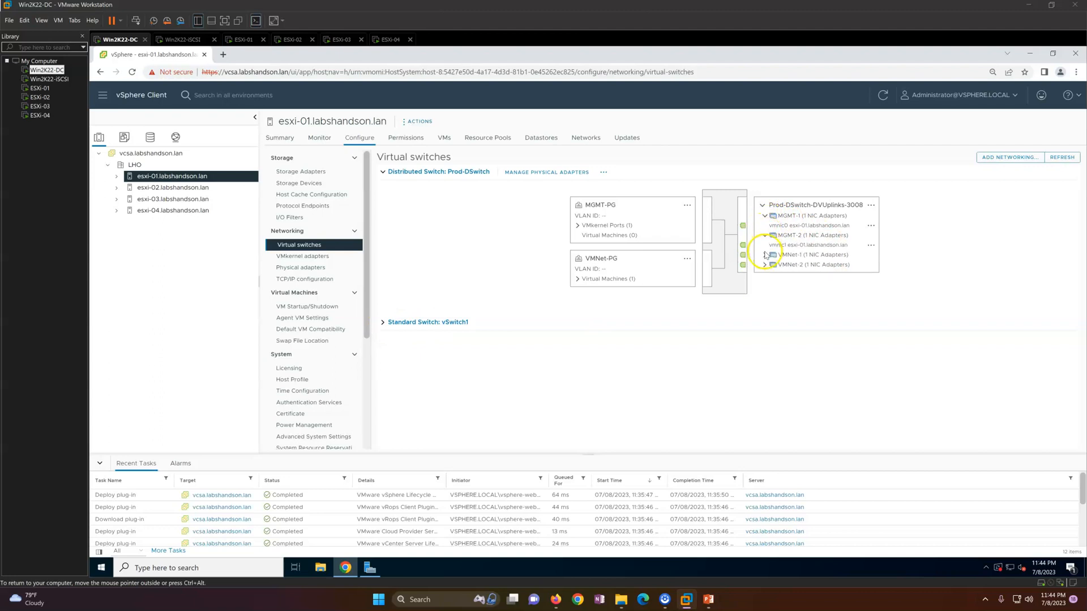
click(764, 256)
click(766, 274)
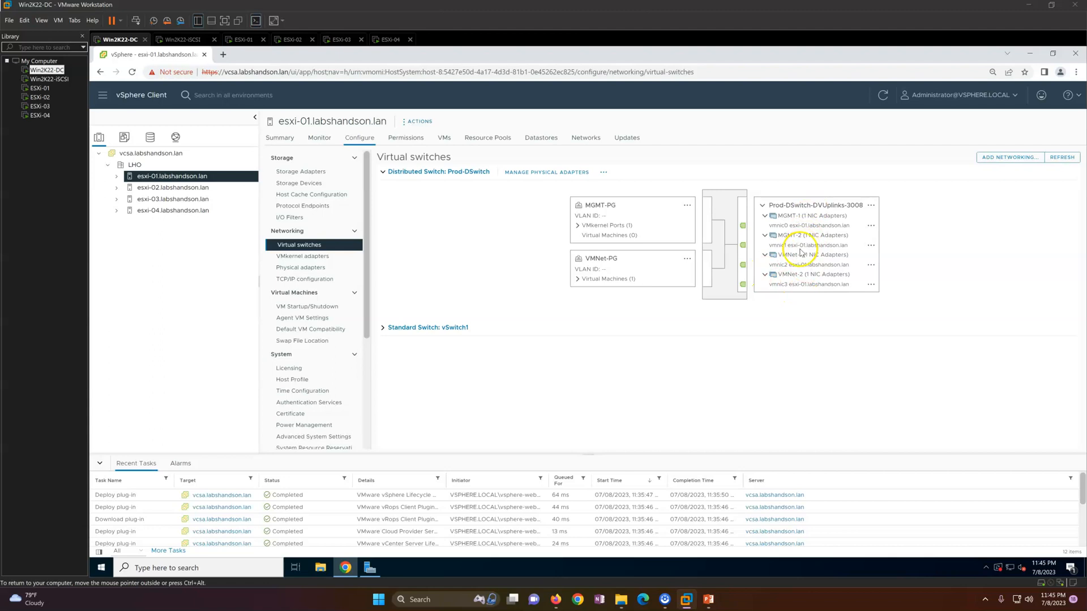
click(599, 207)
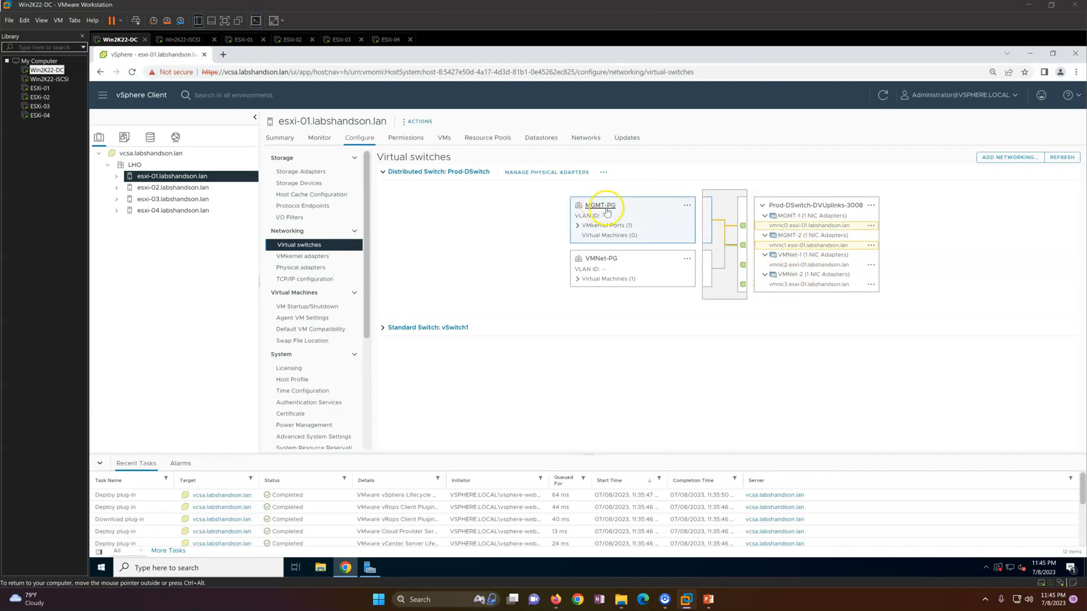
click(602, 261)
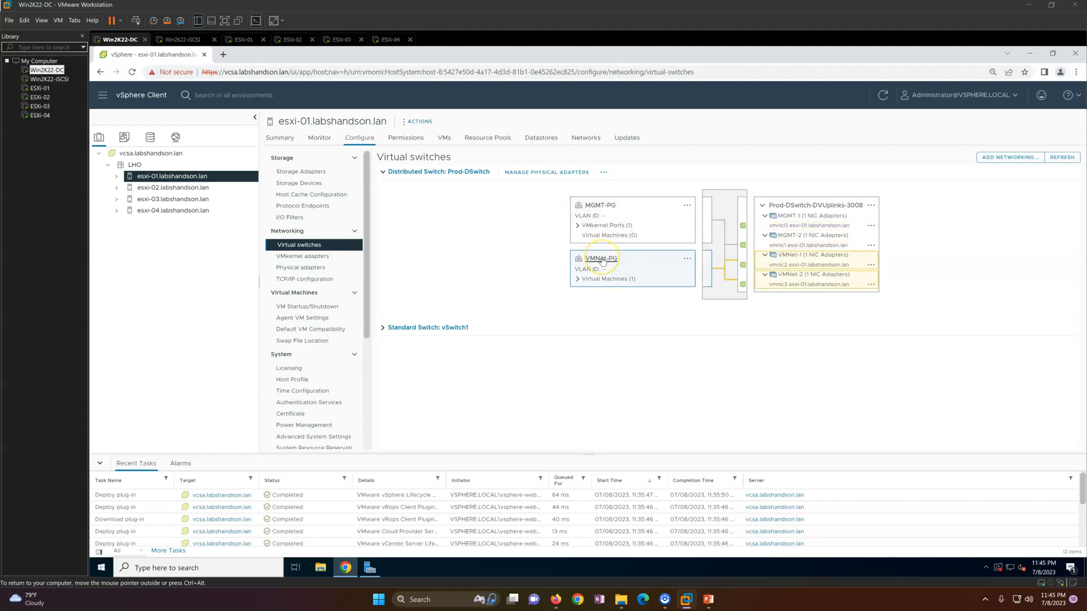
click(634, 313)
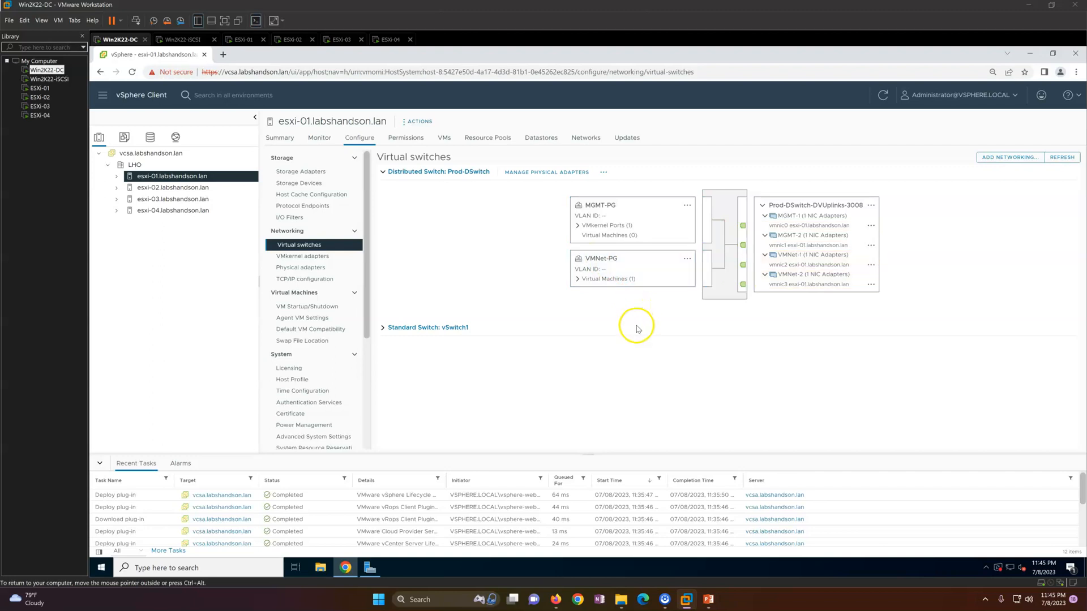
Read the slide with the distributed switch creation steps in PowerPoint and return to VMware Workstation
click(708, 599)
click(637, 287)
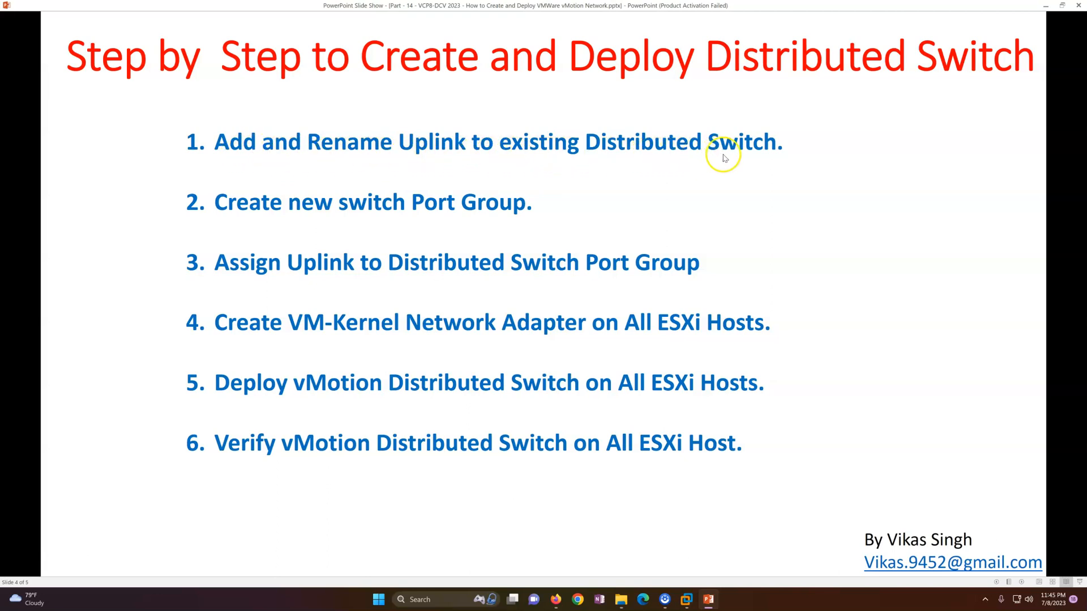
click(708, 598)
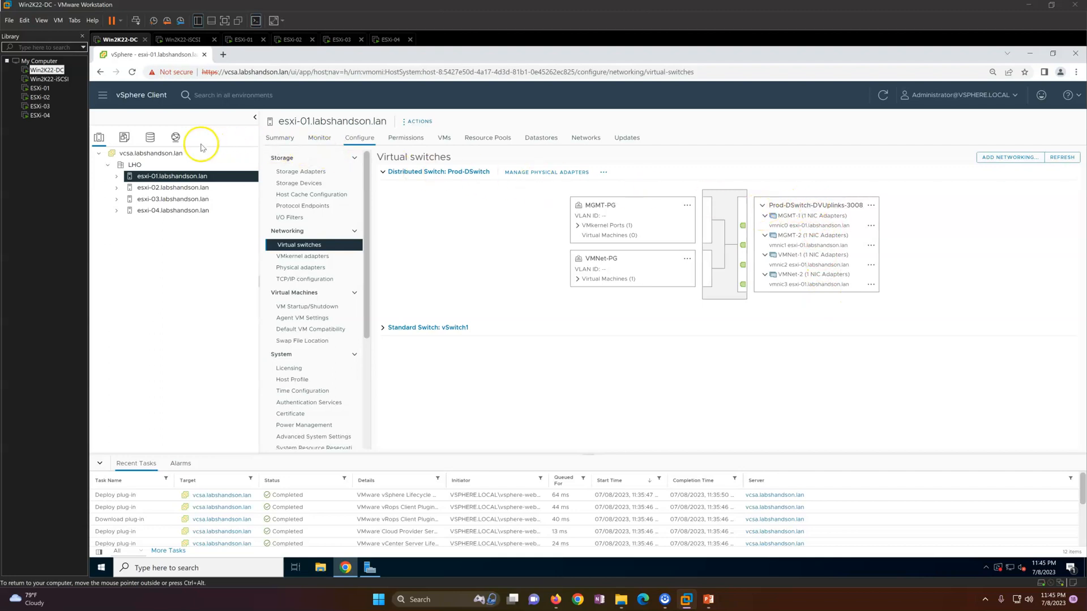
Check the number of uplinks in the Prod-DSwitch properties against the Physical Networks for ESXi slide in PowerPoint
click(176, 139)
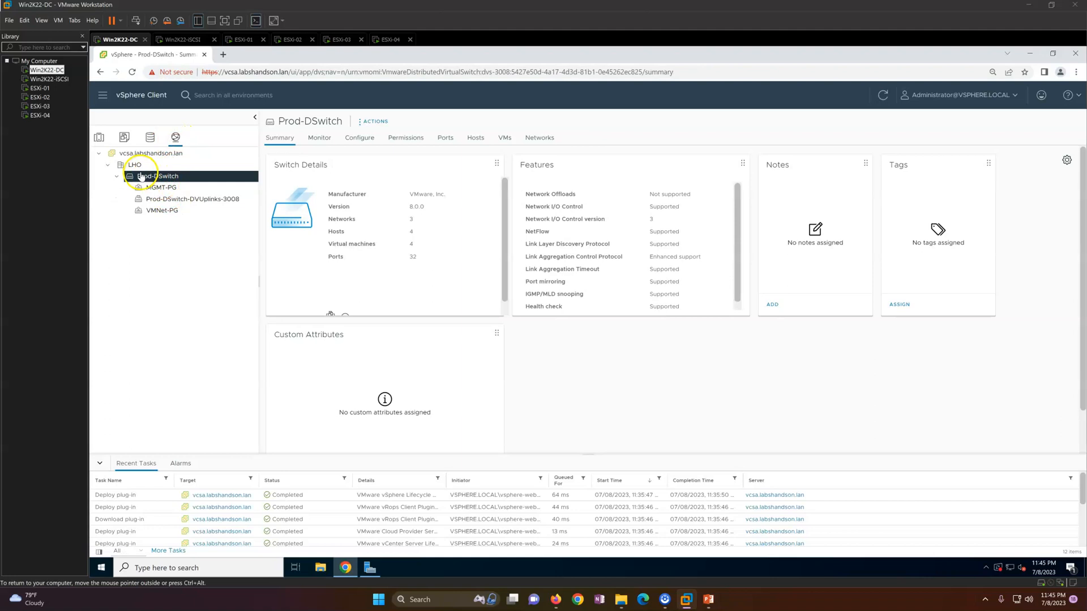
click(361, 139)
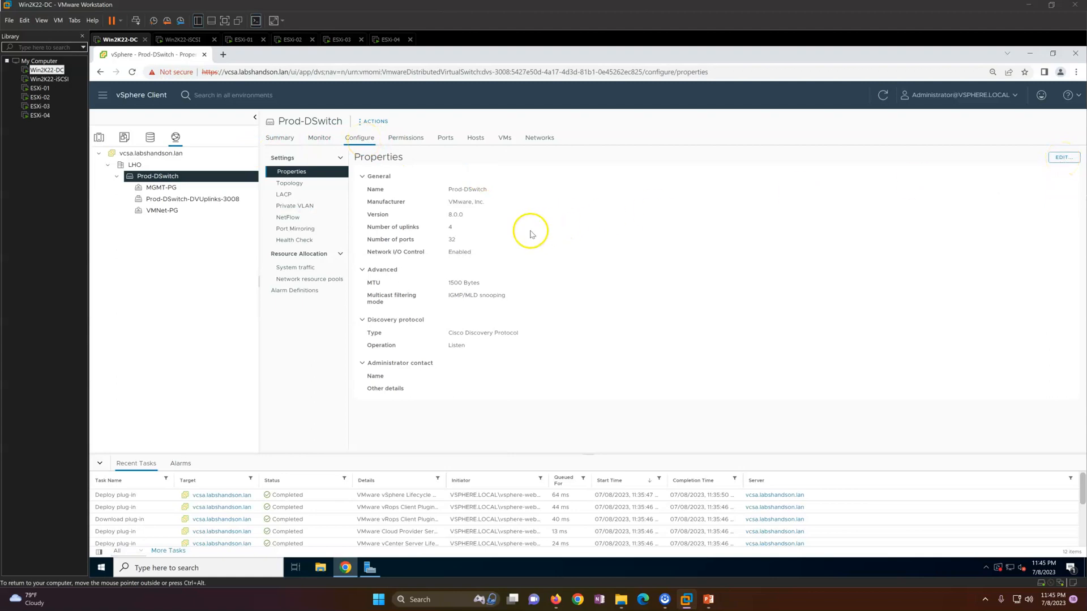
drag(365, 226, 474, 233)
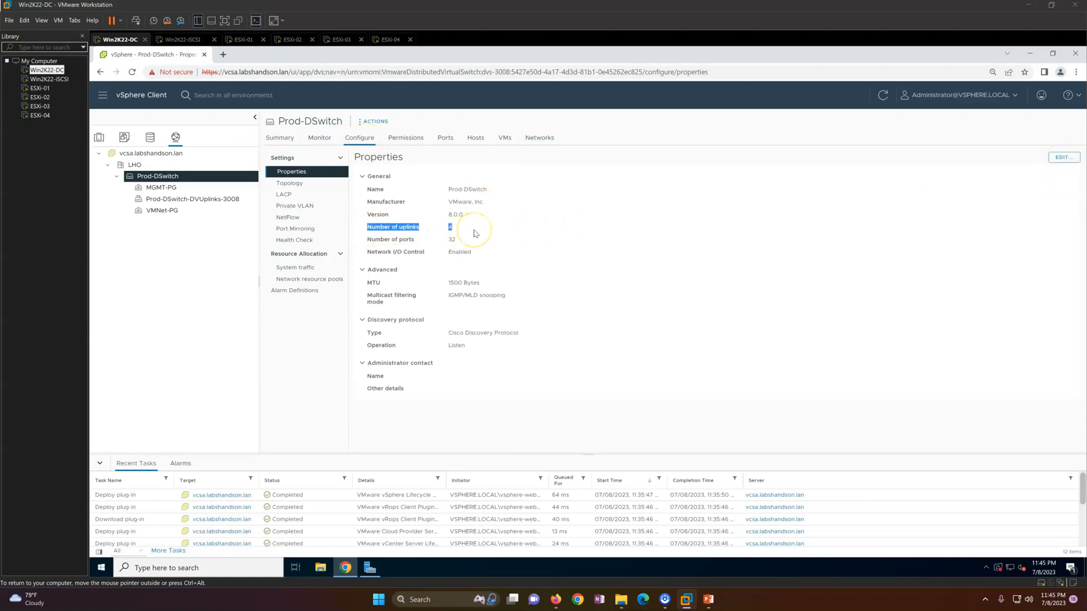
click(708, 599)
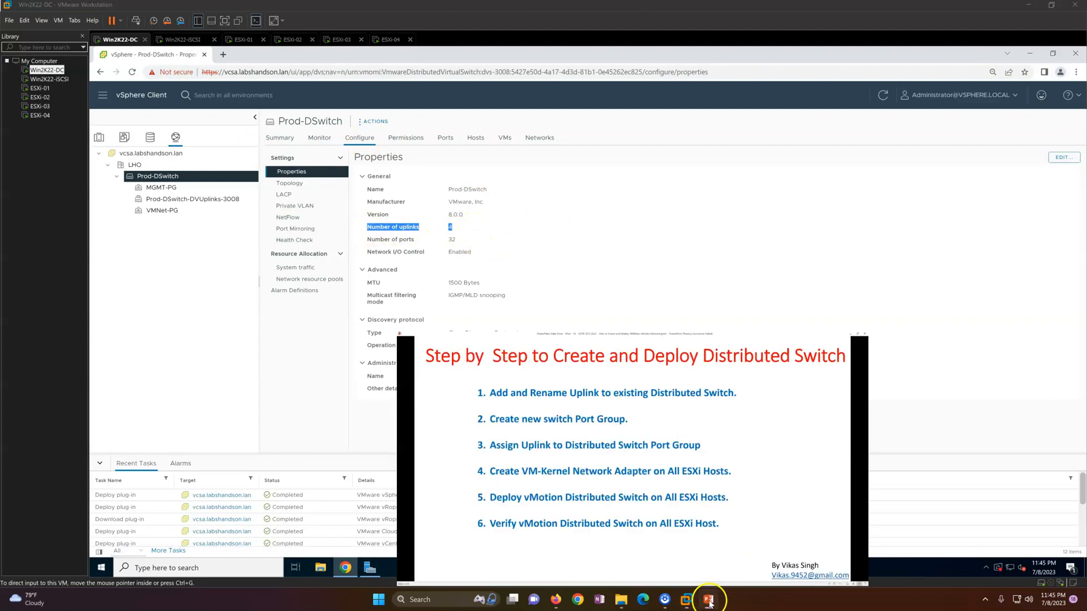
key(Left)
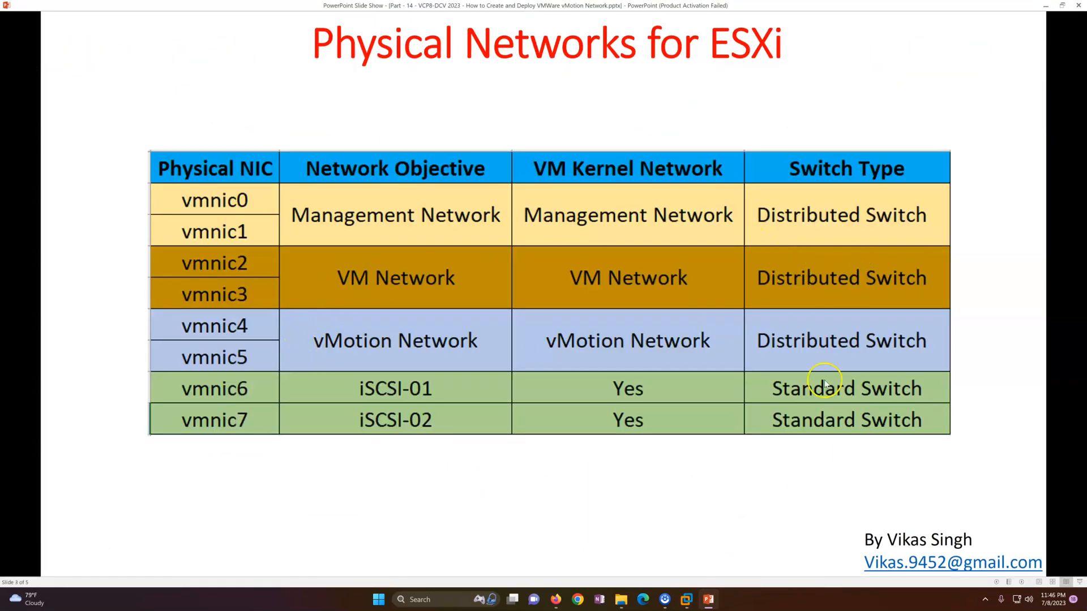
click(708, 600)
Add two uplinks to Prod-DSwitch, name them vMotion-1 and vMotion-2, and save the switch settings
click(1060, 158)
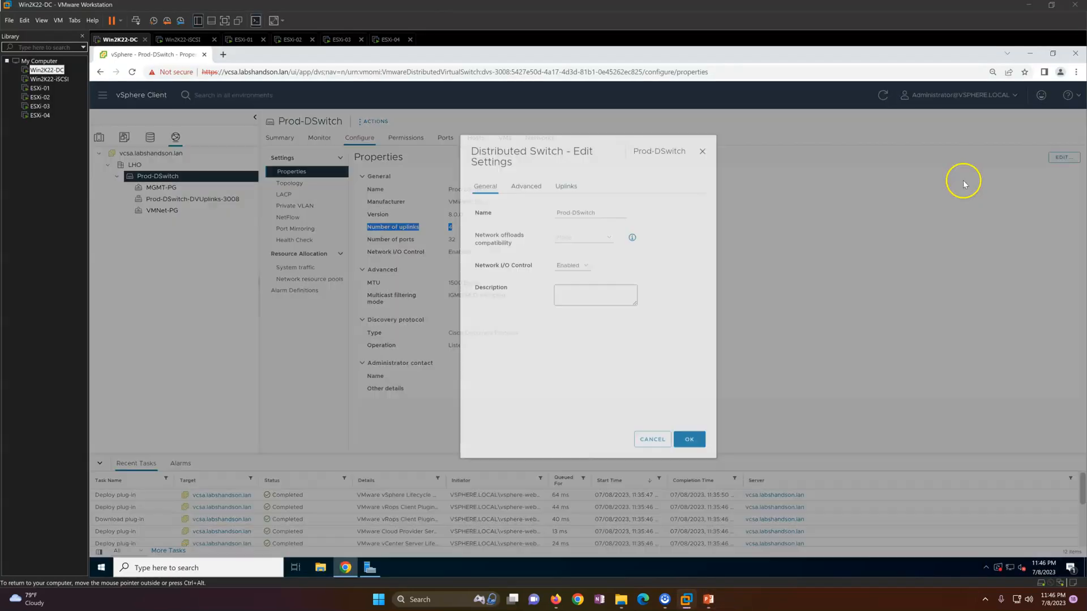
click(560, 210)
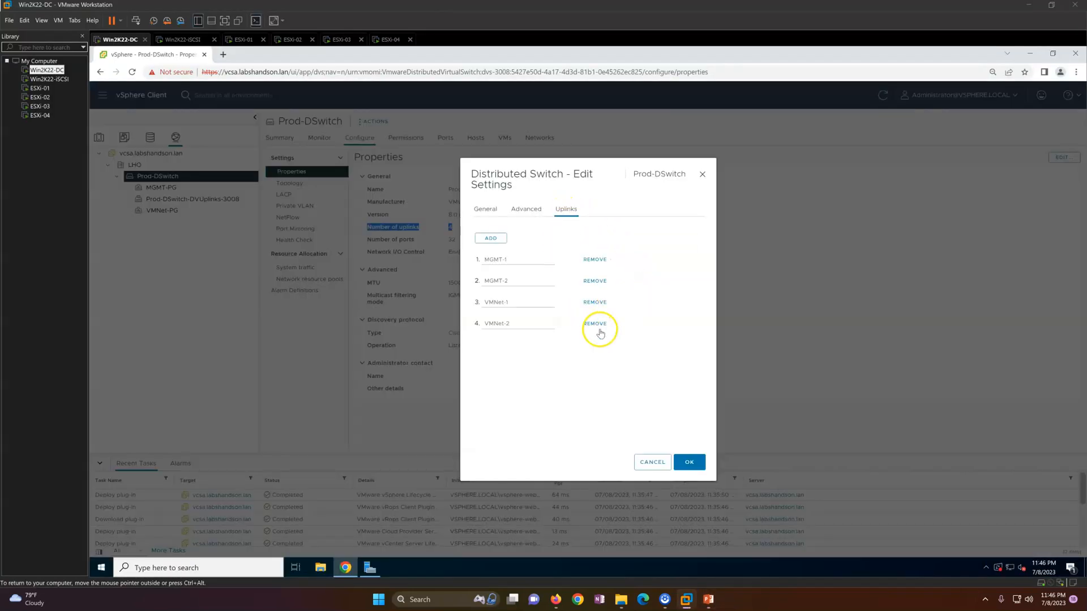
click(491, 238)
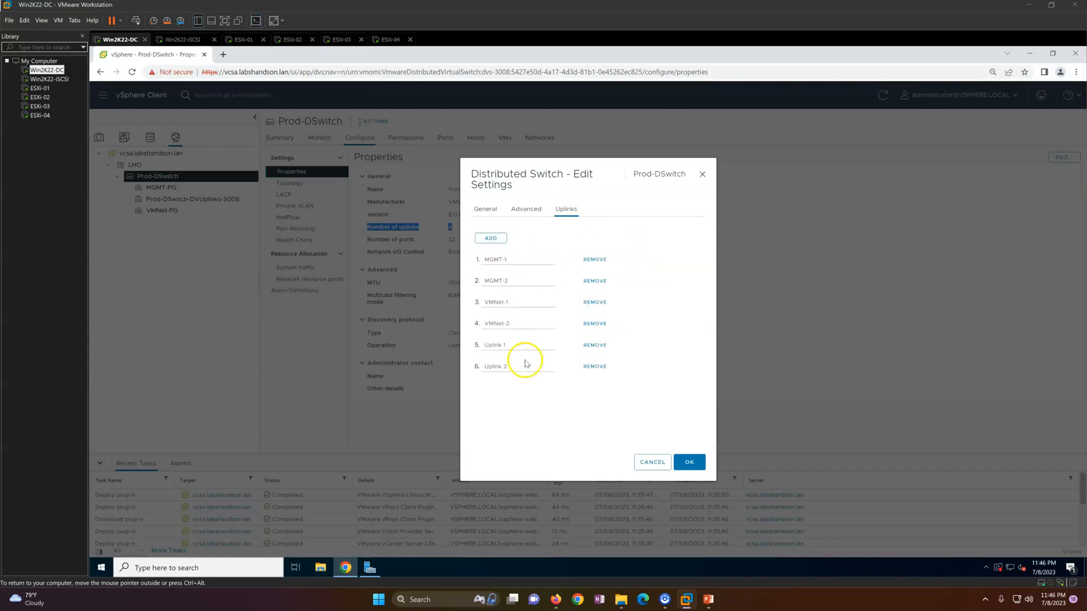
drag(515, 347, 468, 350)
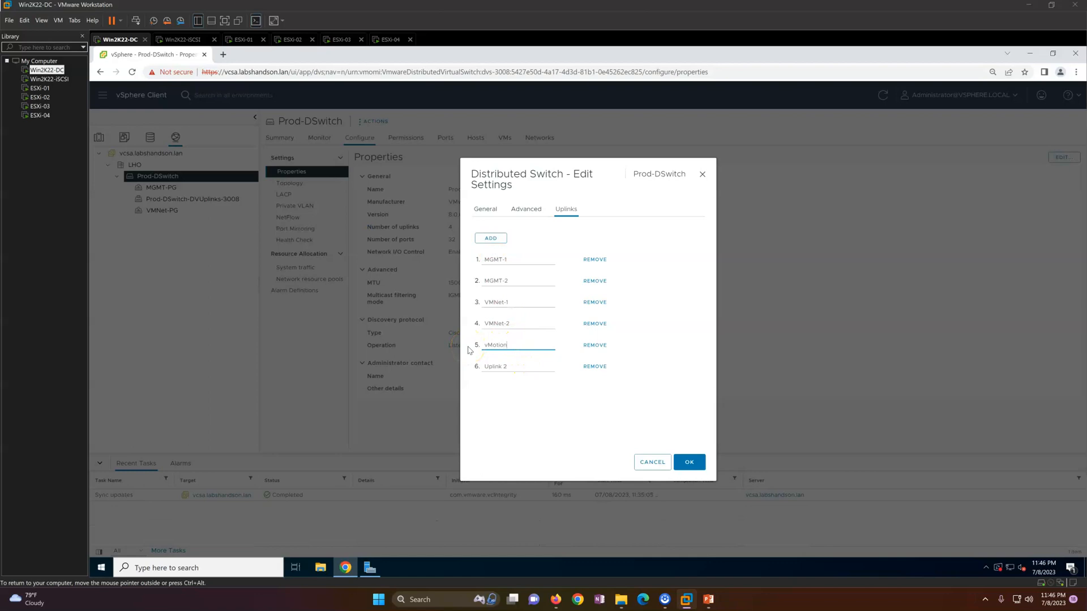
text(vMotion-1)
key(Tab)
key(Tab)
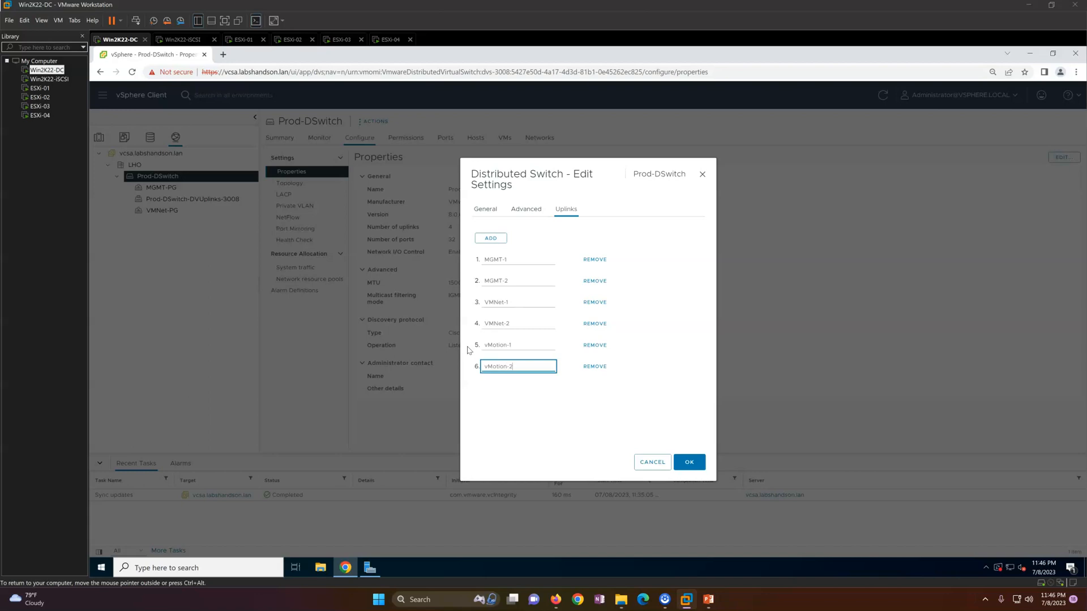
click(688, 462)
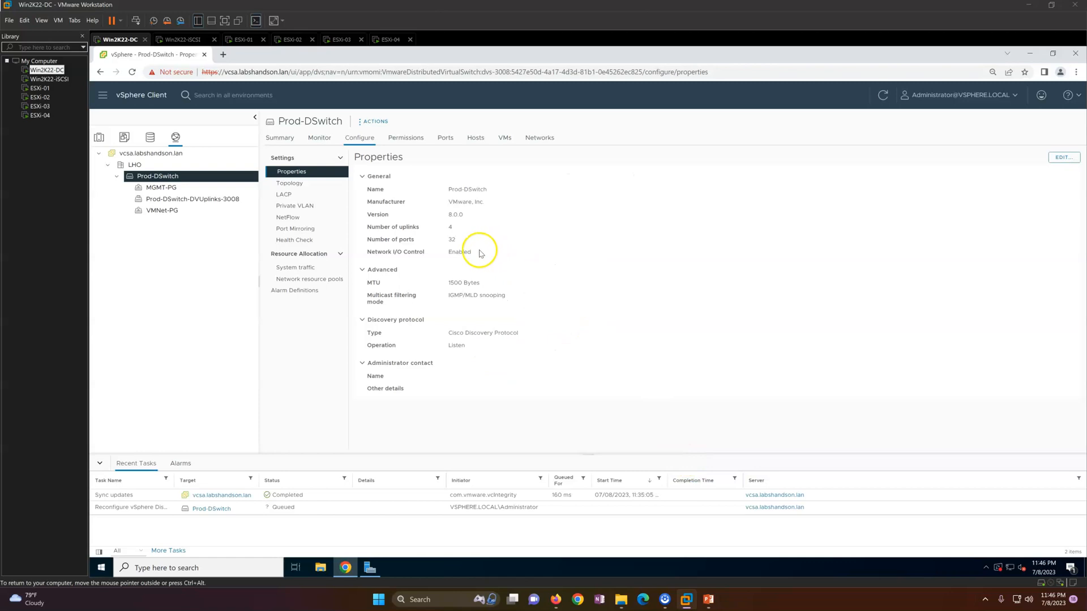
Check the updated number of uplinks on Prod-DSwitch and review the deployment steps slide in PowerPoint
double_click(450, 226)
click(709, 599)
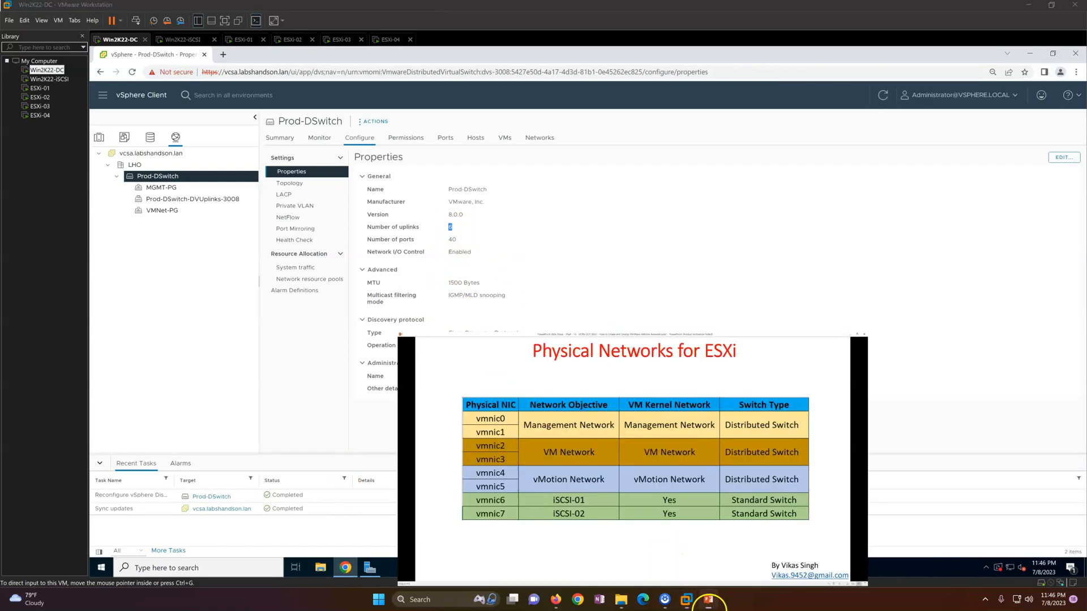
click(525, 251)
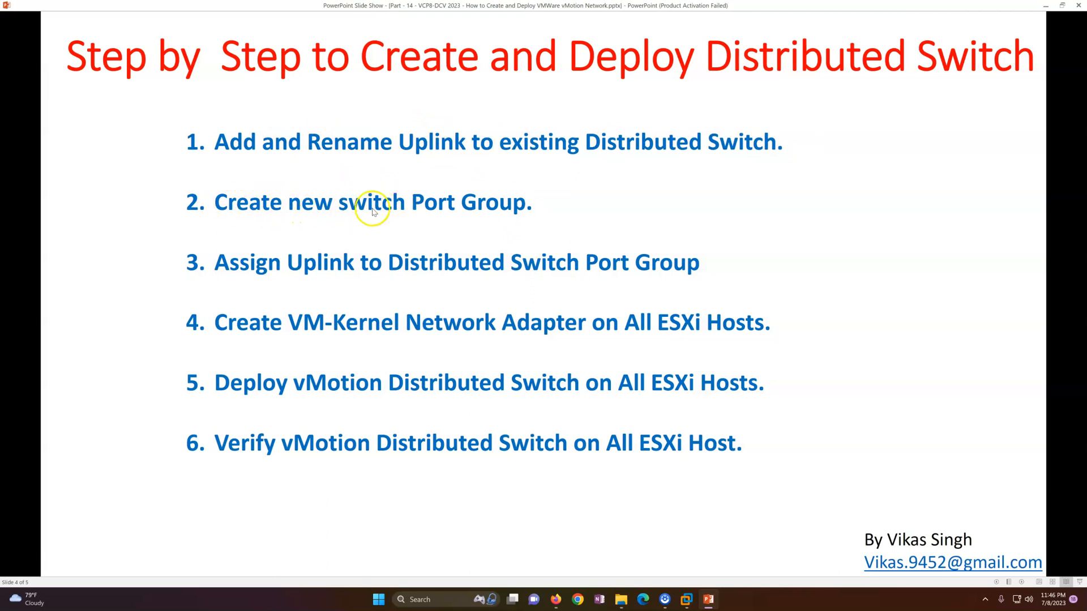
click(708, 600)
Start a new distributed port group on Prod-DSwitch from the vSphere Client in VMware Workstation and name it vMotion-PG
click(174, 187)
click(165, 212)
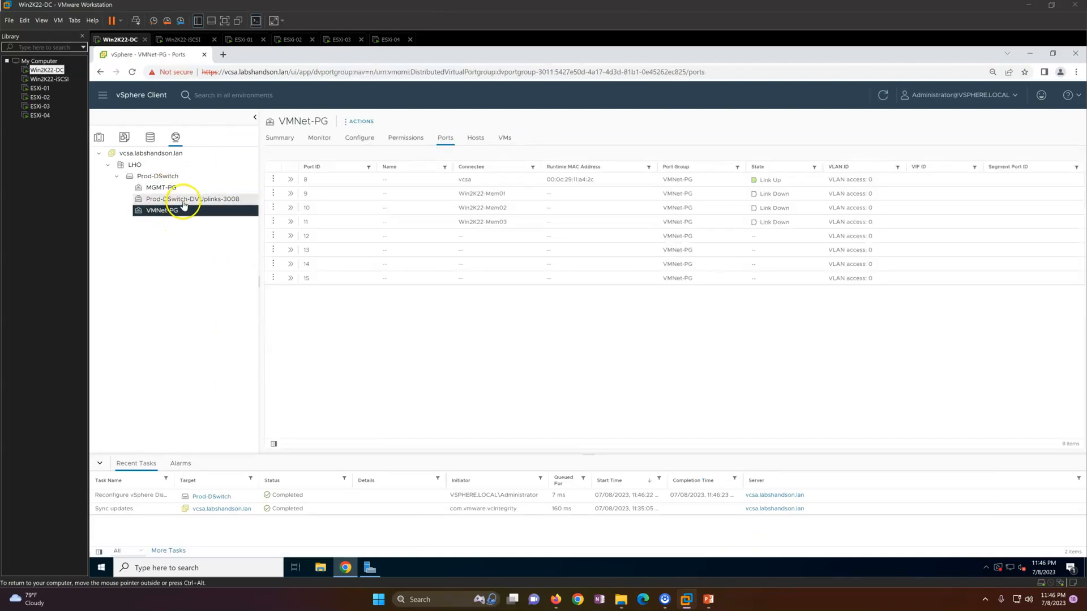
click(163, 177)
right_click(161, 177)
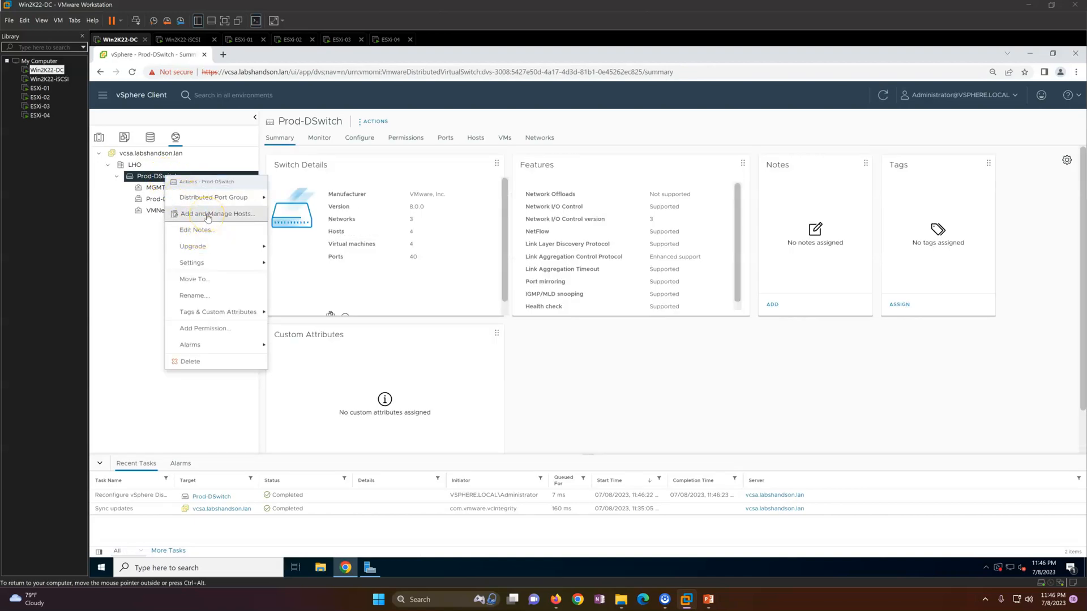
mouse_move(214, 203)
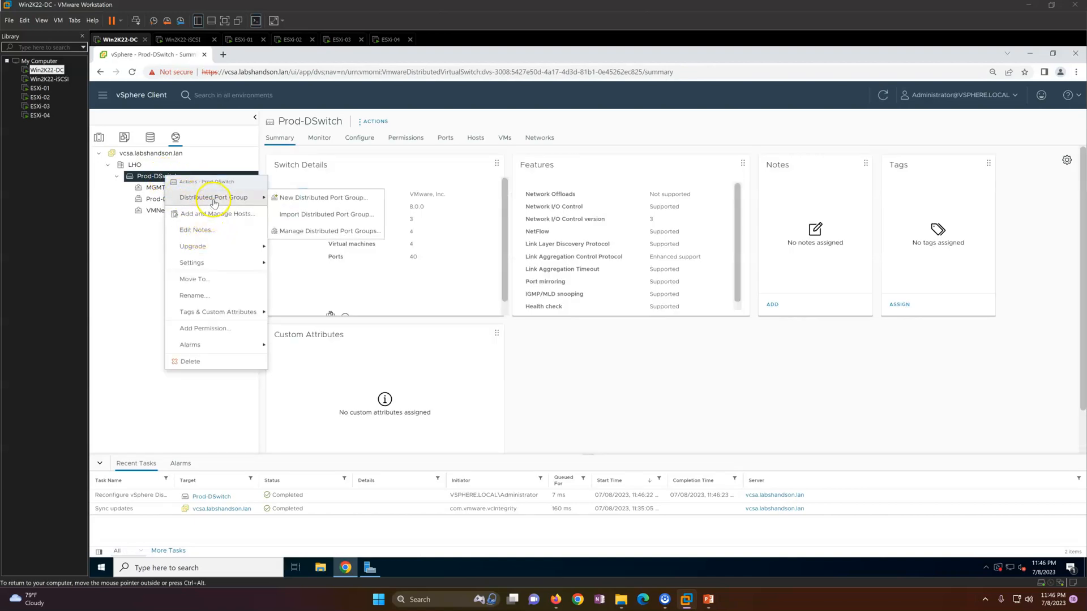
click(323, 198)
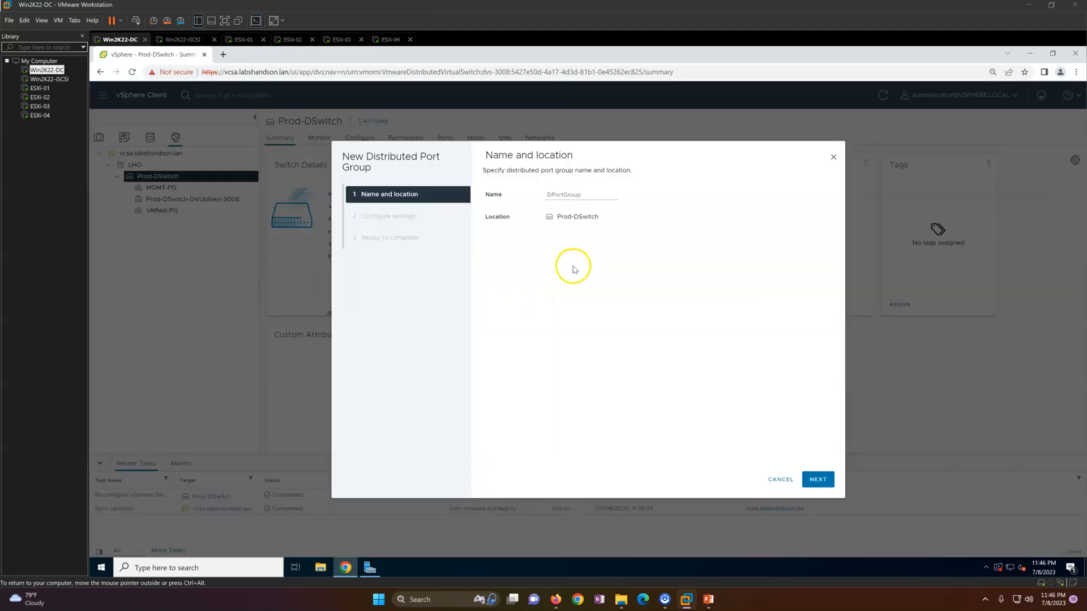
drag(588, 198, 524, 194)
text(vMotion-PG)
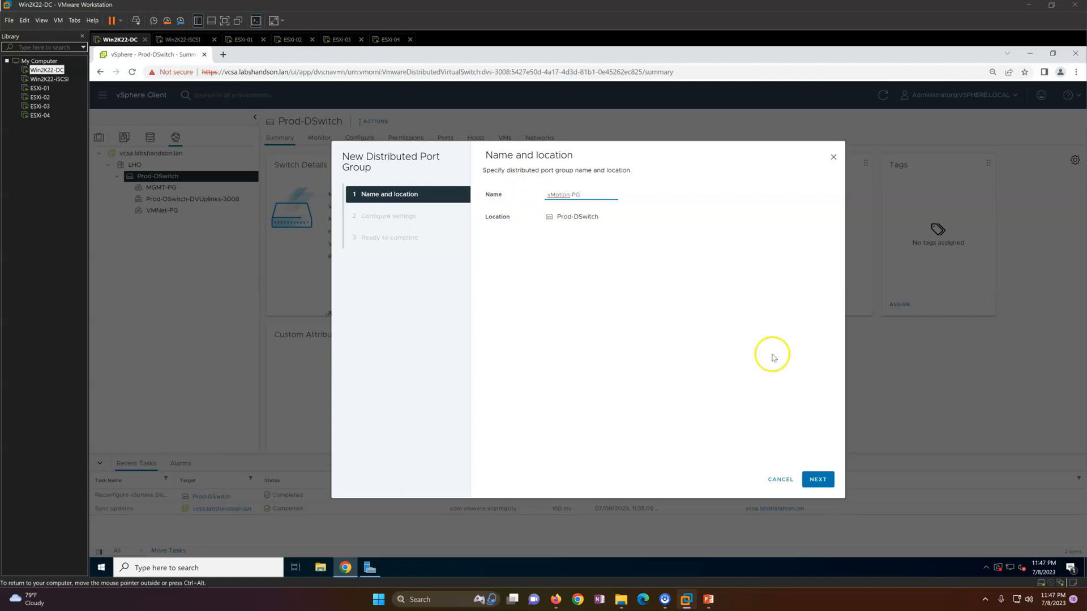
click(815, 480)
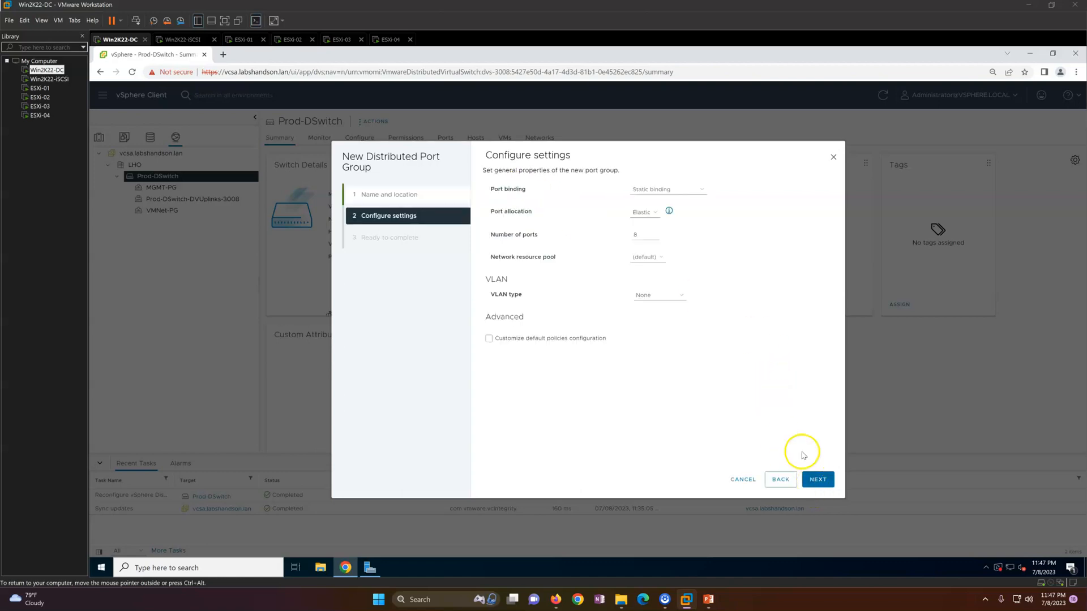
Keep the VLAN type of the new port group at None and finish creating it with default settings
click(656, 296)
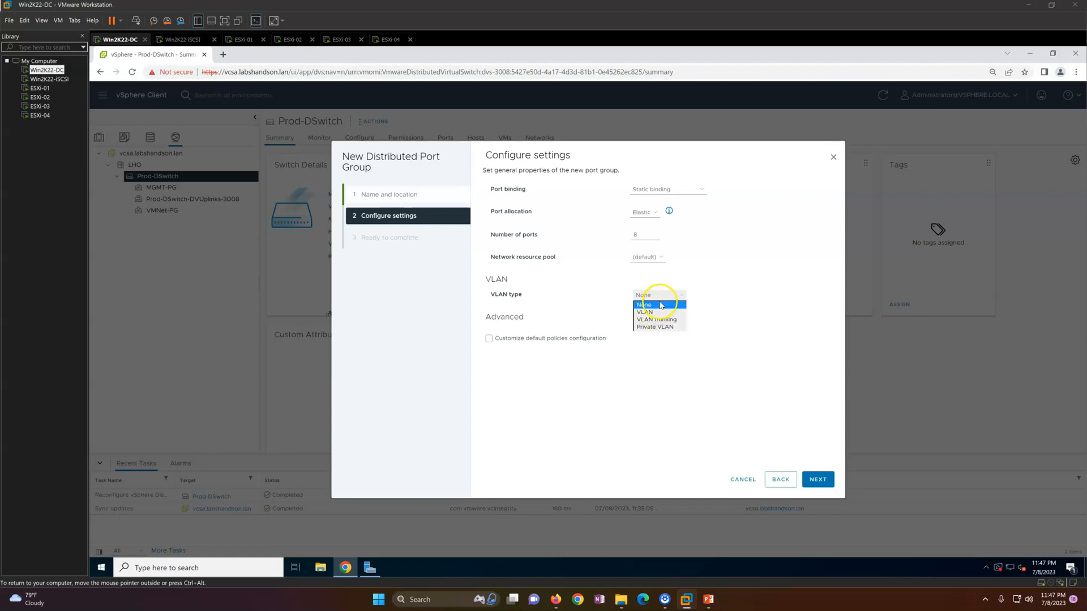
click(693, 302)
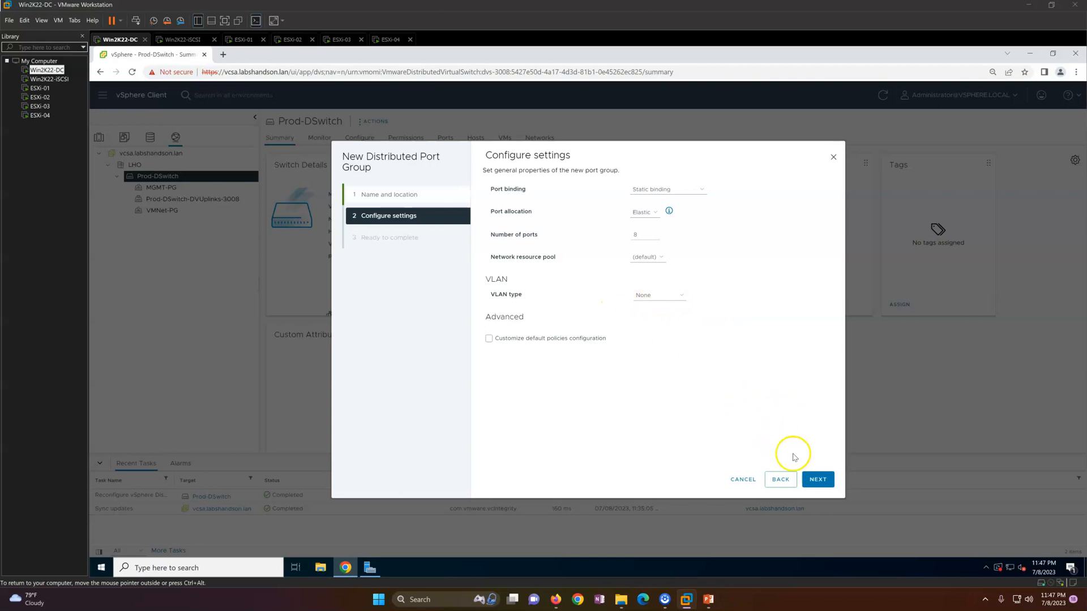
click(815, 480)
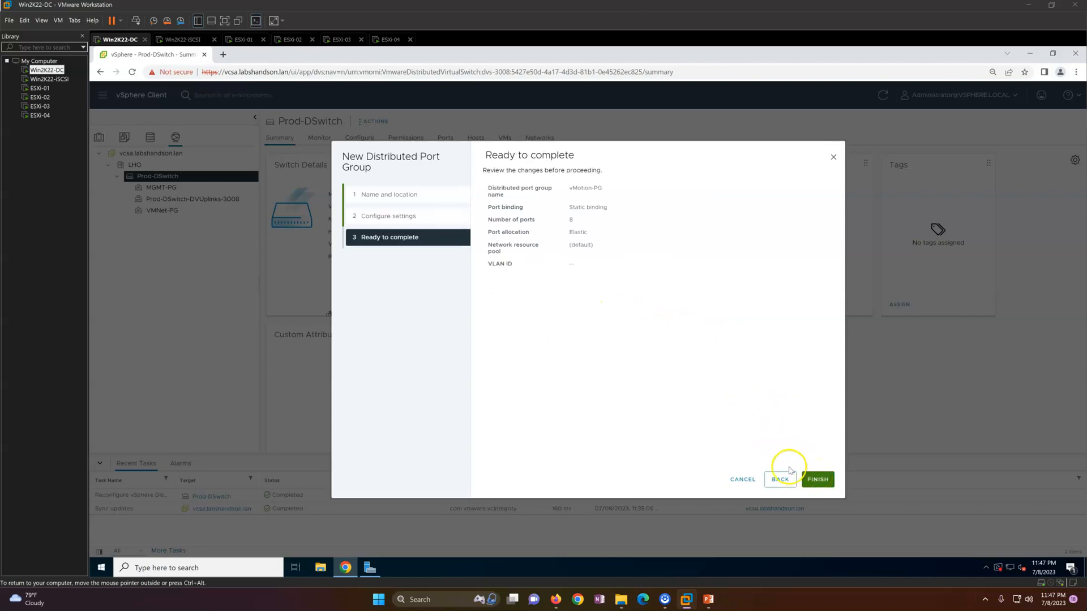
click(815, 480)
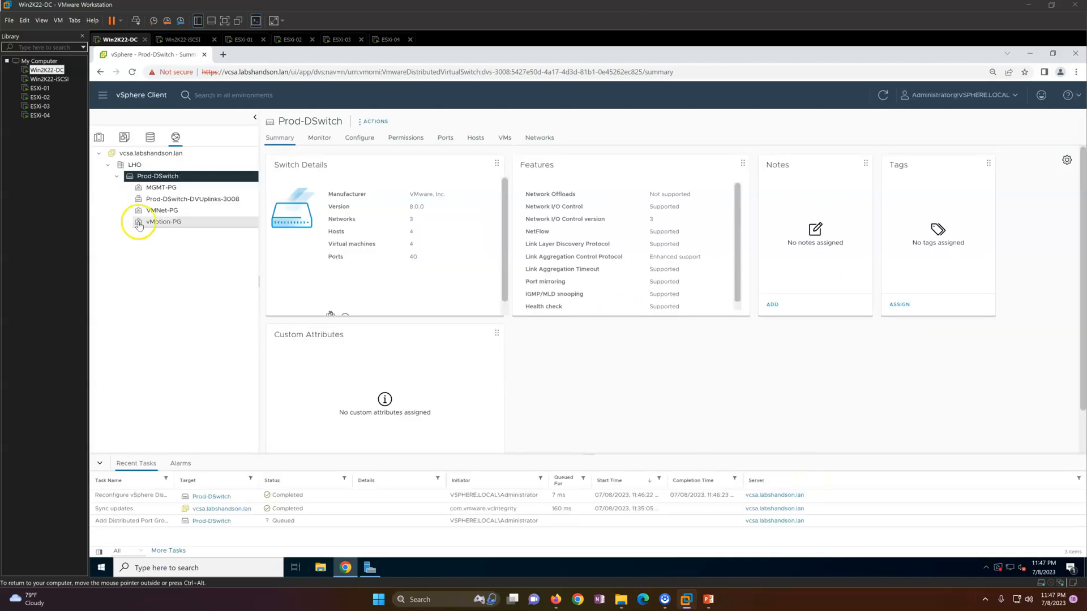
Review the ports, summary and configuration properties of the new vMotion-PG port group
click(176, 187)
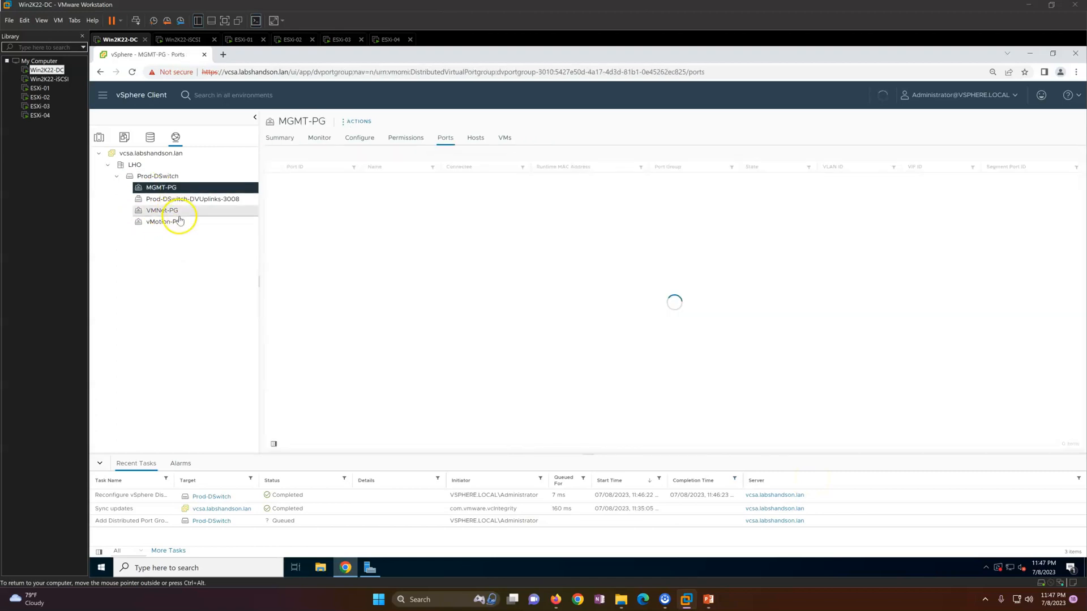
click(178, 224)
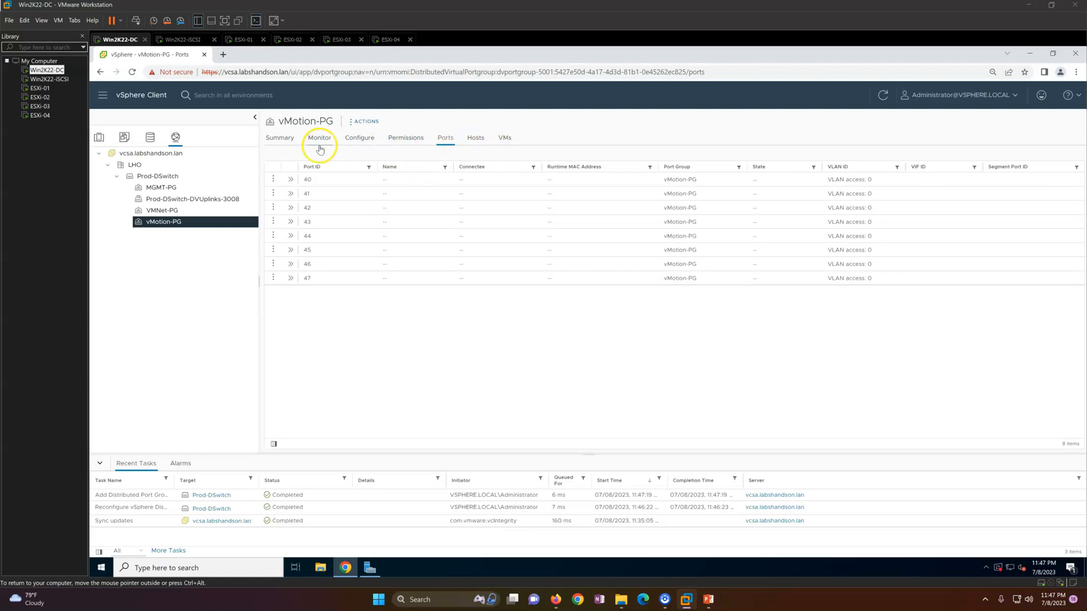
click(281, 140)
click(359, 141)
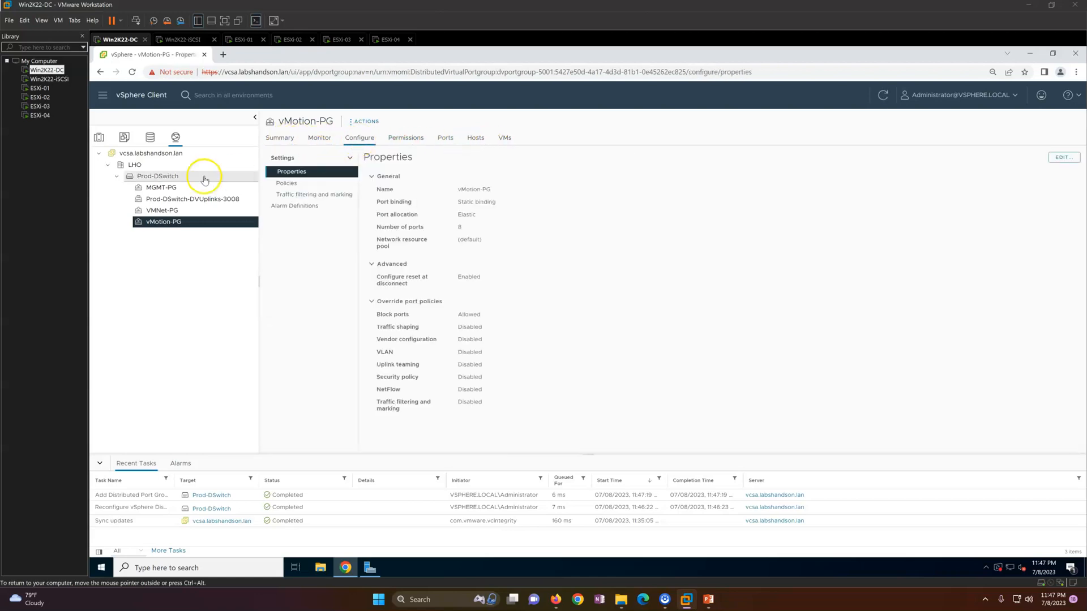
Check the deployment steps slide in PowerPoint and inspect the MGMT-PG properties, traffic filtering and summary in the vSphere Client
click(707, 600)
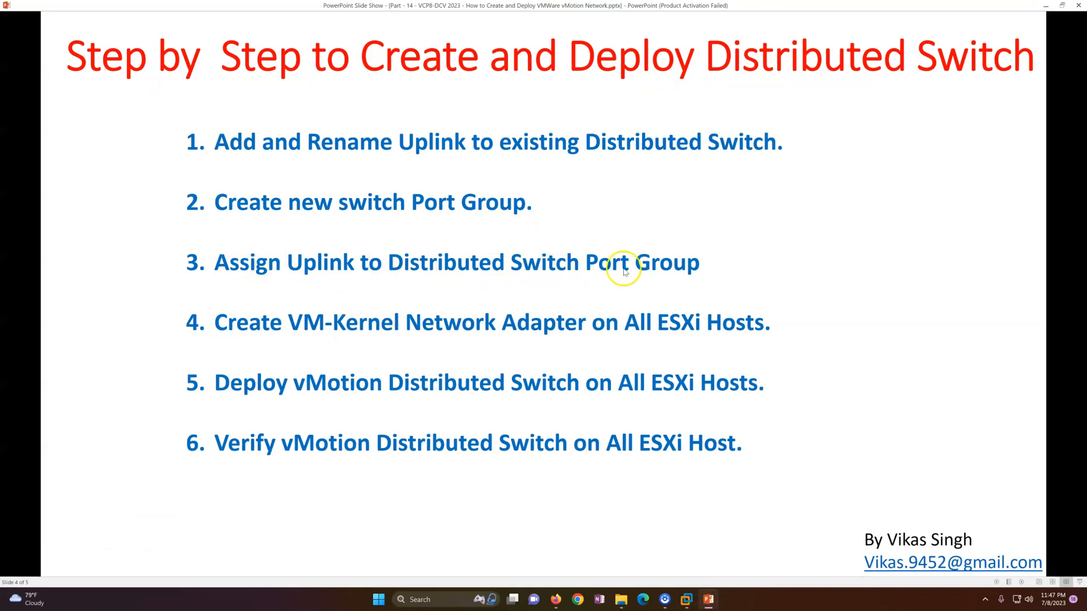
click(708, 600)
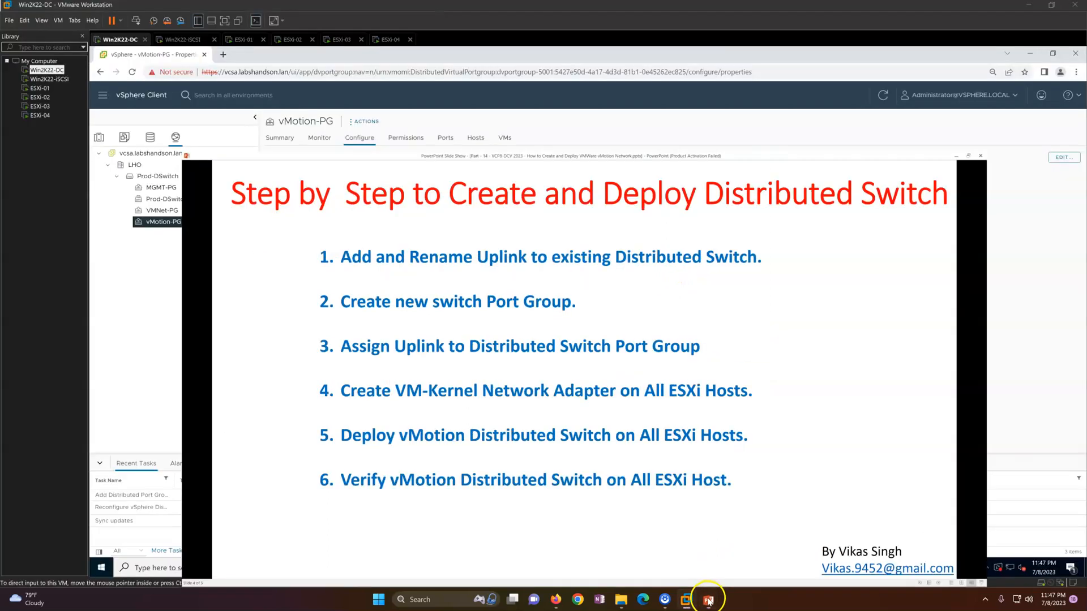
click(197, 190)
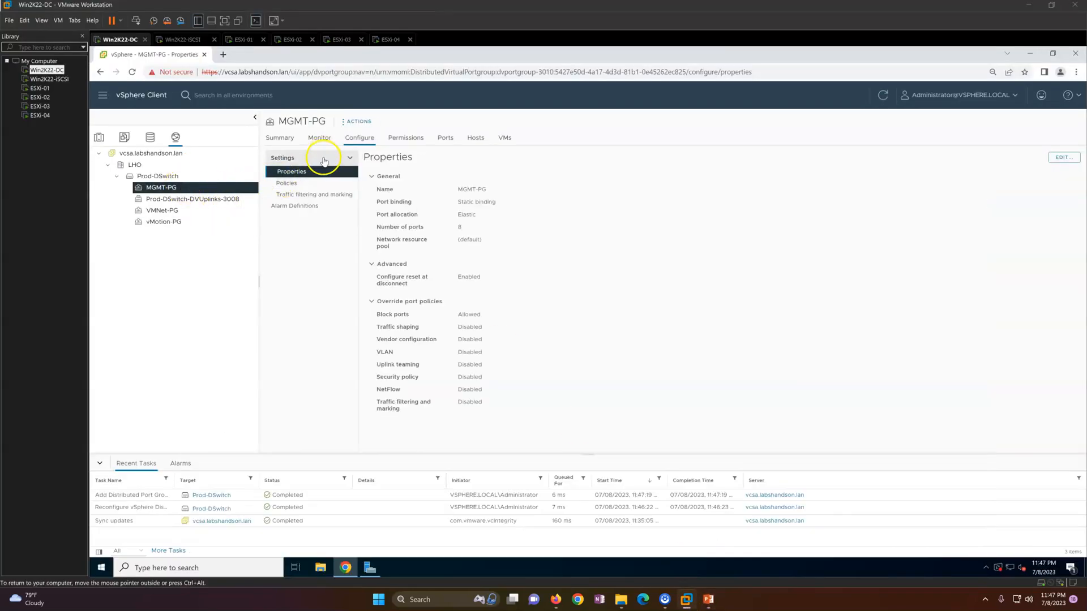
click(314, 195)
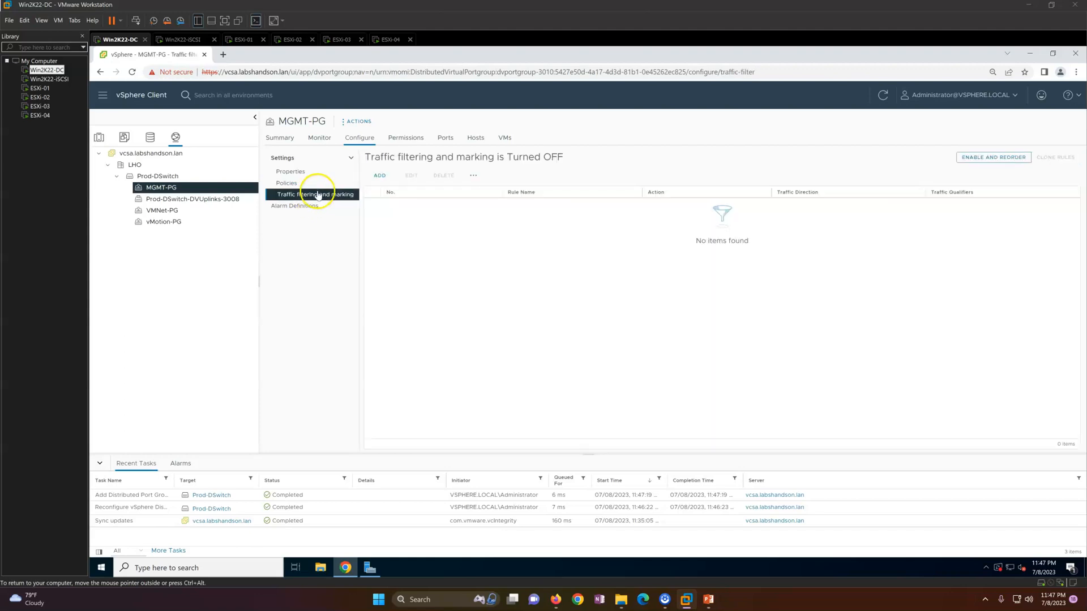
click(279, 138)
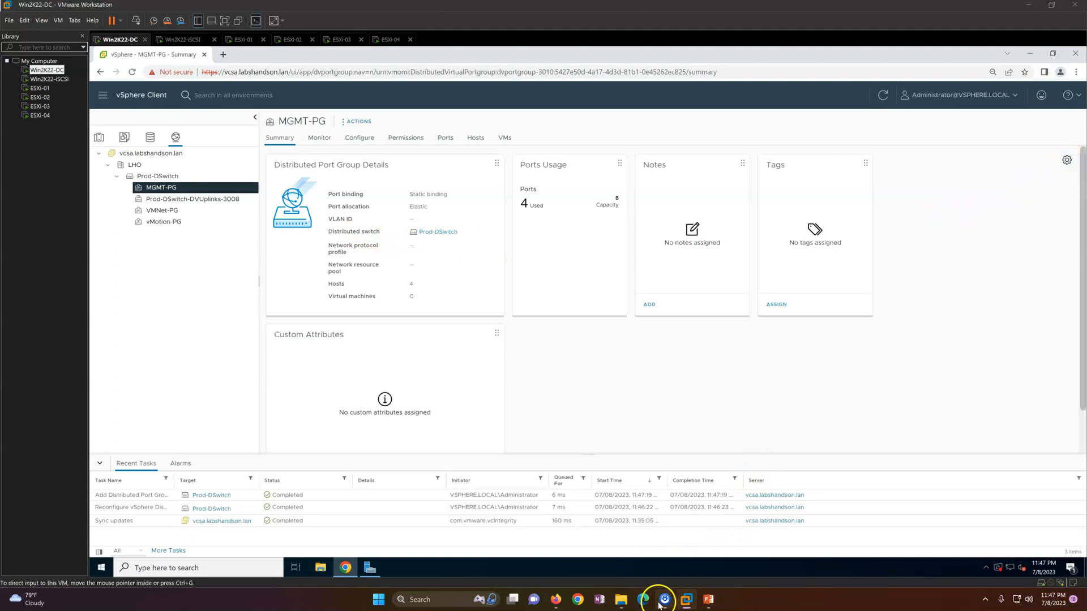
mouse_move(665, 599)
click(660, 563)
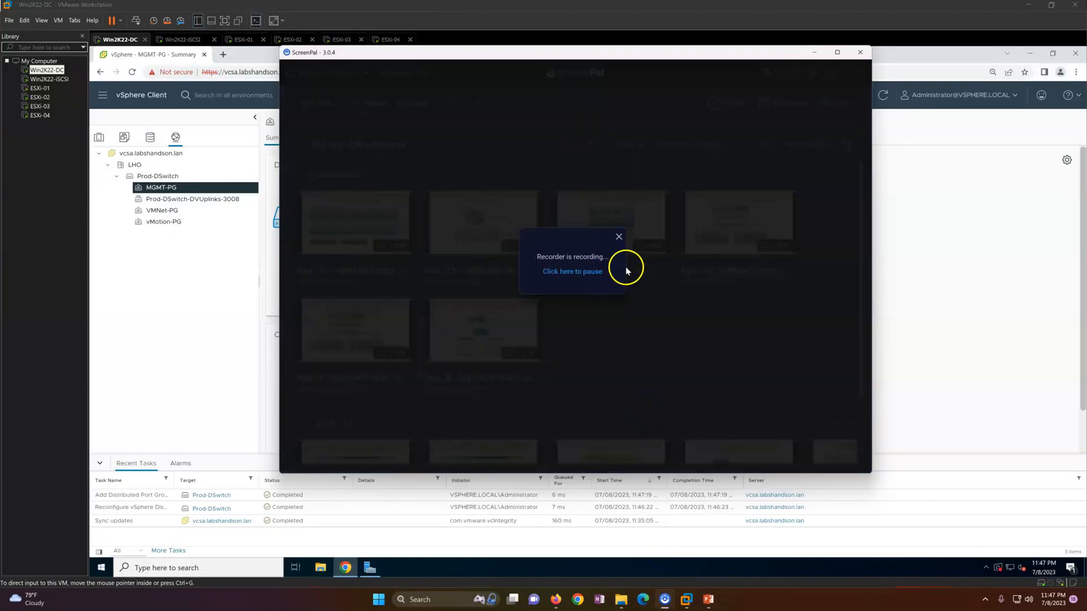
click(814, 52)
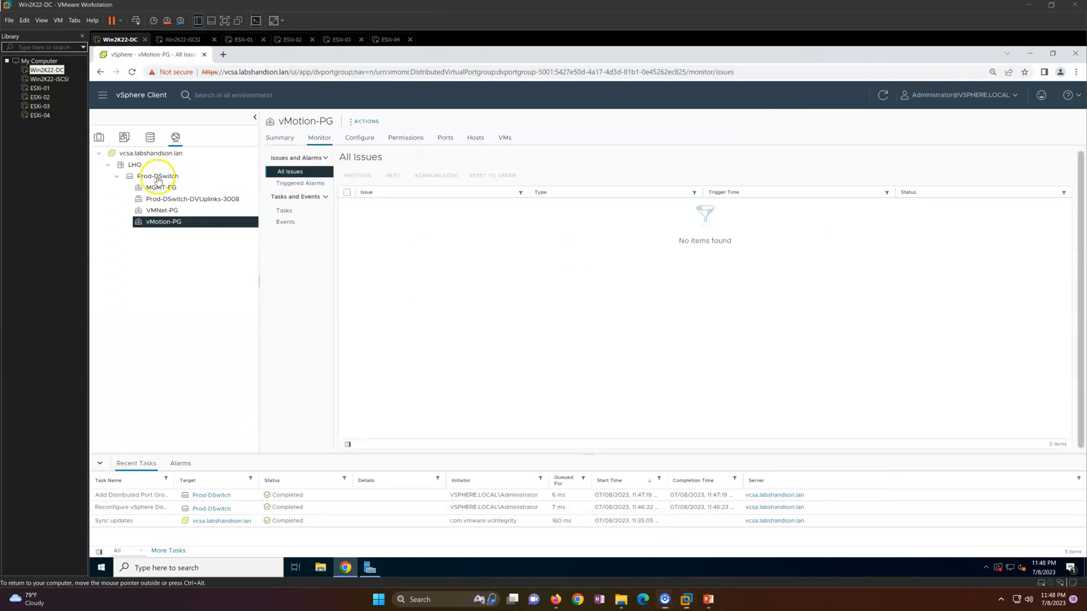
Examine the Prod-DSwitch topology to compare which uplinks MGMT-PG, VMNet-PG and vMotion-PG use
click(158, 178)
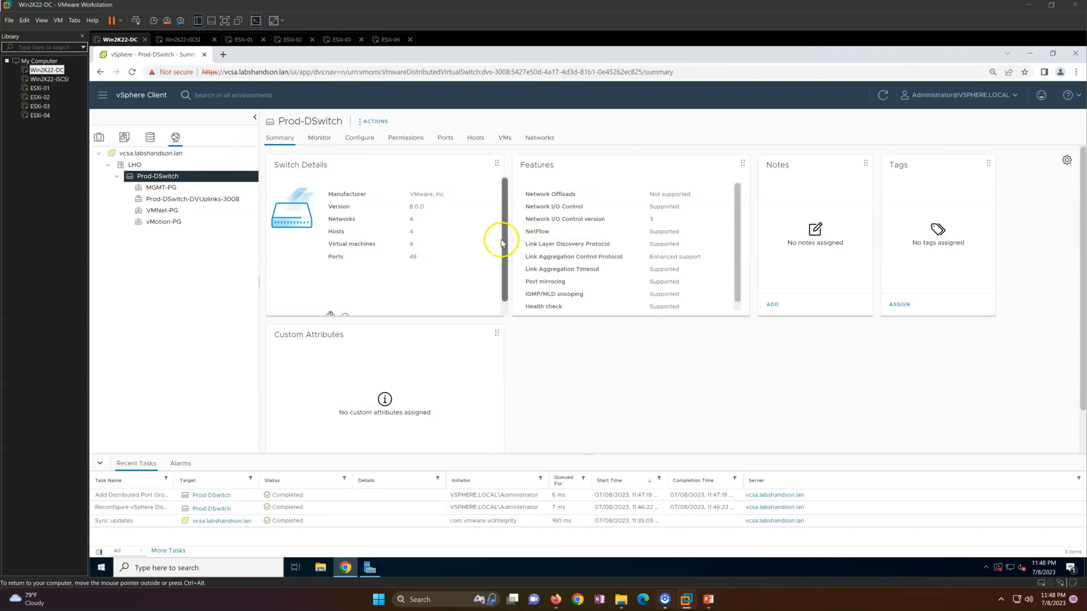
drag(502, 243, 494, 296)
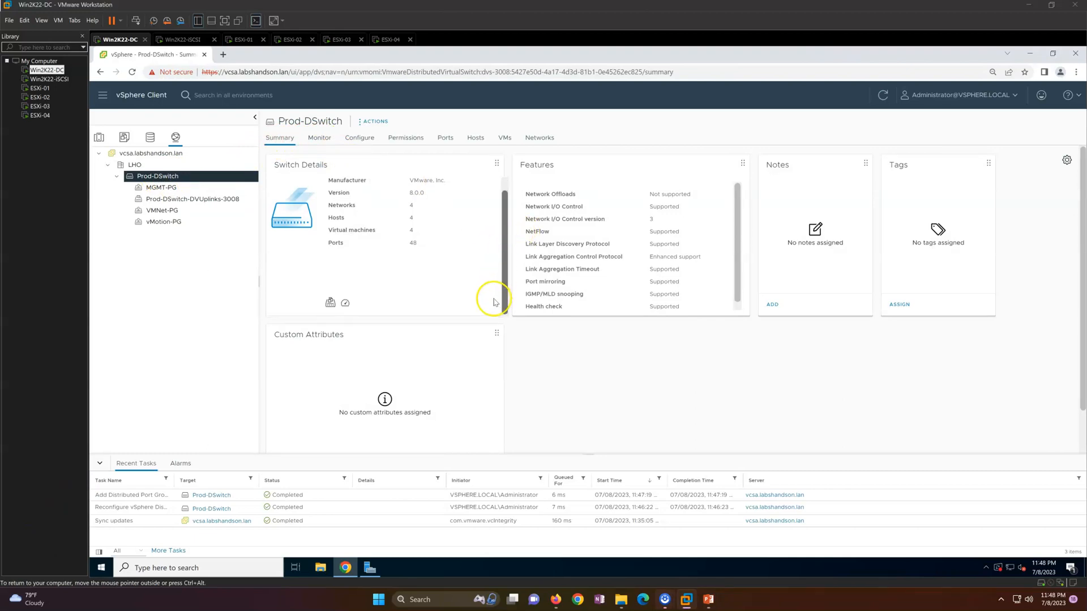
click(319, 139)
click(363, 139)
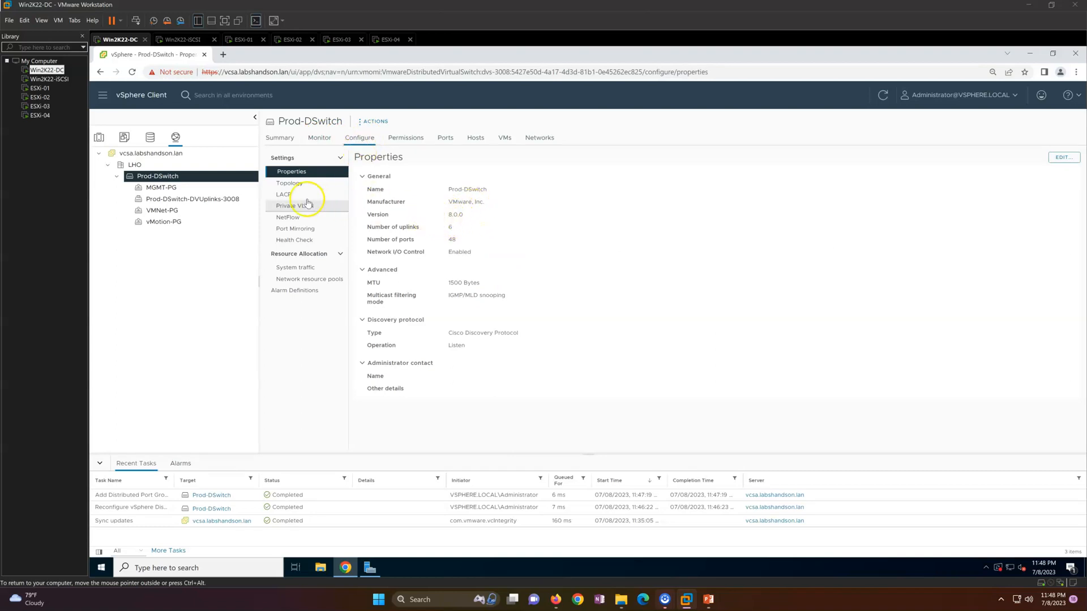
click(295, 184)
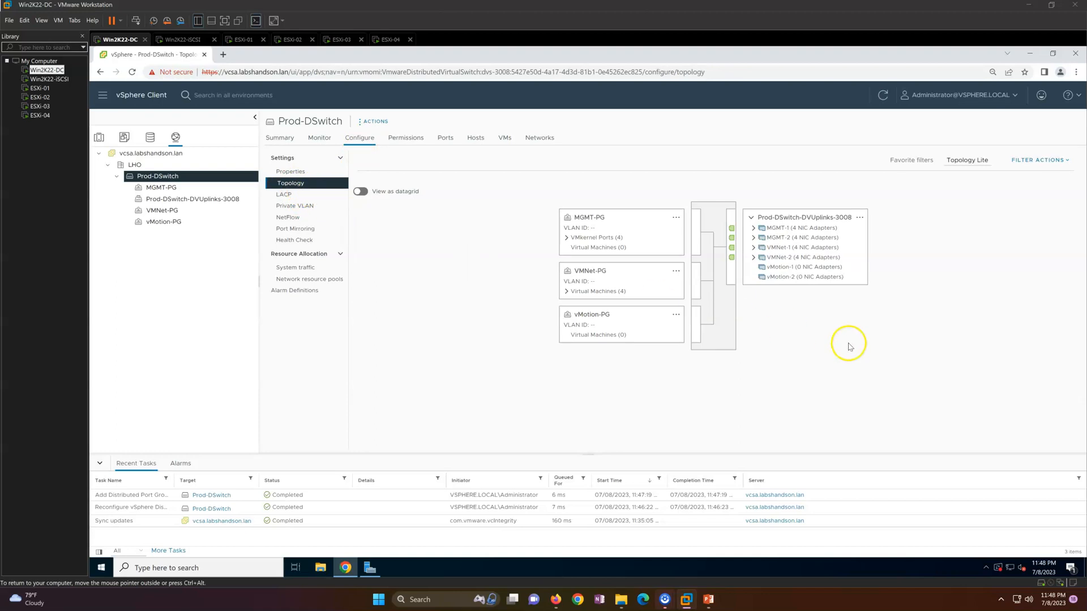
click(591, 221)
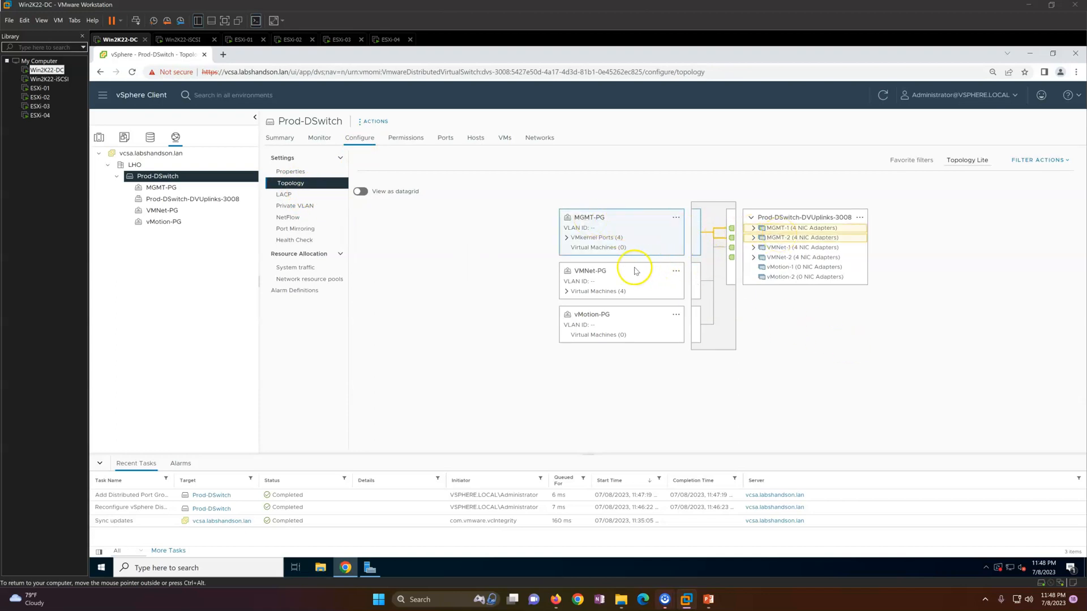
click(600, 274)
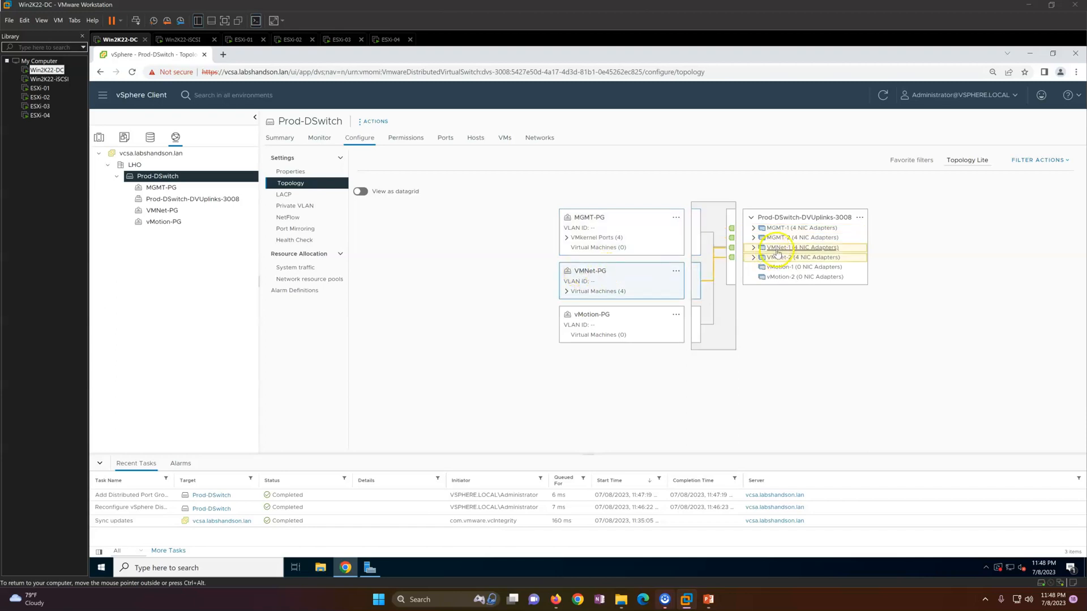
click(592, 315)
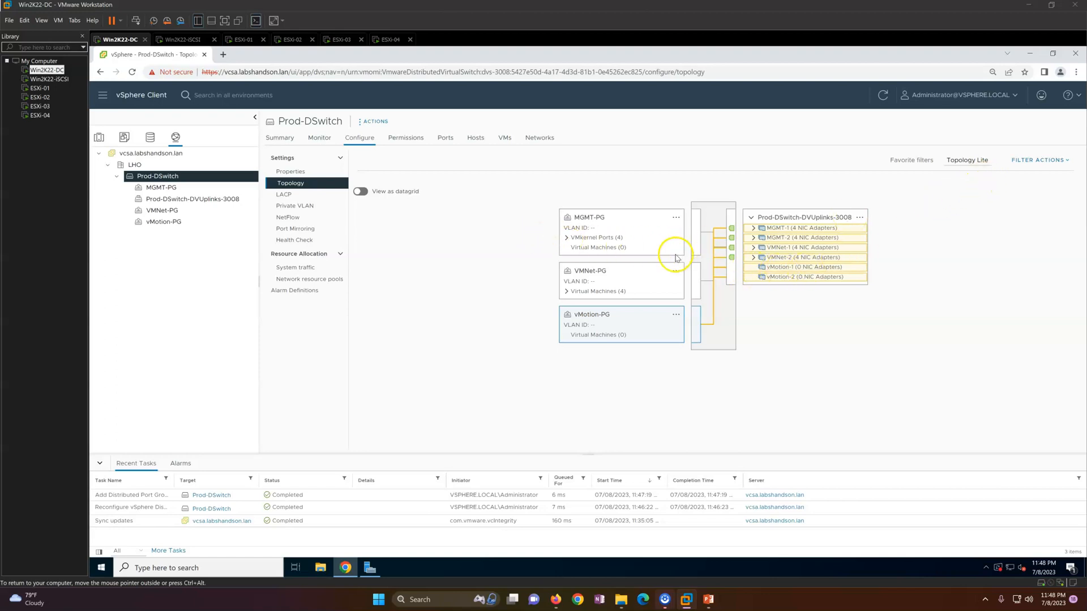
In the teaming and failover settings of vMotion-PG, move MGMT-1, MGMT-2, VMNet-1 and VMNet-2 to the unused uplinks
click(676, 315)
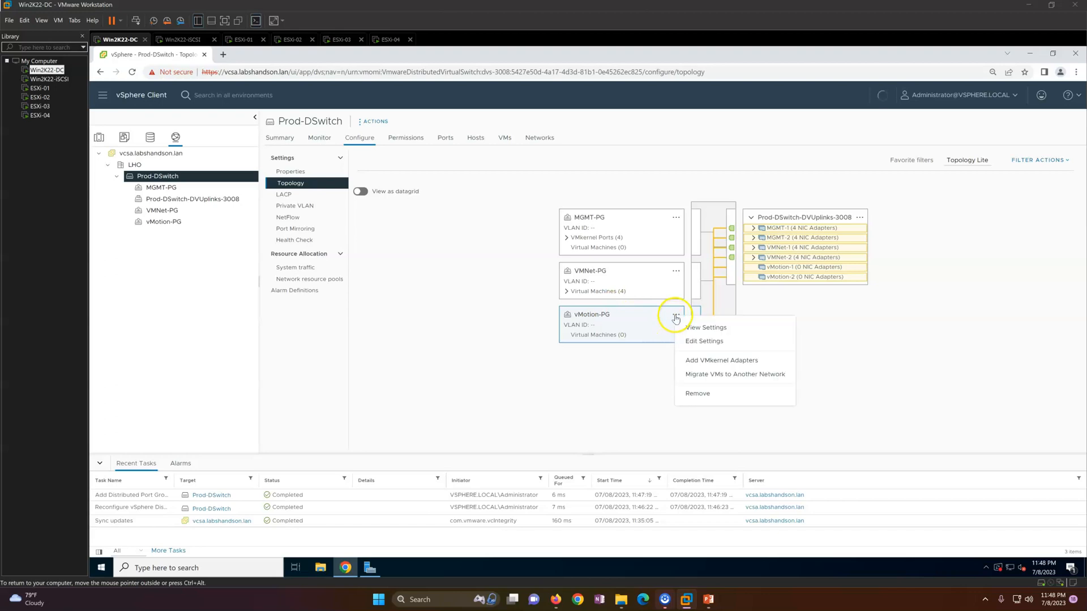
click(699, 341)
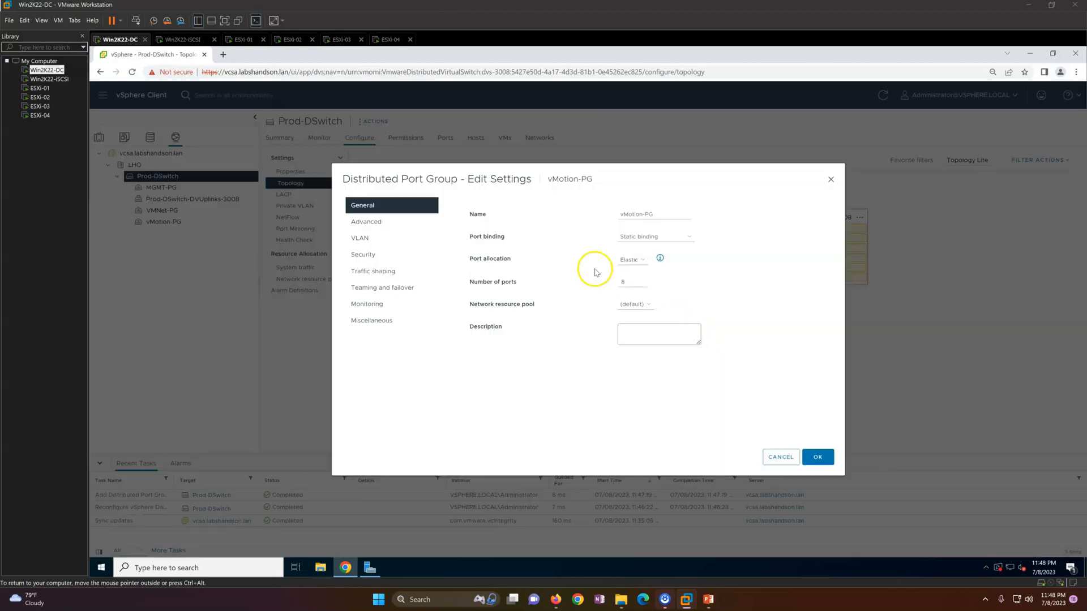
click(379, 273)
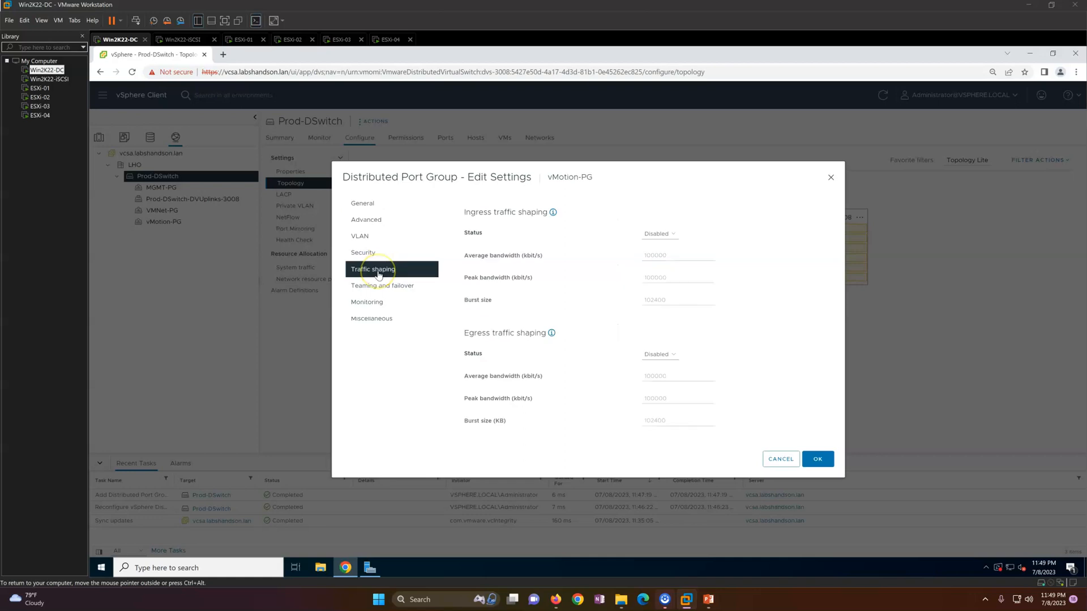
click(393, 287)
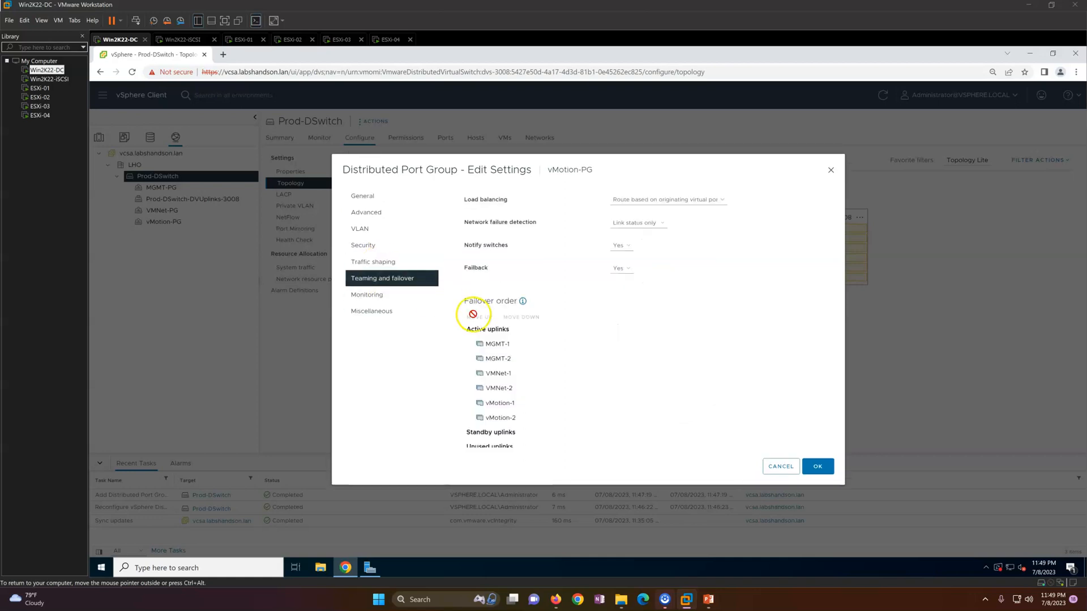
click(506, 344)
ctrl+click(510, 388)
ctrl+click(507, 373)
ctrl+click(513, 362)
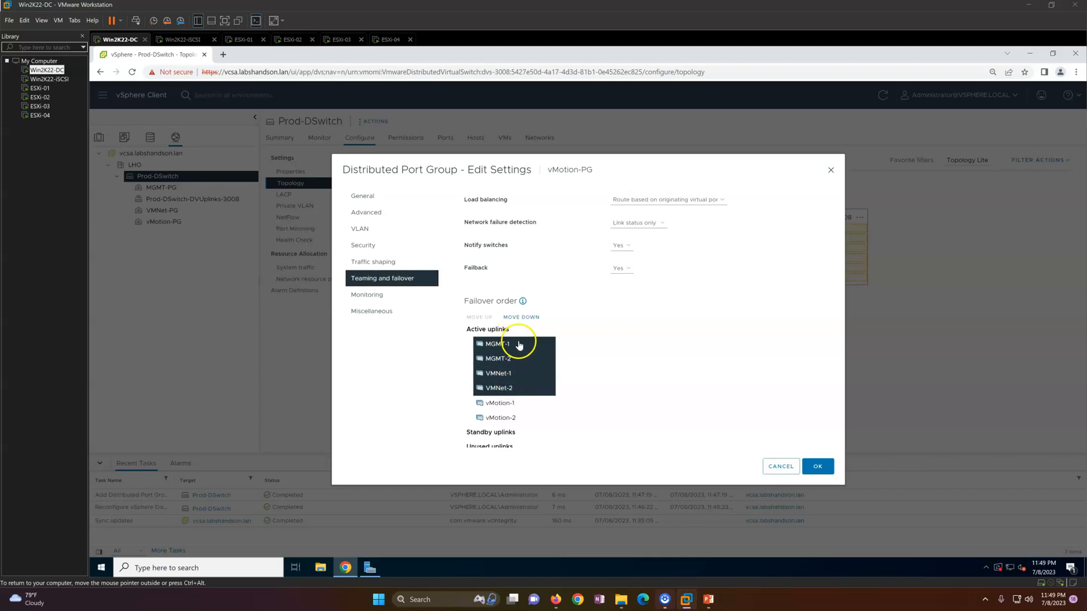
click(522, 318)
click(521, 318)
click(522, 318)
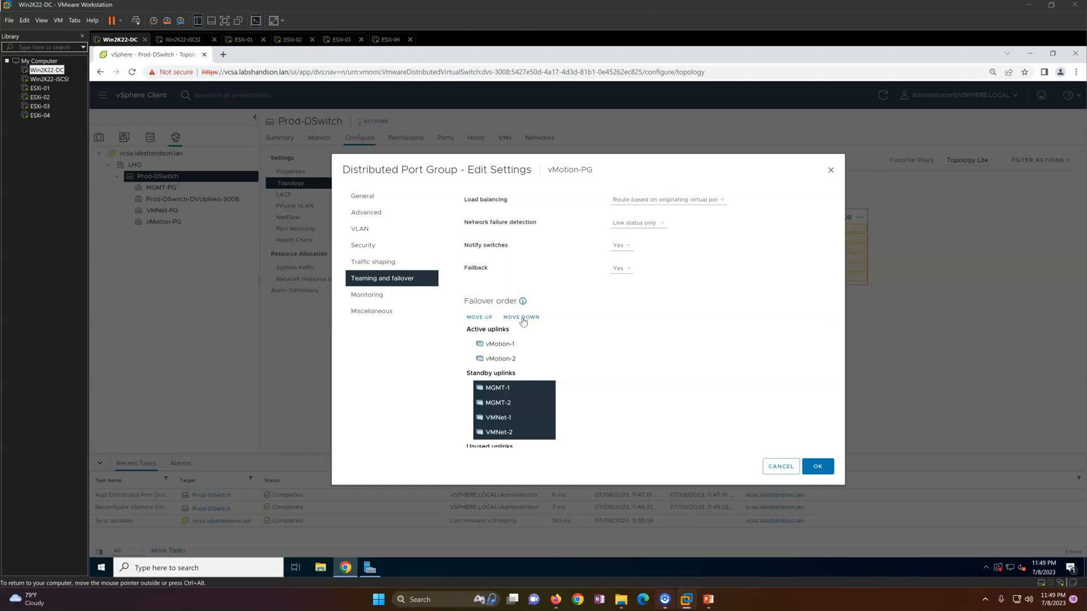
click(522, 318)
Save the vMotion-PG failover order with vMotion-1 and vMotion-2 as its active uplinks
click(510, 346)
ctrl+click(506, 358)
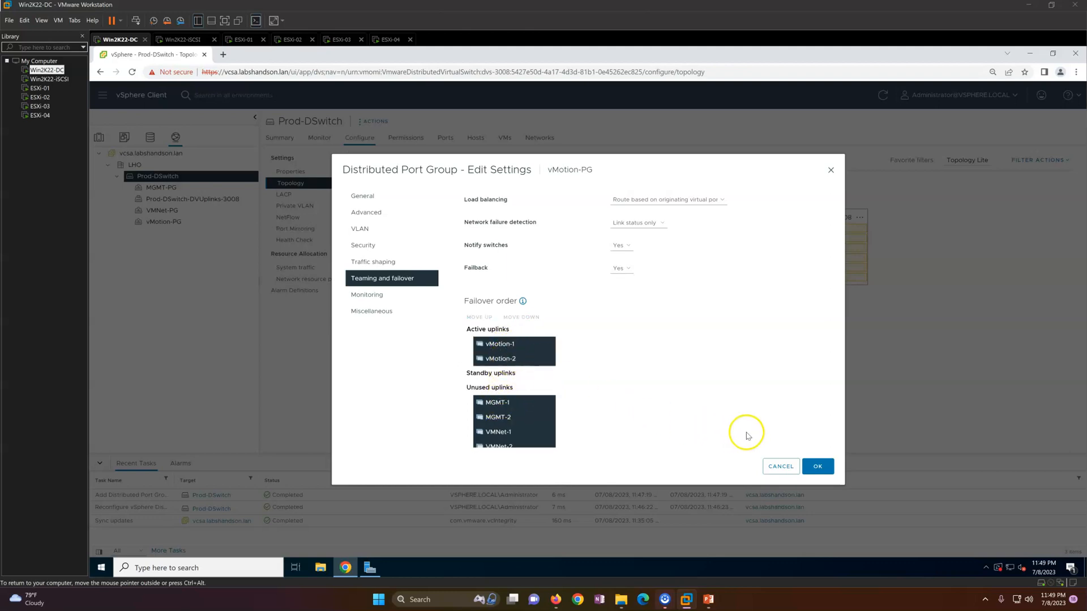
click(817, 468)
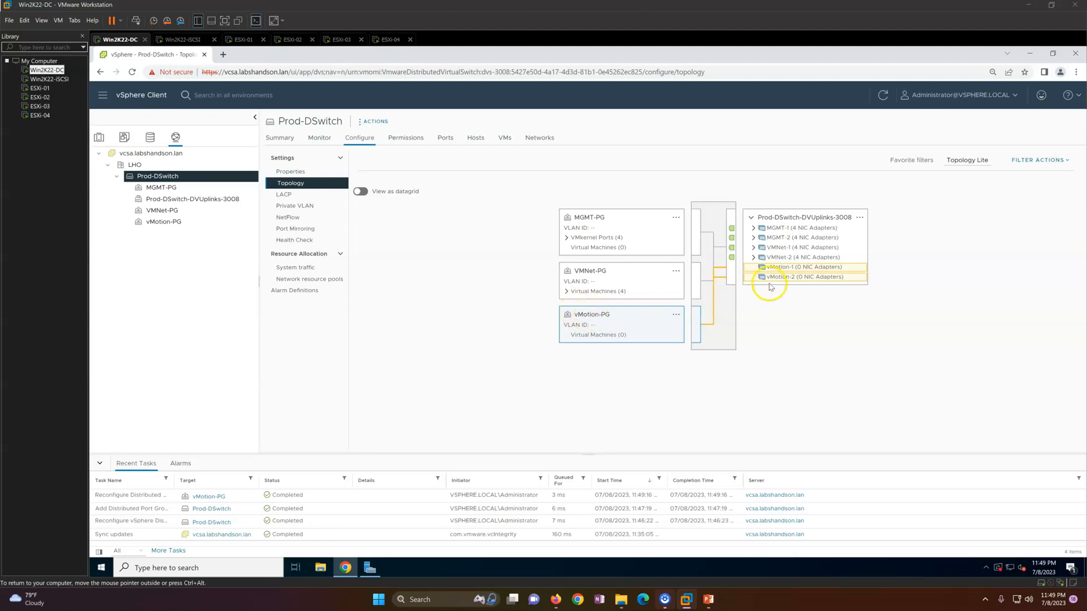
Compare the uplinks used by VMNet-PG, MGMT-PG and vMotion-PG in the Prod-DSwitch topology, and check the deployment steps slide in PowerPoint
click(567, 292)
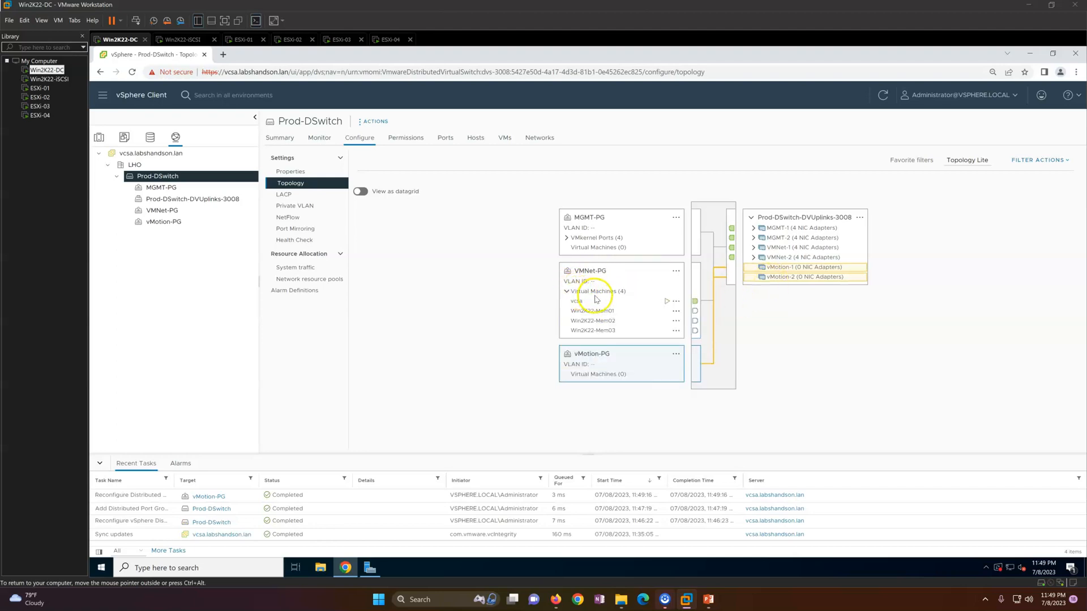
click(592, 277)
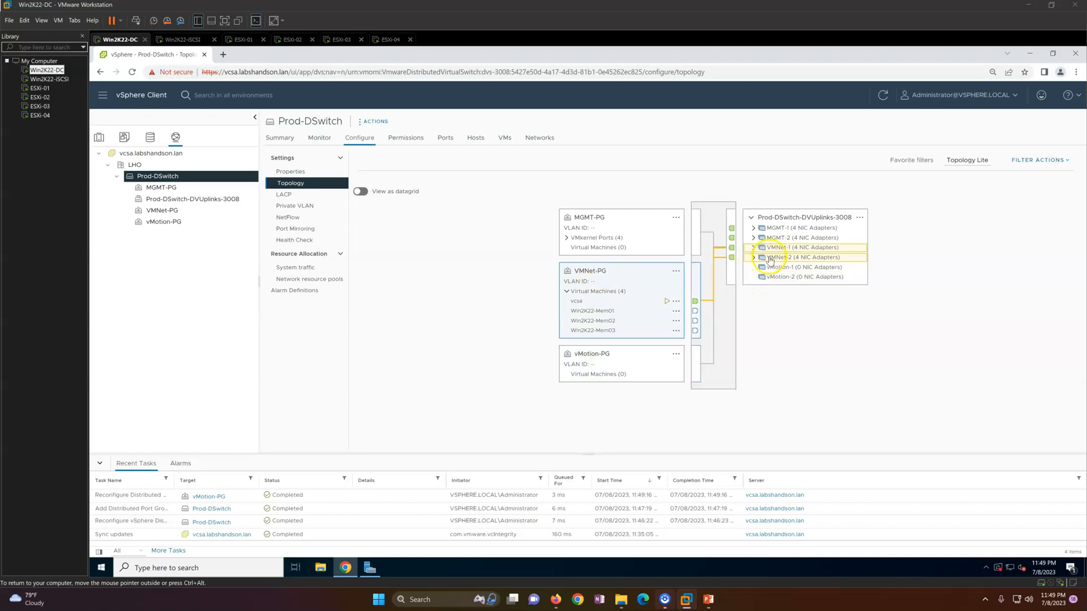
click(602, 224)
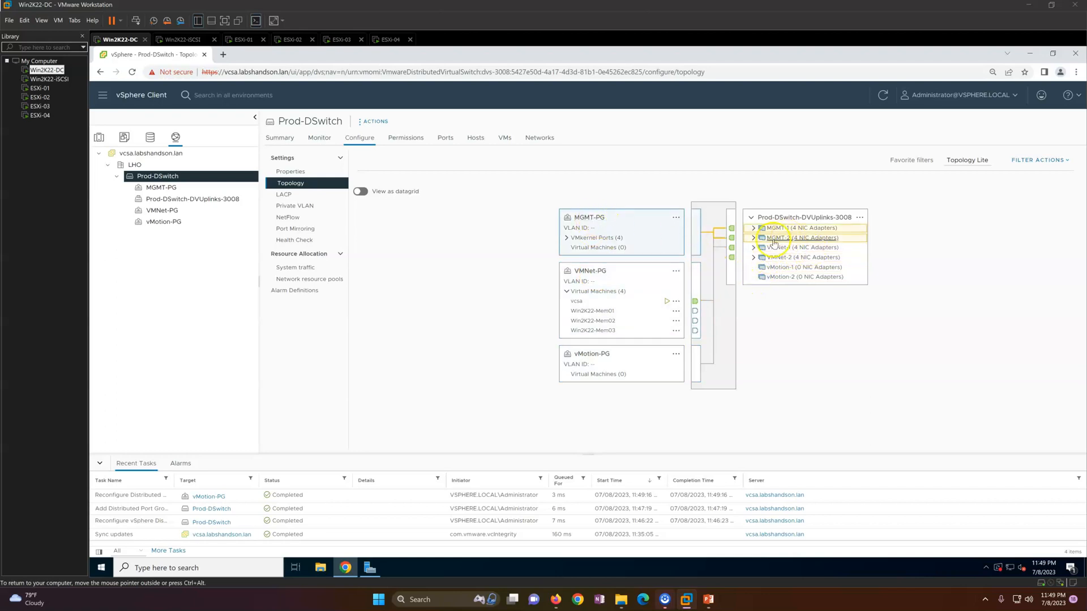
click(596, 354)
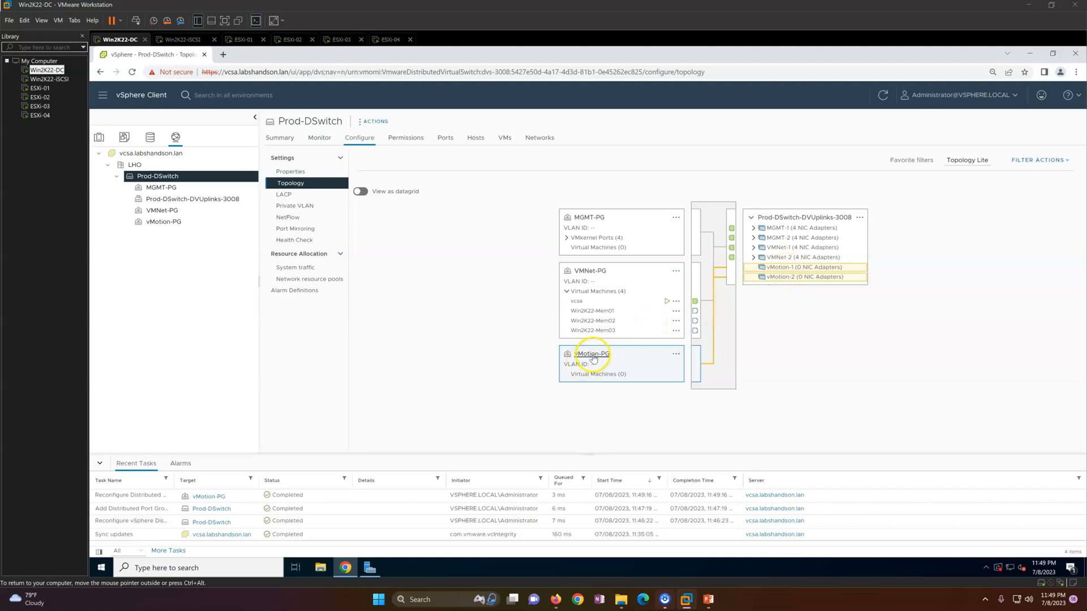
click(709, 601)
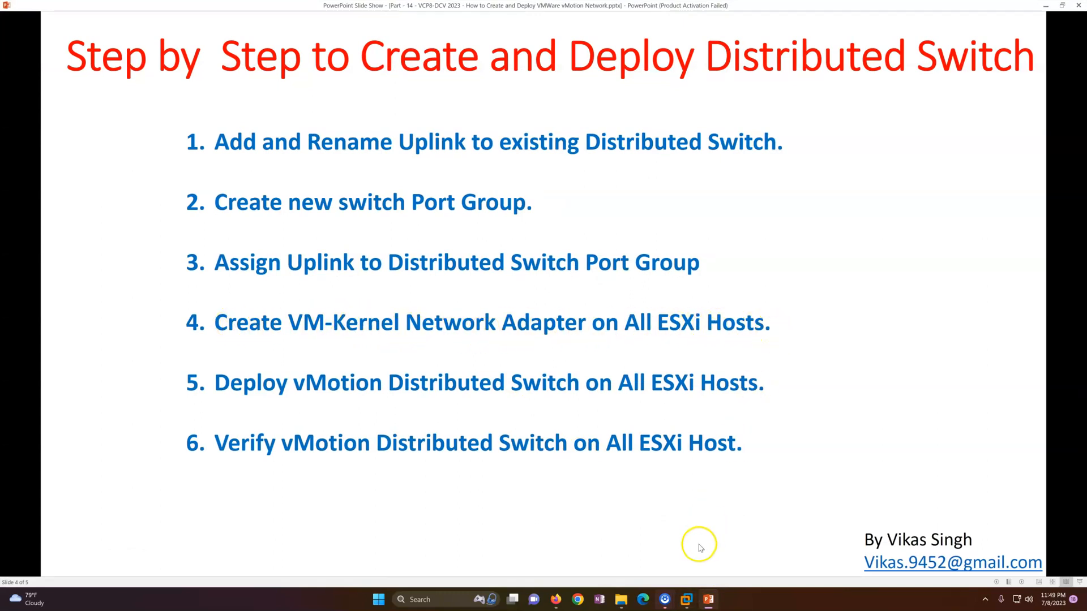
click(712, 602)
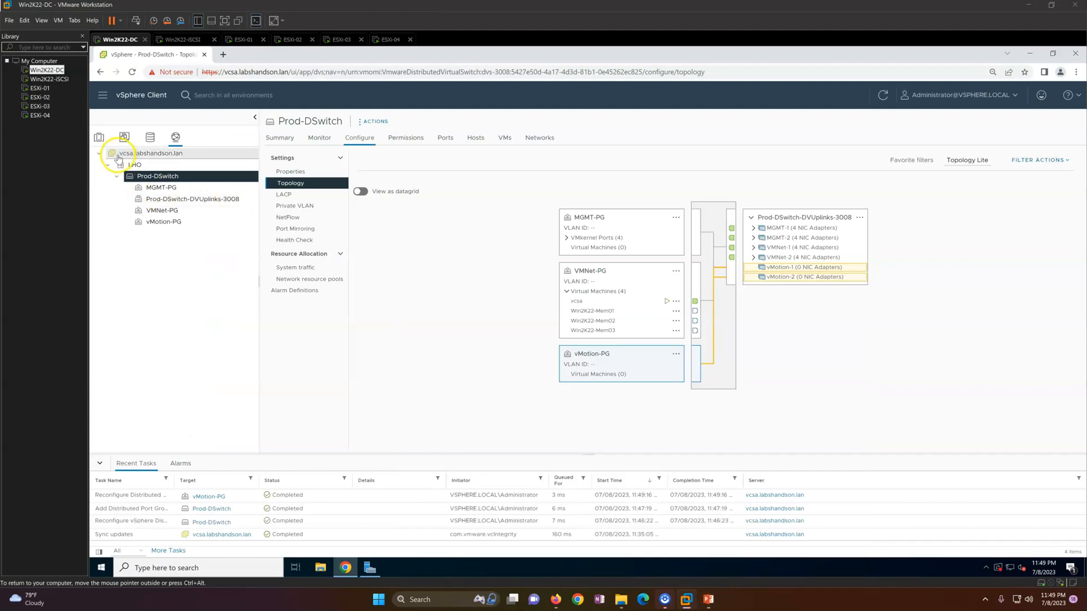
Inspect the Prod-DSwitch uplinks on host esxi-04.labshandson.lan and the connection types offered for adding networking
click(99, 139)
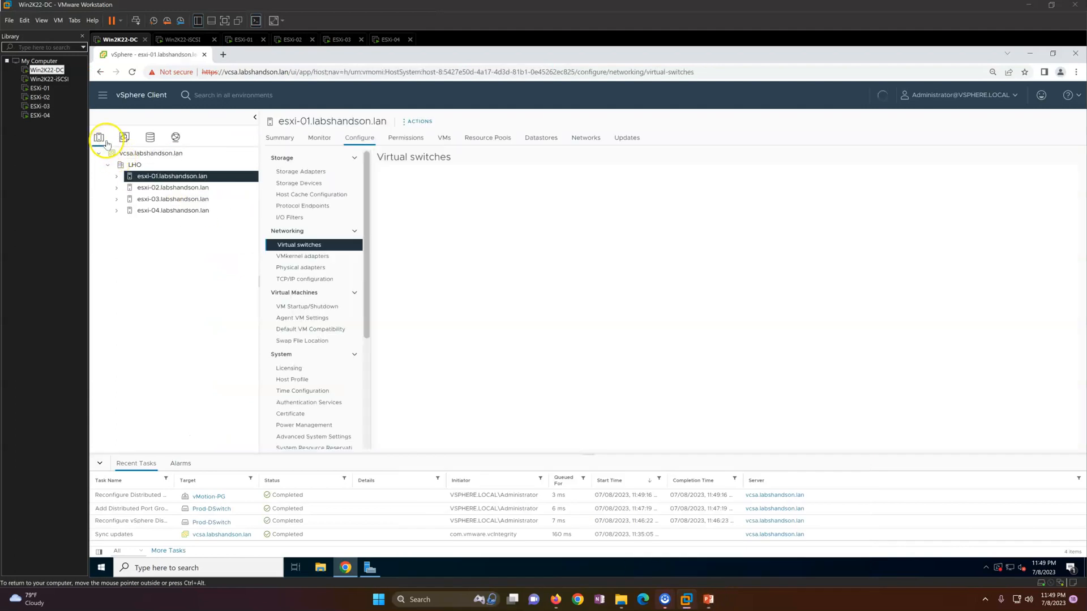
click(157, 213)
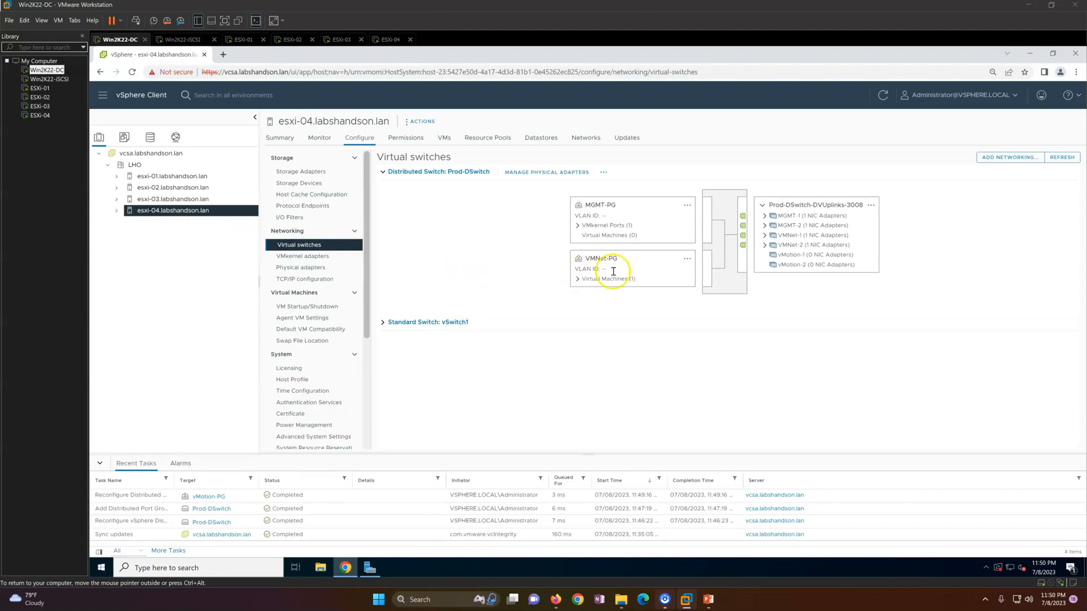
click(798, 265)
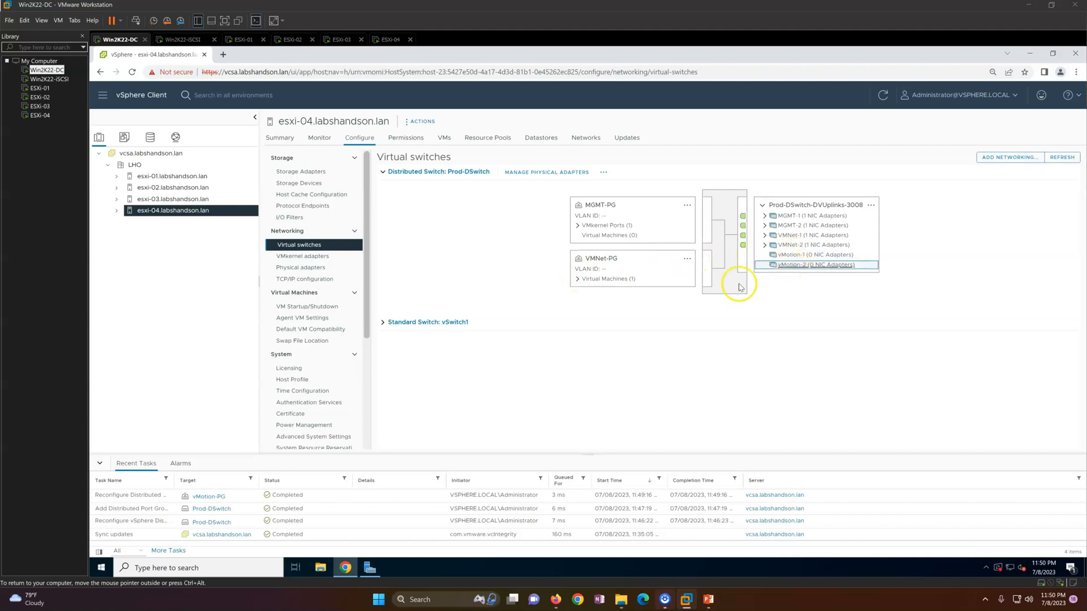
click(1023, 161)
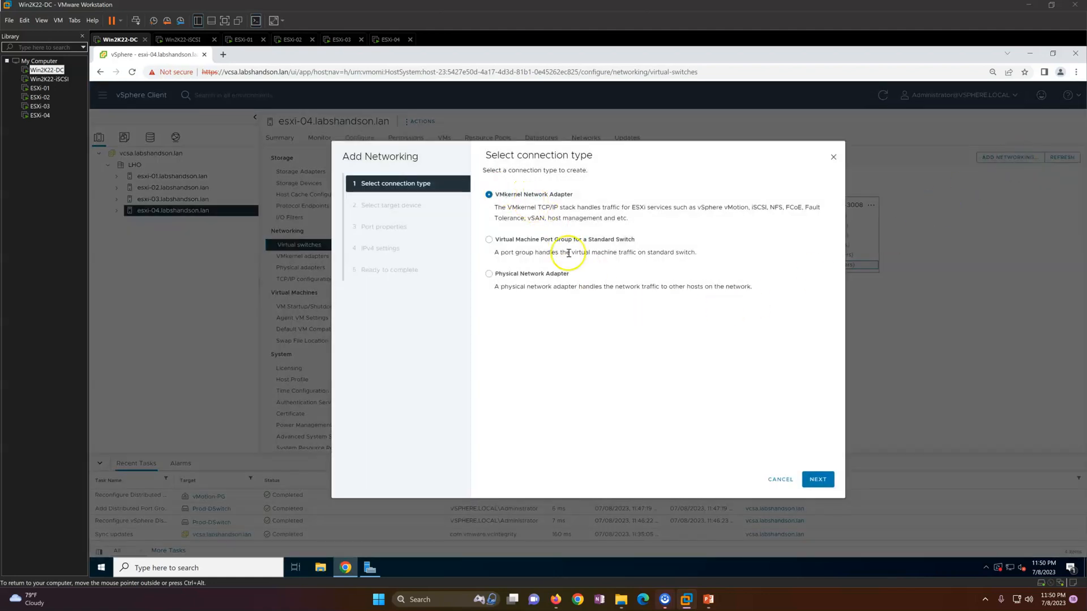
click(780, 478)
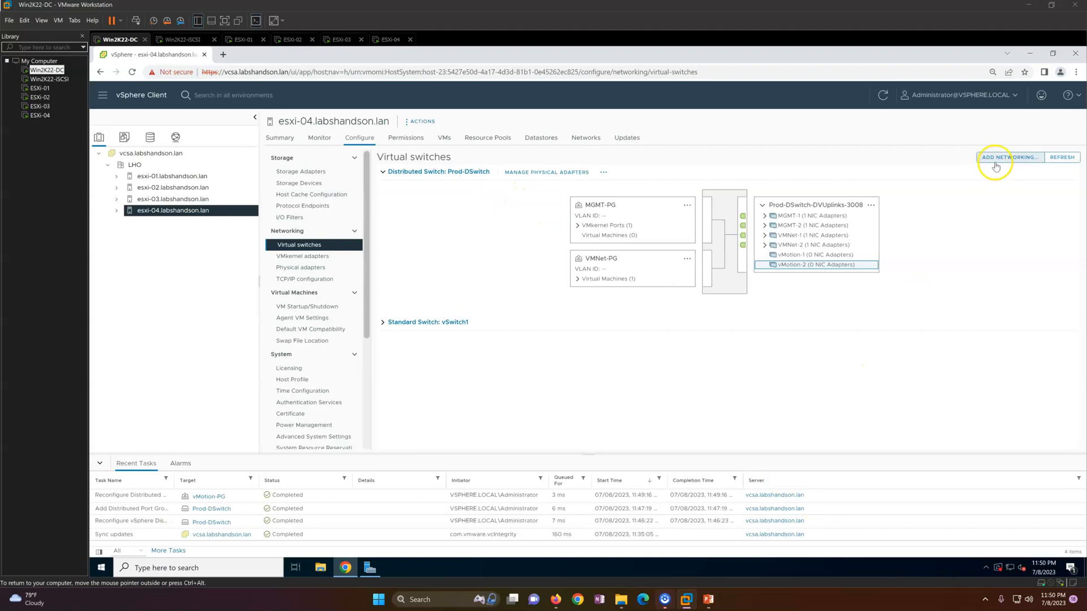
Start adding a VMkernel network adapter to esxi-04 on the existing vMotion-PG network, with the vMotion service enabled
click(996, 164)
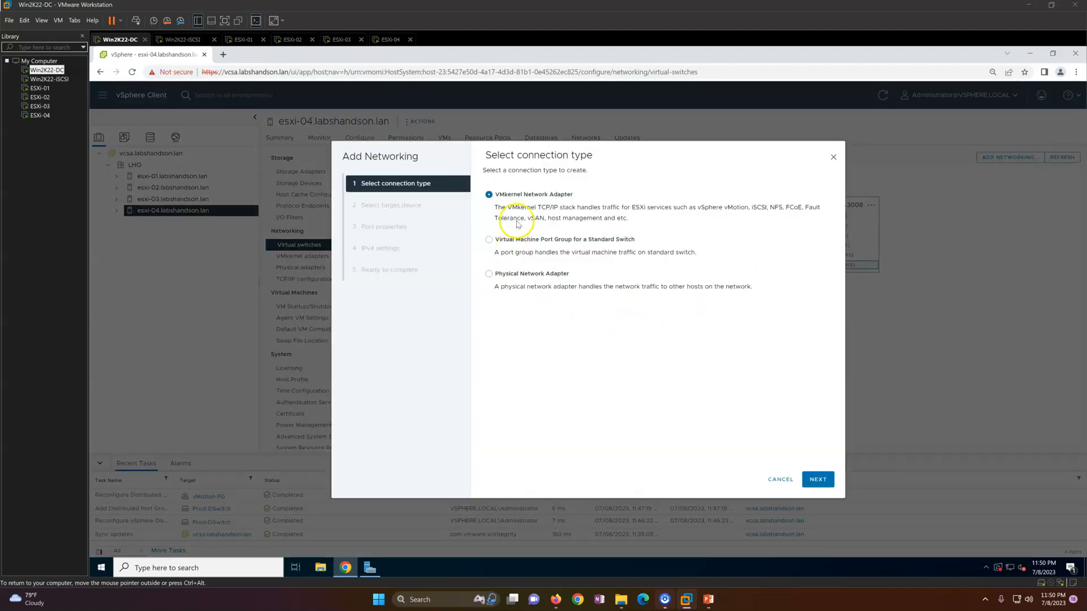
click(818, 480)
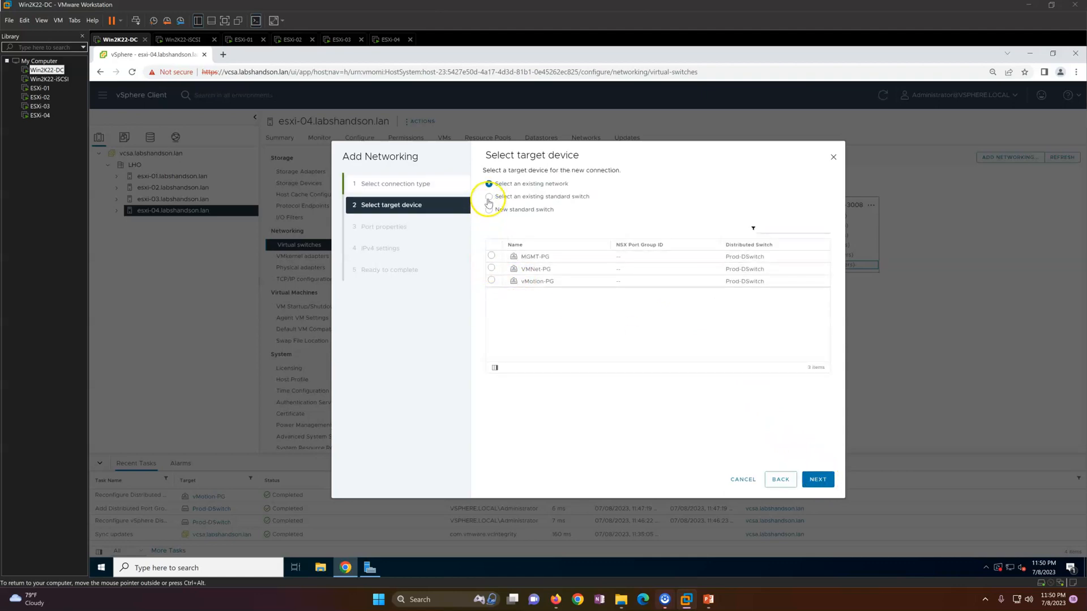
click(492, 282)
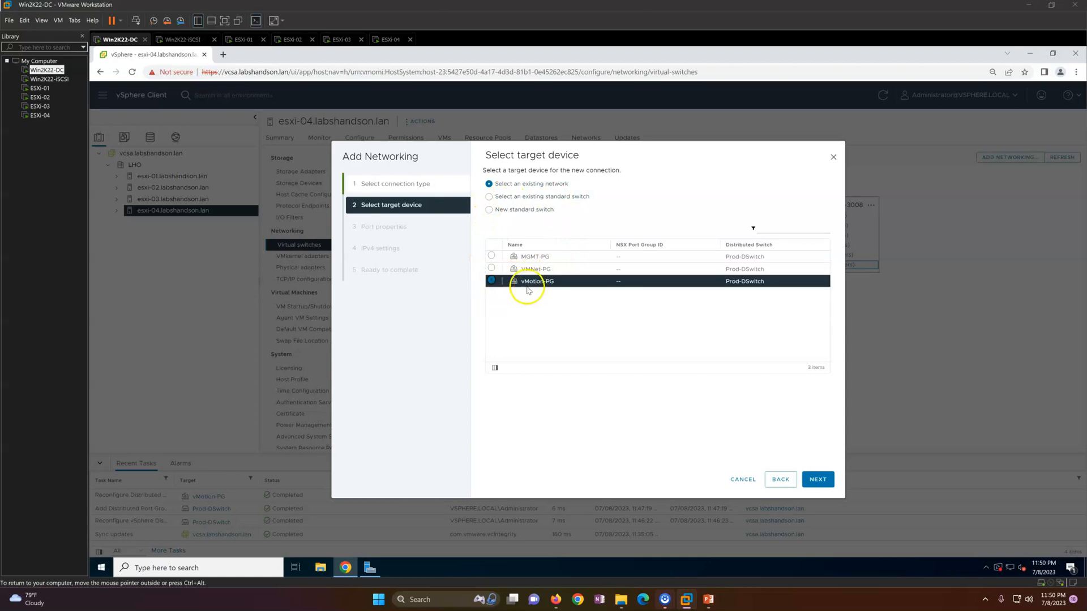
click(815, 479)
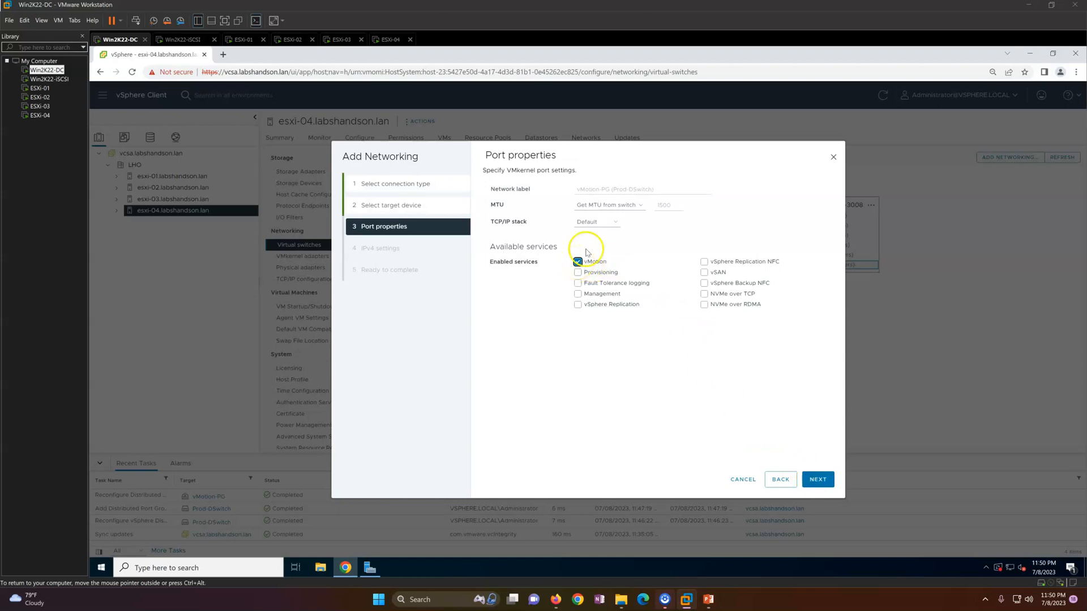
drag(591, 189, 636, 189)
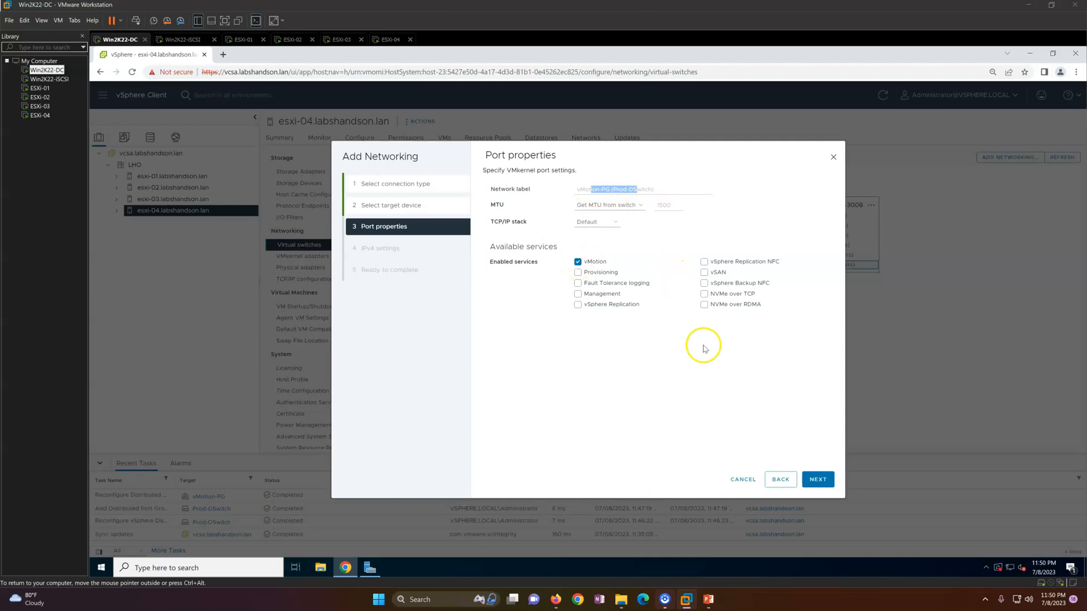
click(818, 480)
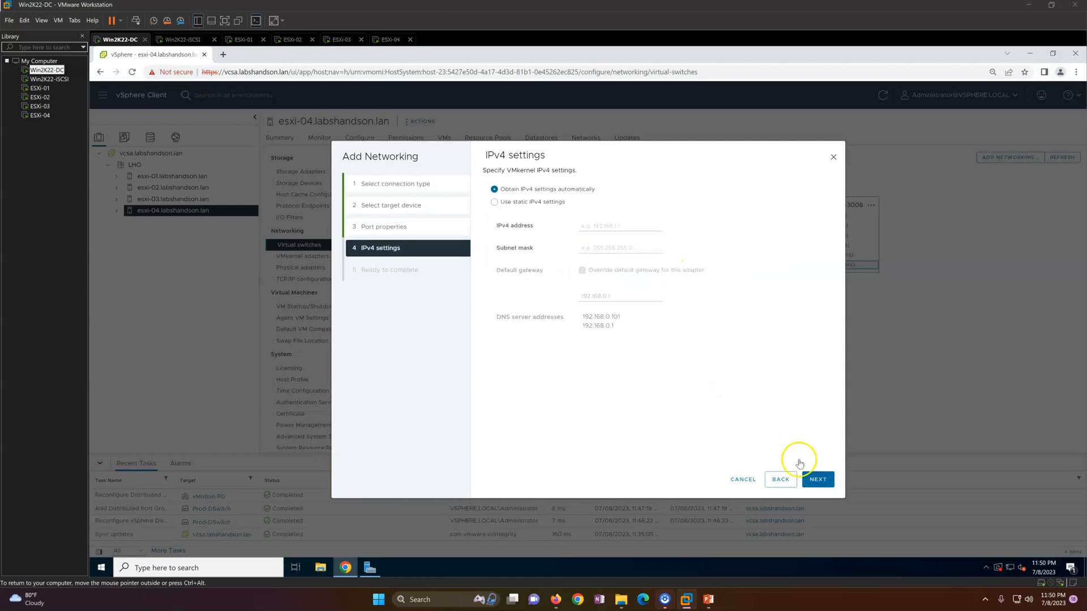
Give the VMkernel adapter the static IPv4 address 20.20.20.114 with subnet mask 255.255.255.0 and finish creating it
click(520, 201)
click(597, 228)
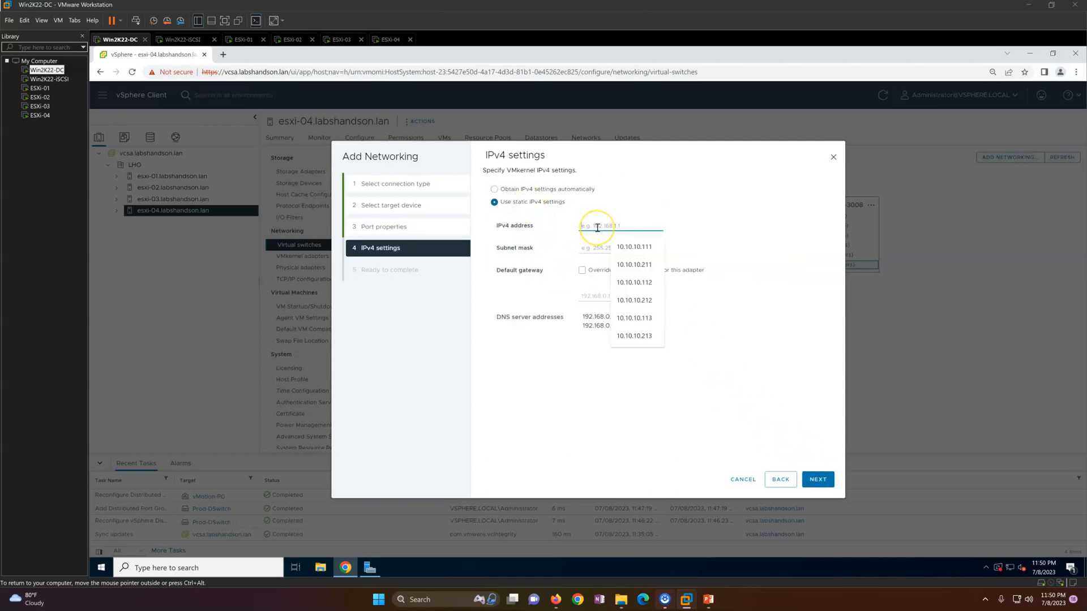
text(2)
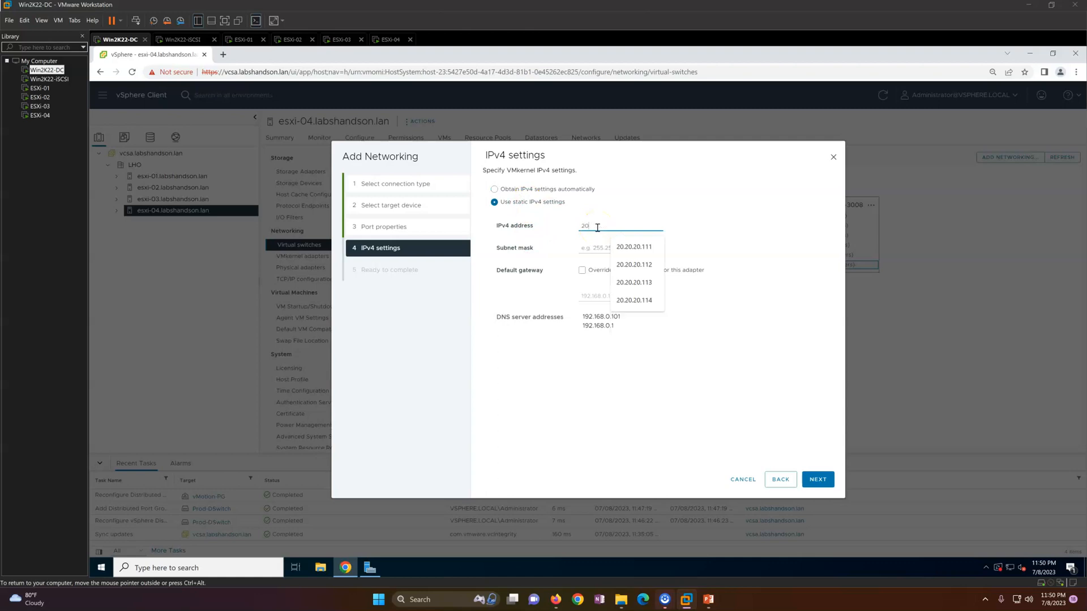
text(0.20.114)
click(637, 301)
click(589, 247)
click(640, 268)
click(822, 482)
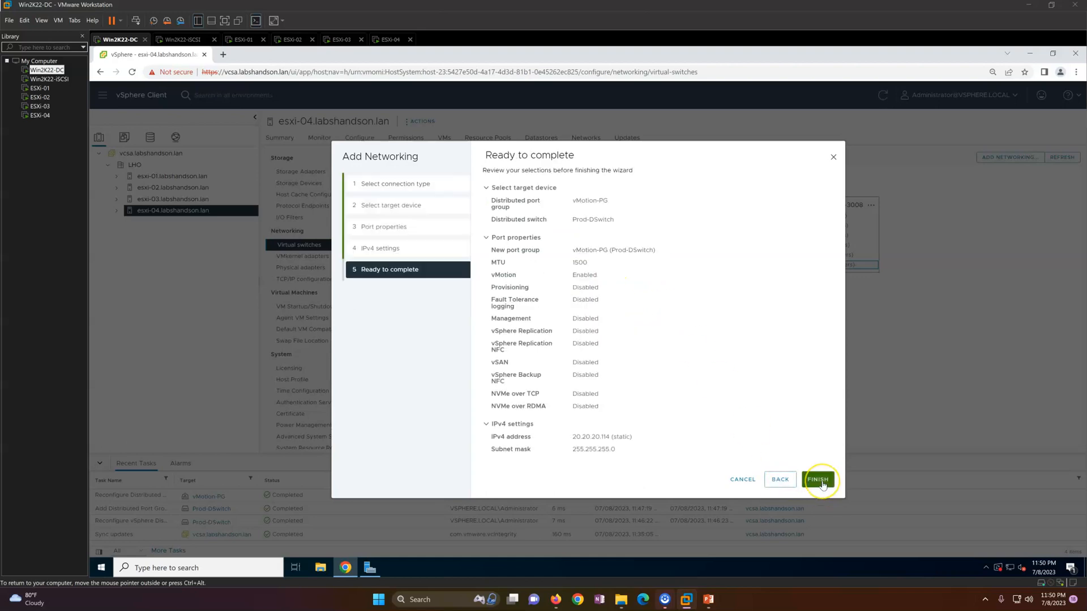
click(818, 480)
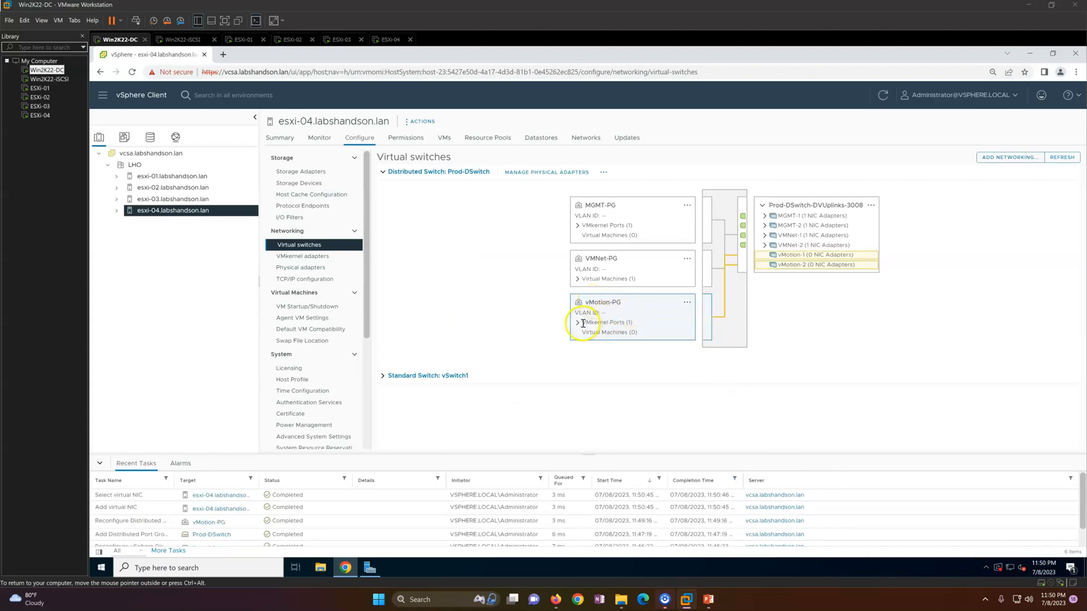
Review the enabled services and IPv4 settings of the VMkernel port under vMotion-PG on esxi-04 without changing them
click(578, 322)
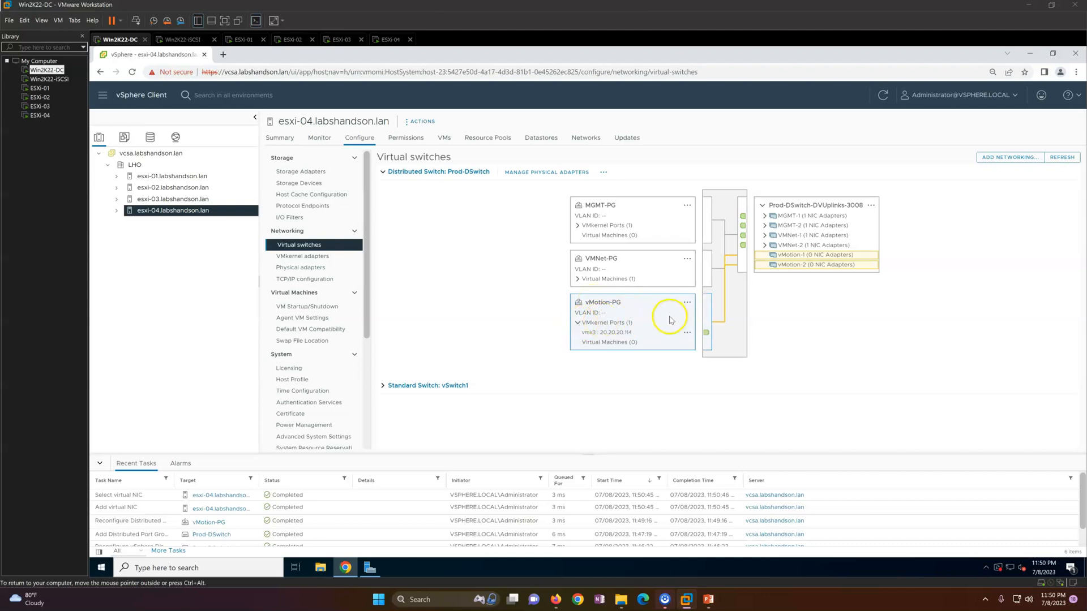
click(688, 304)
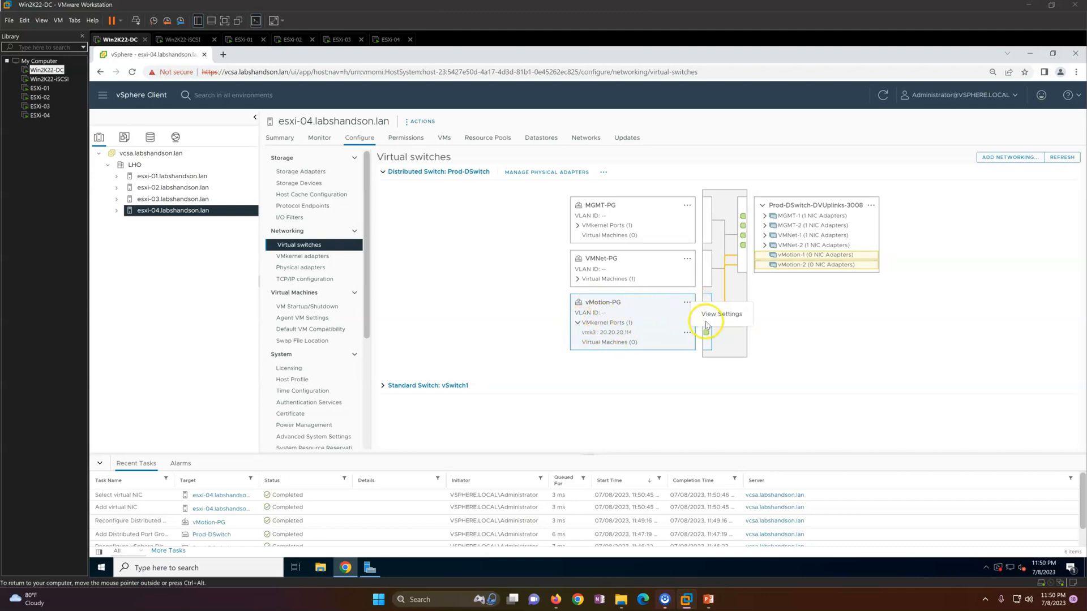
click(688, 333)
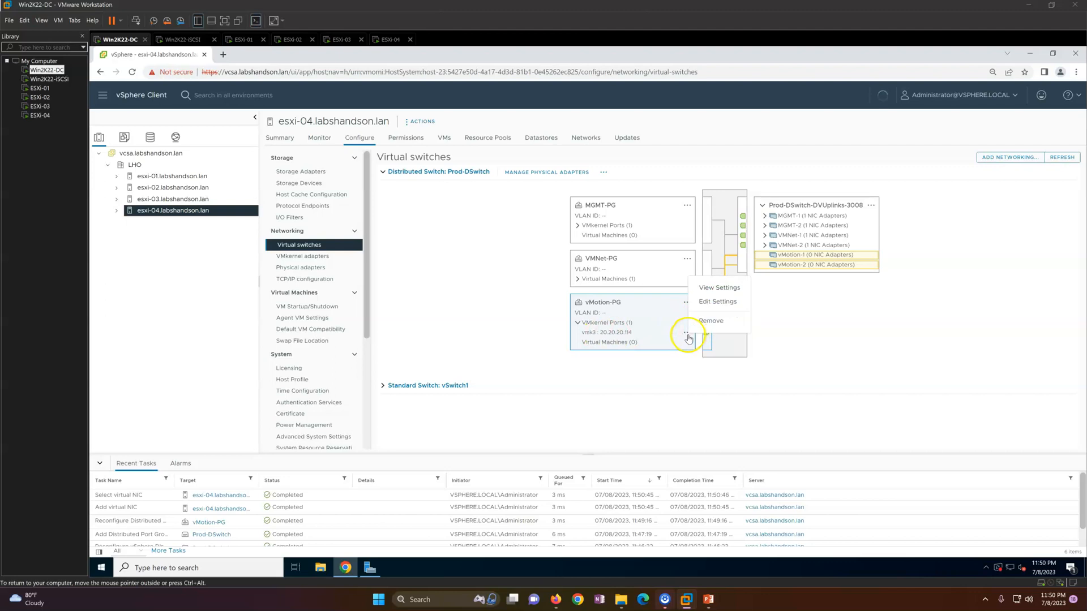
click(708, 301)
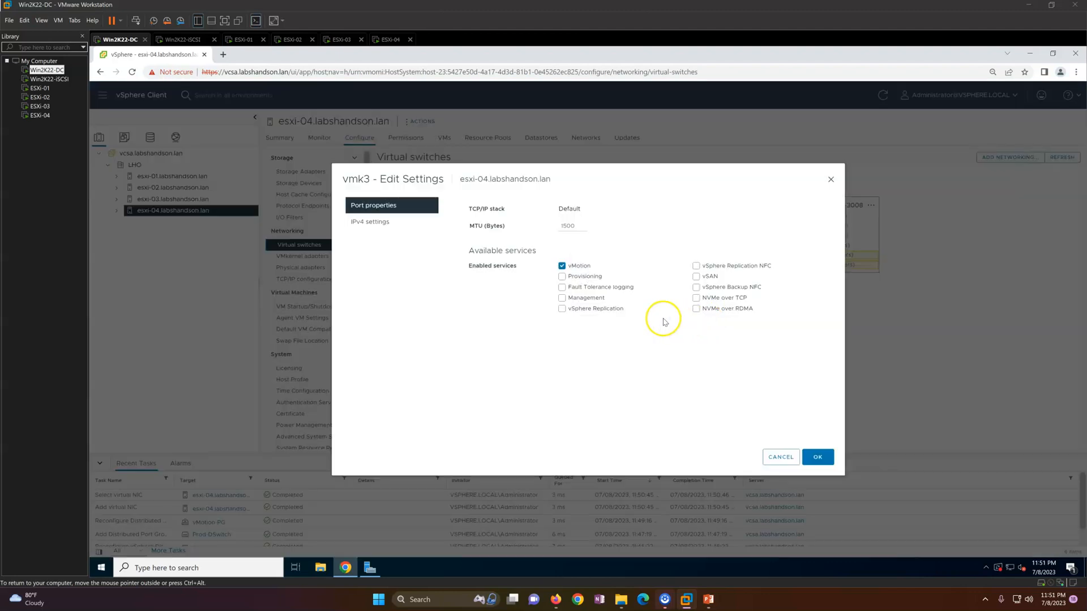
click(417, 225)
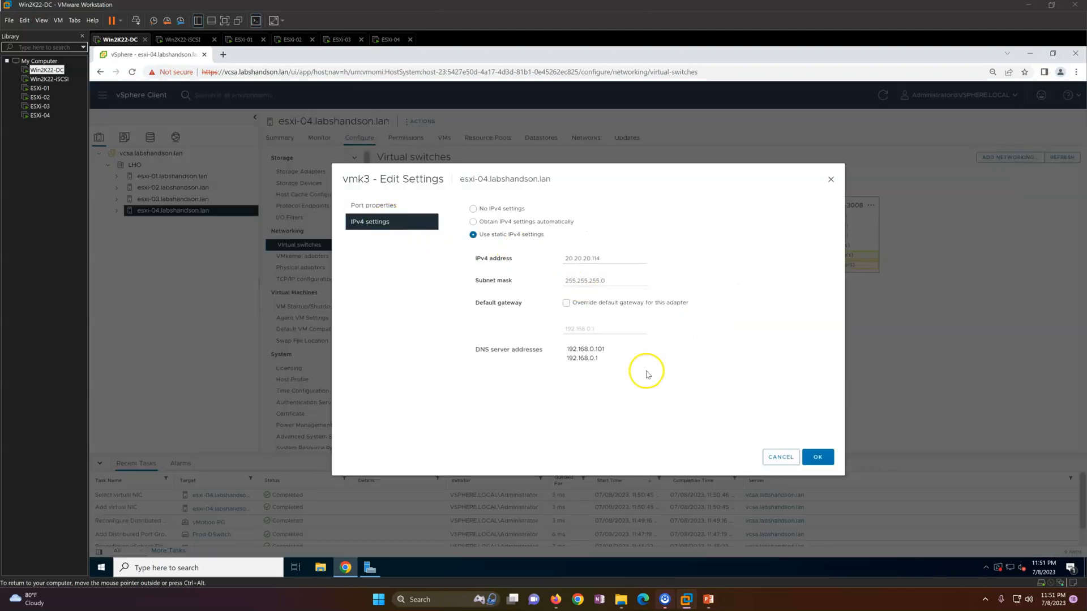
click(781, 457)
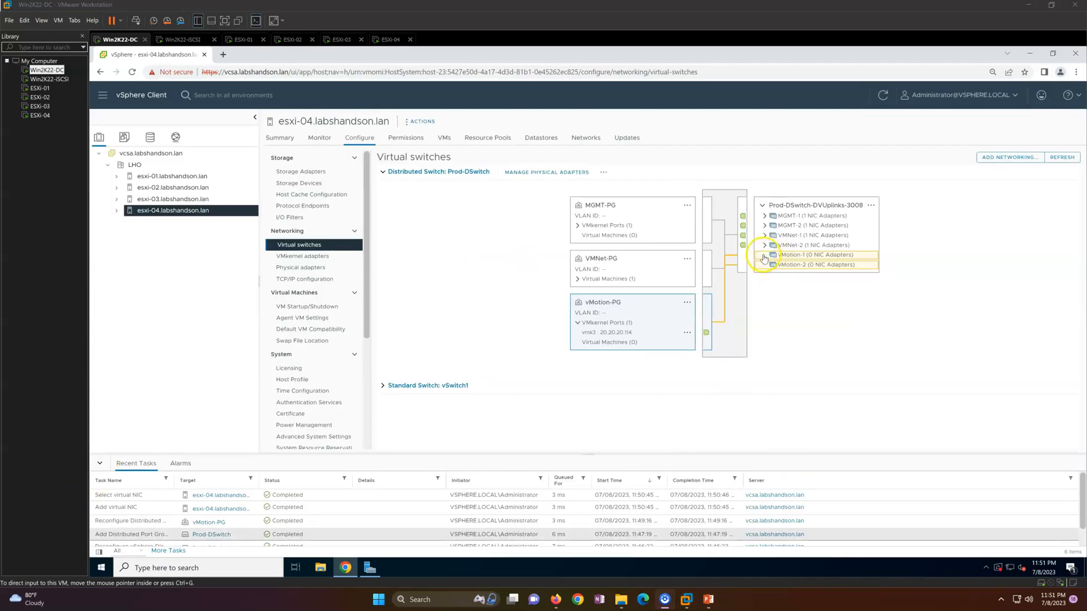
Assign physical adapters vmnic4 to vMotion-1 and vmnic5 to vMotion-2 on esxi-04's Prod-DSwitch, and check the vMotion-PG uplinks
click(547, 178)
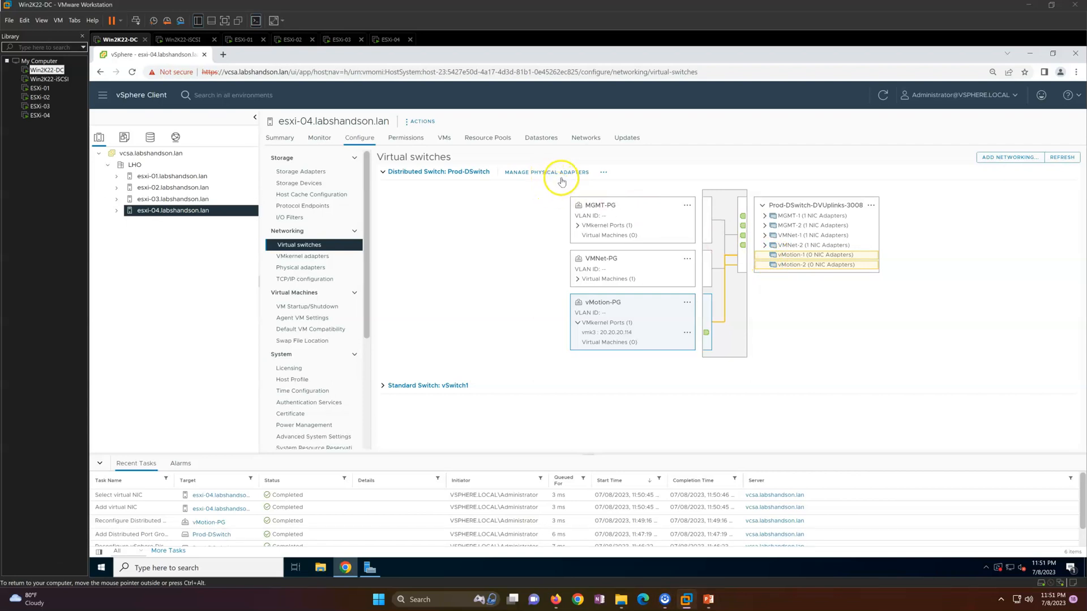
click(564, 176)
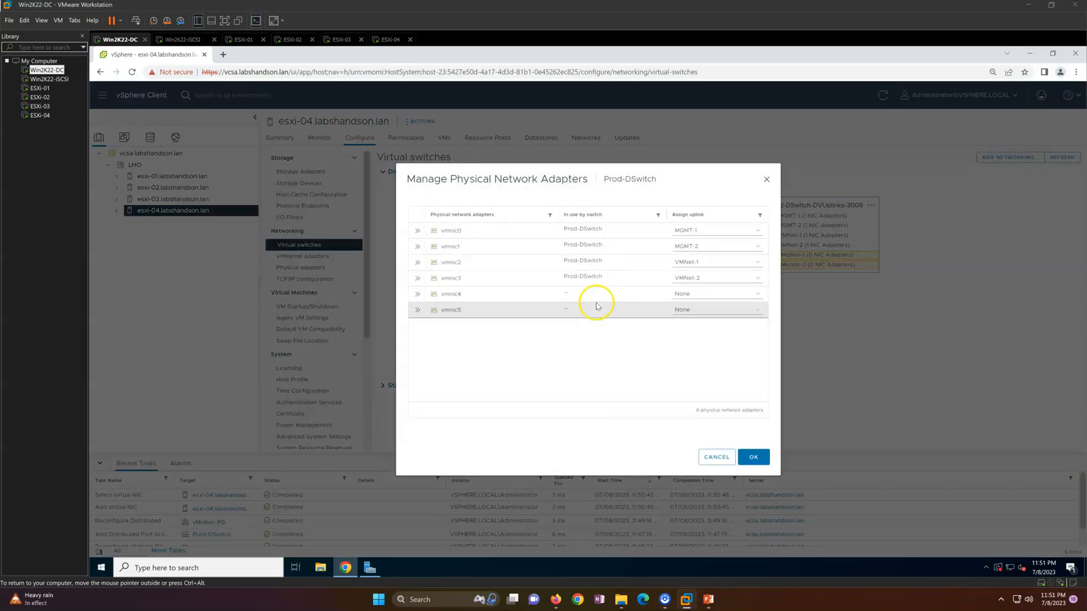
click(716, 294)
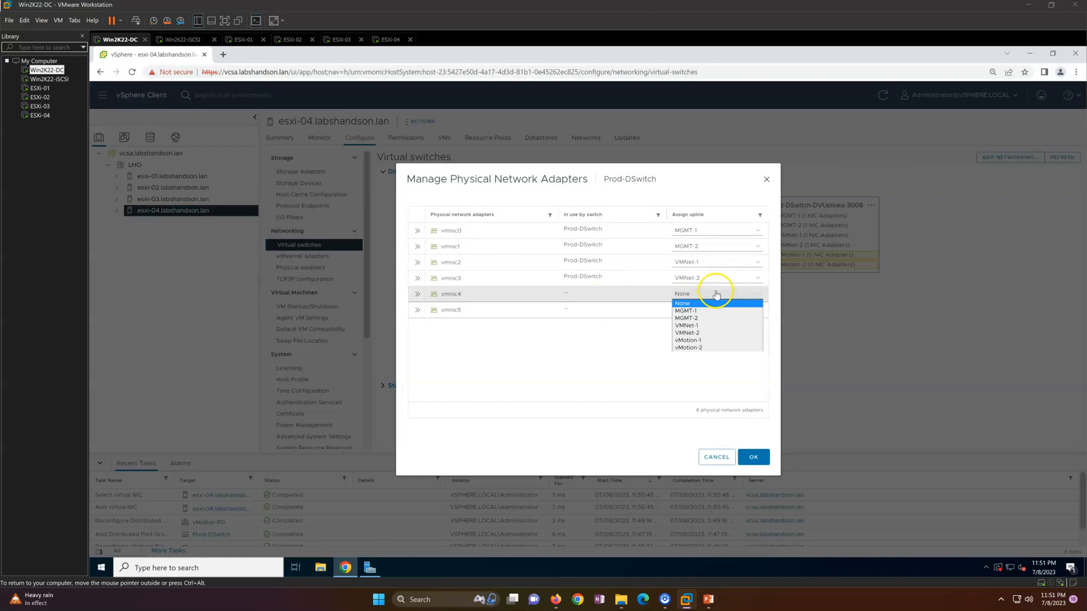
click(705, 341)
click(702, 310)
click(702, 366)
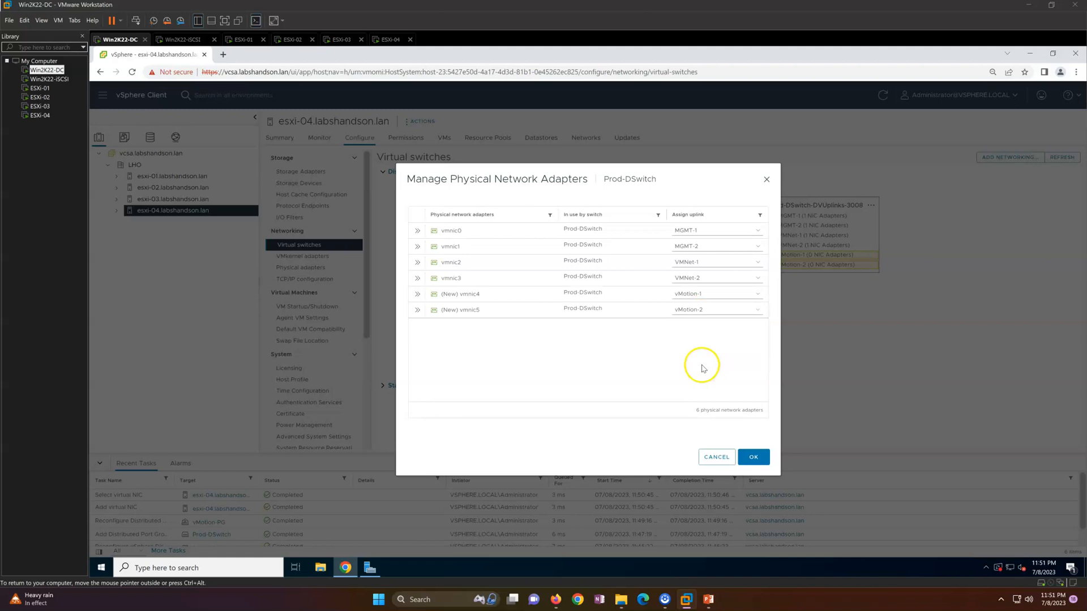
click(755, 458)
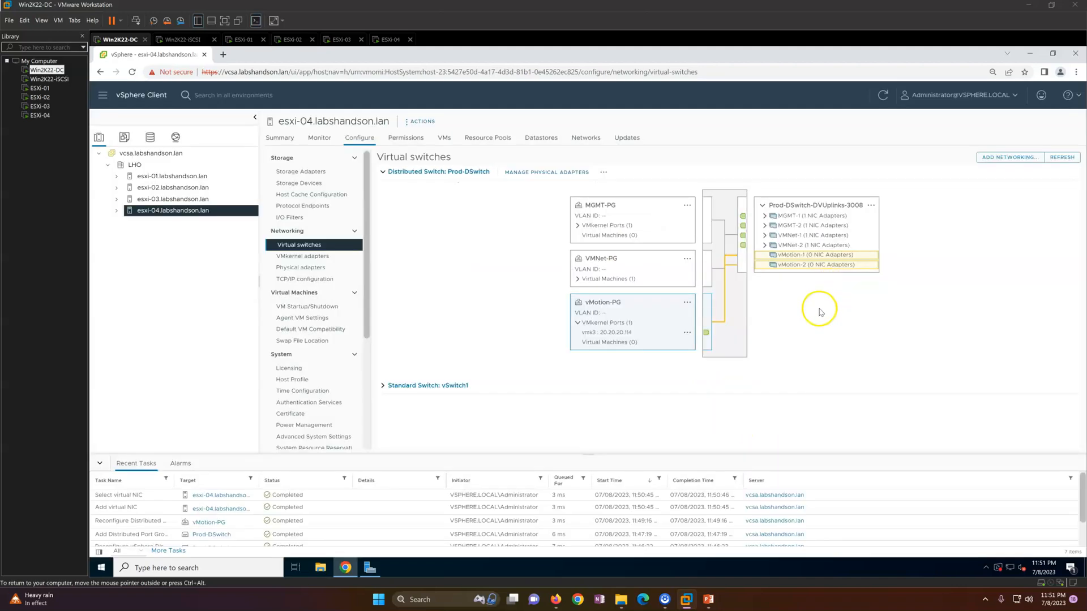
click(615, 304)
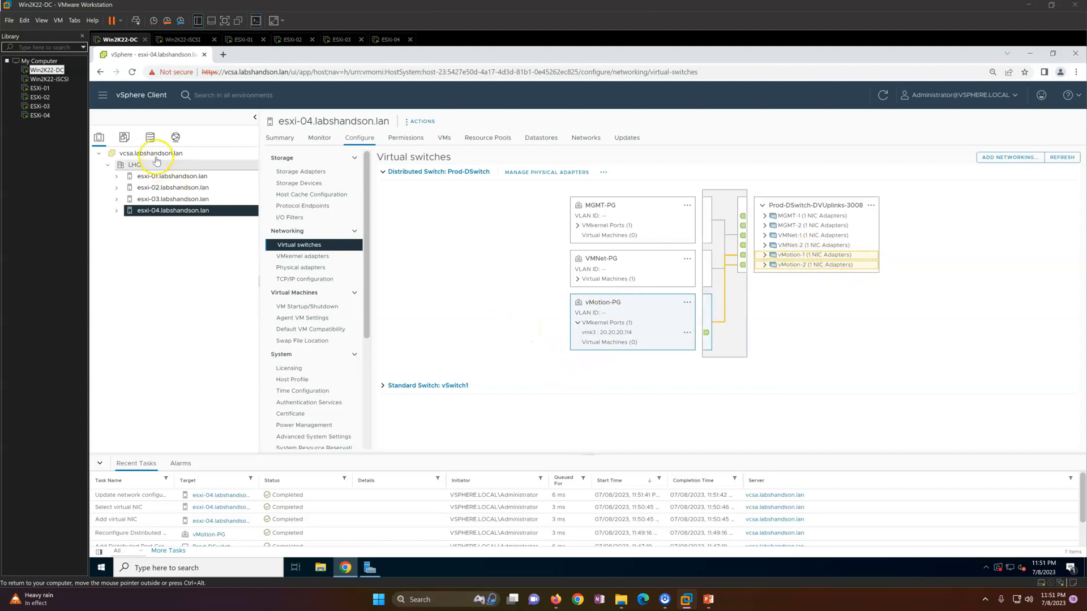
Show the summary of the Win2K22-Mem01 virtual machine with the recent tasks list collapsed
click(124, 137)
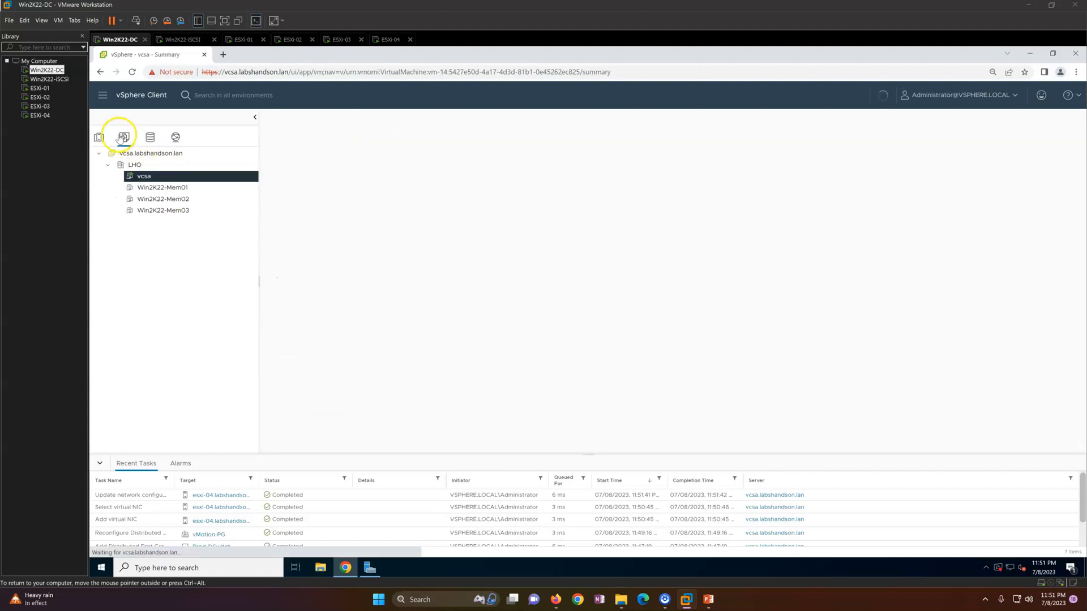
click(99, 463)
click(178, 192)
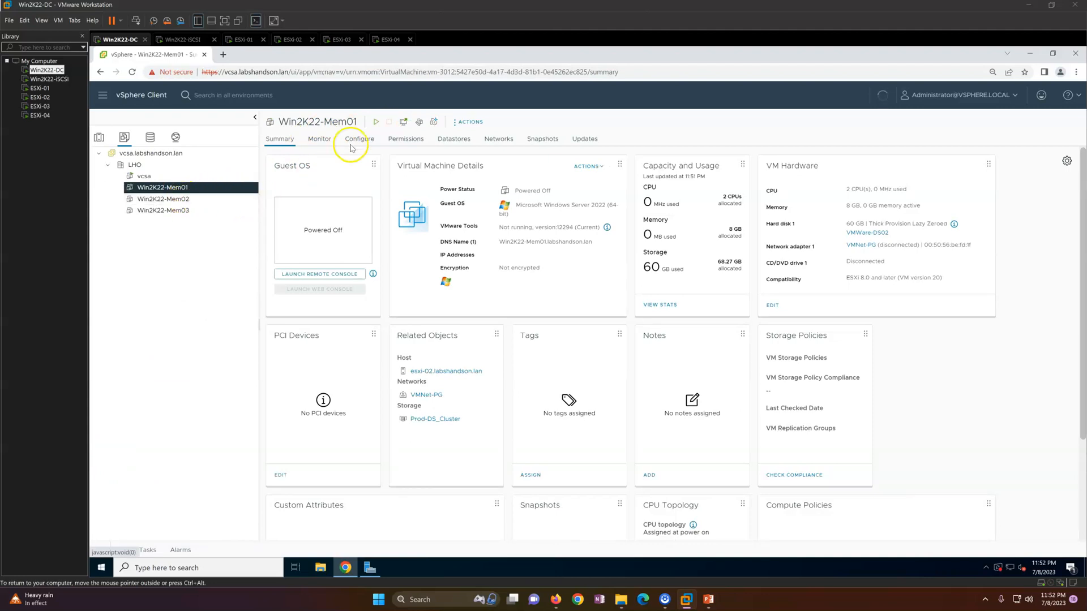
Power on the Win2K22-Mem01 virtual machine, launch its web console, and return to the vSphere Client page
click(375, 122)
click(335, 289)
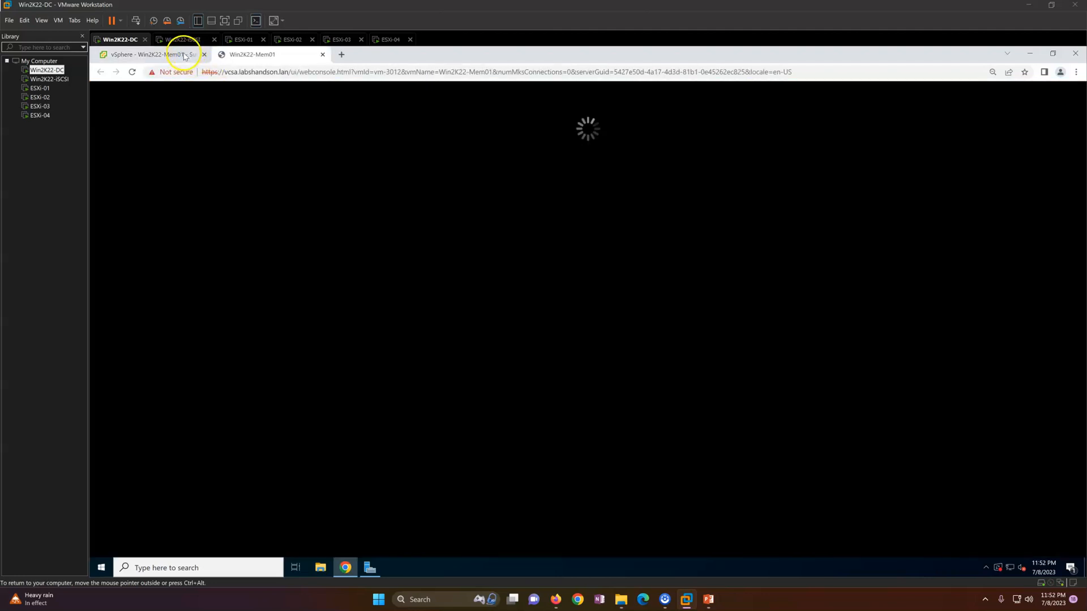
click(184, 55)
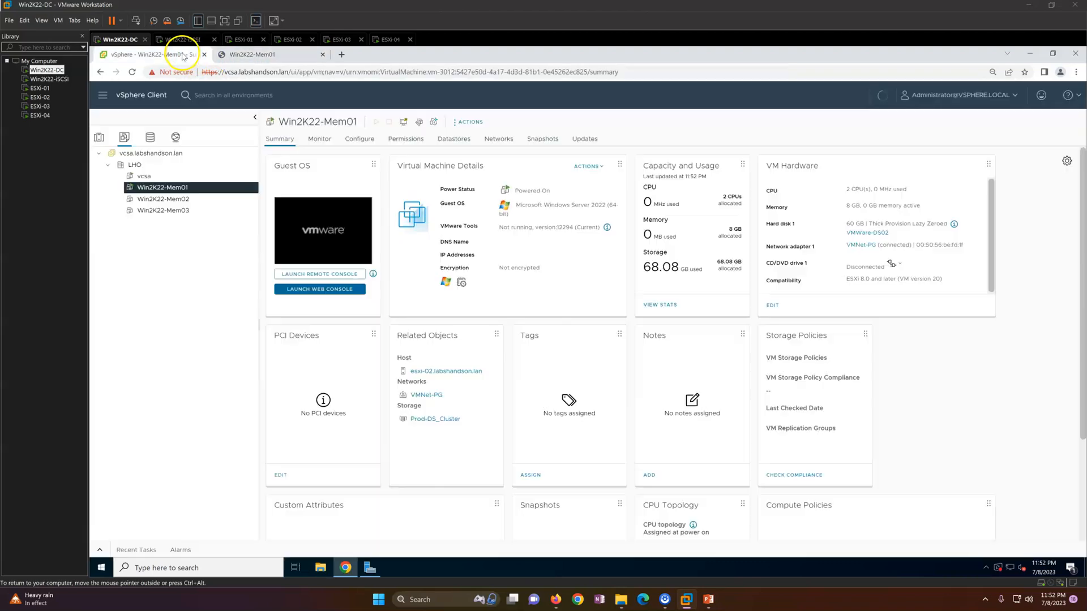
Show the hosts inventory and expand esxi-03, esxi-02 and esxi-04 to list the virtual machines on each host
click(176, 196)
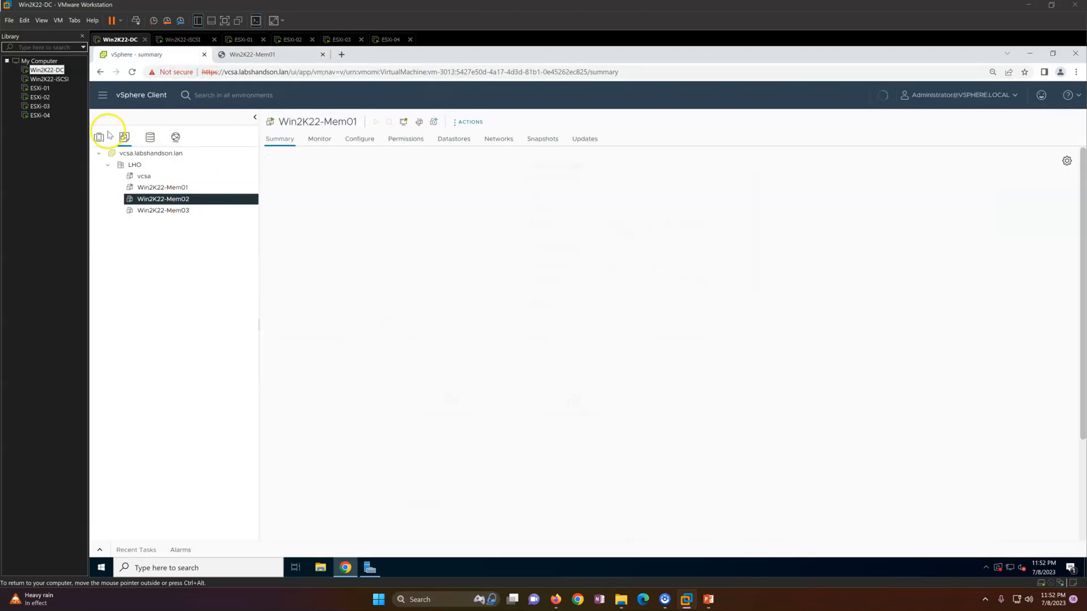
click(99, 138)
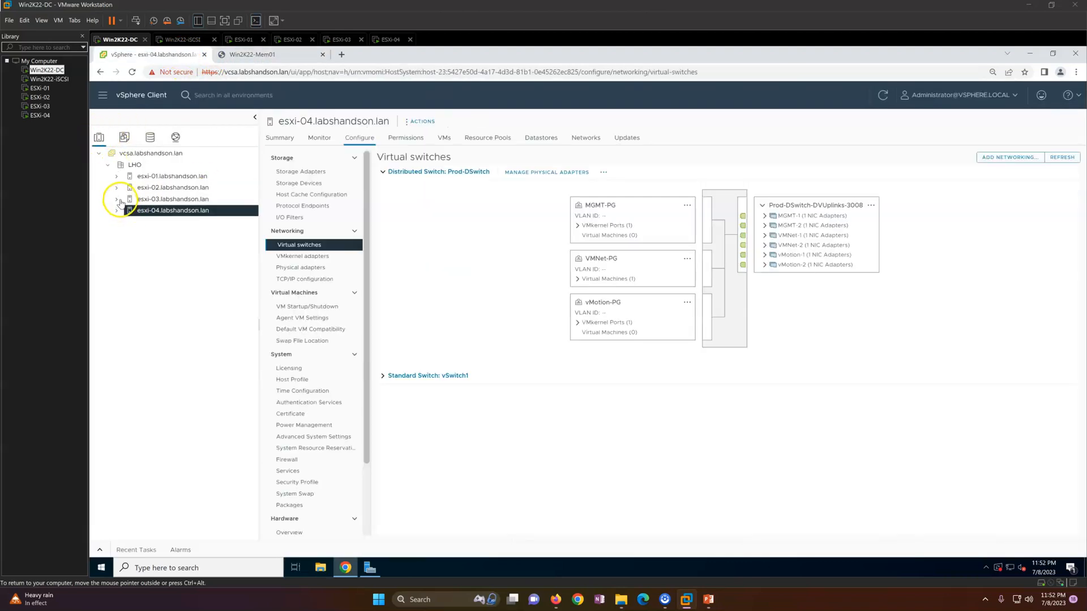
click(118, 200)
click(157, 211)
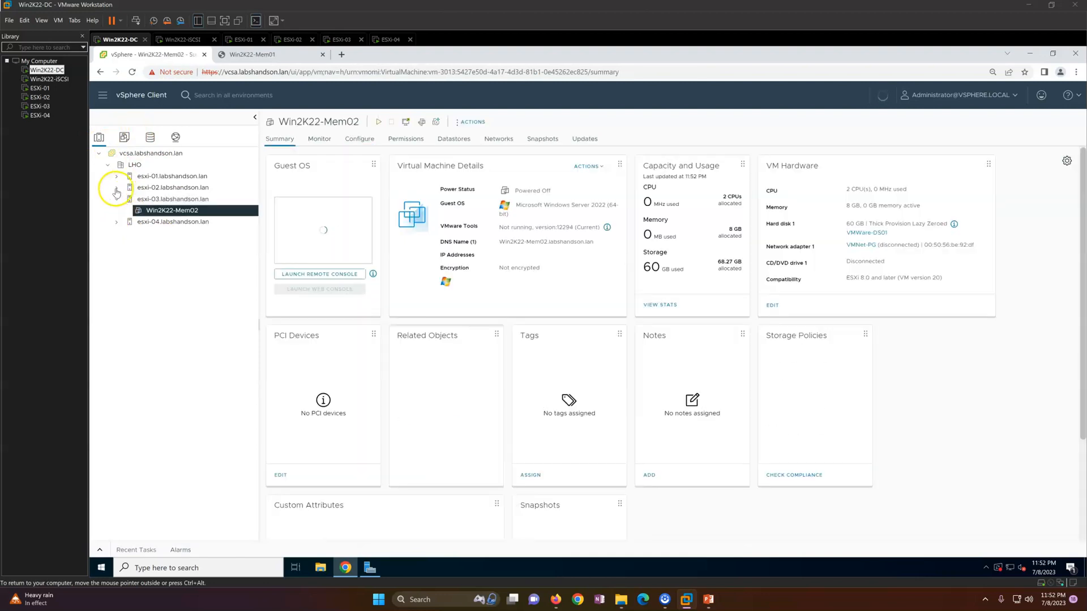
click(116, 187)
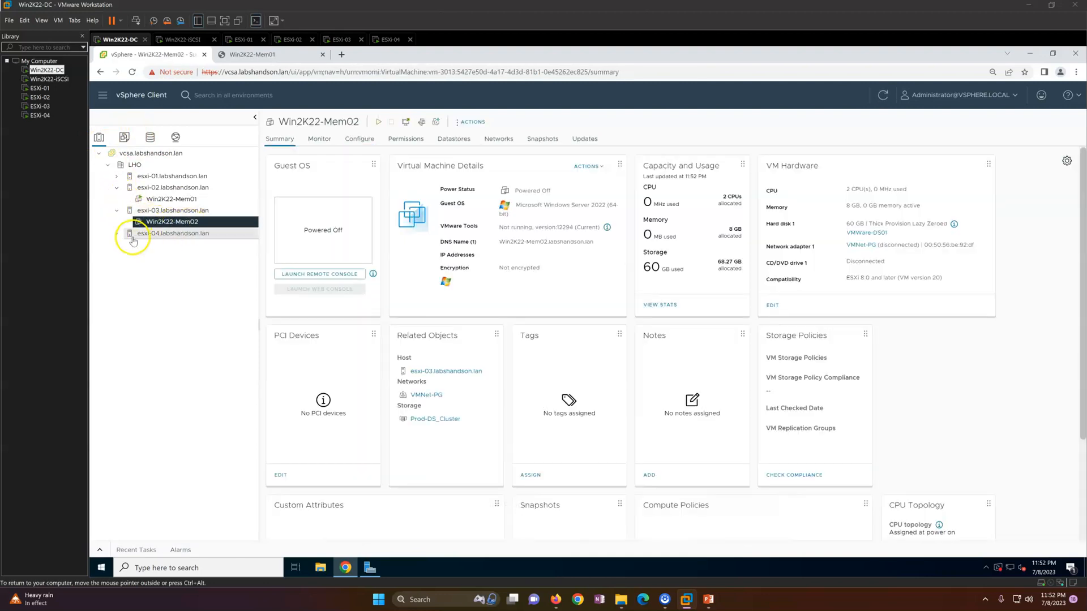
click(118, 234)
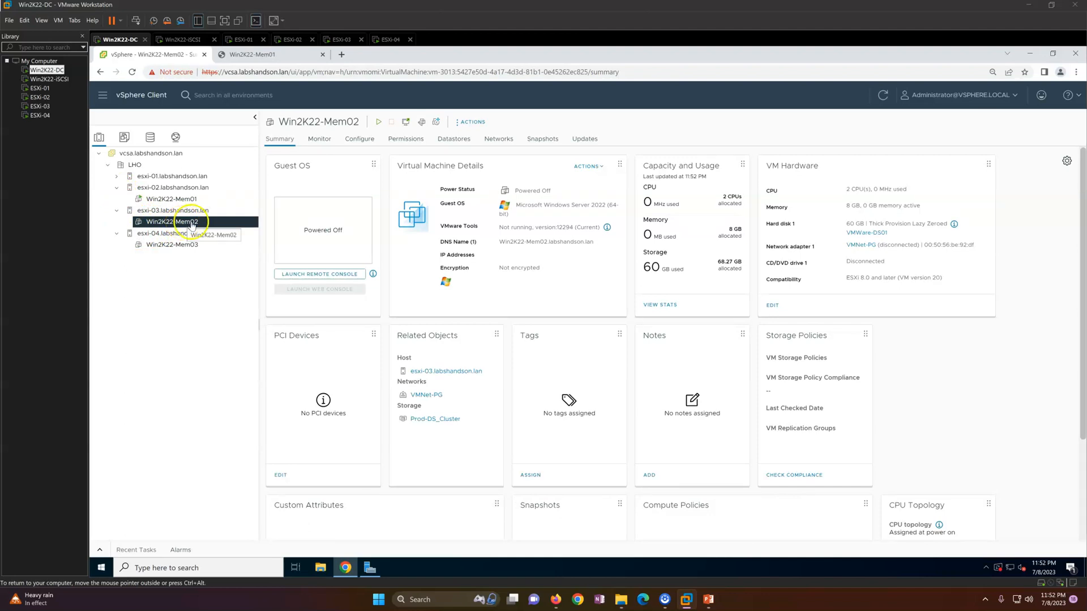
Migrate the powered-off Win2K22-Mem02 to host esxi-02, changing only the compute resource and keeping VMNet-PG as the destination network
right_click(193, 222)
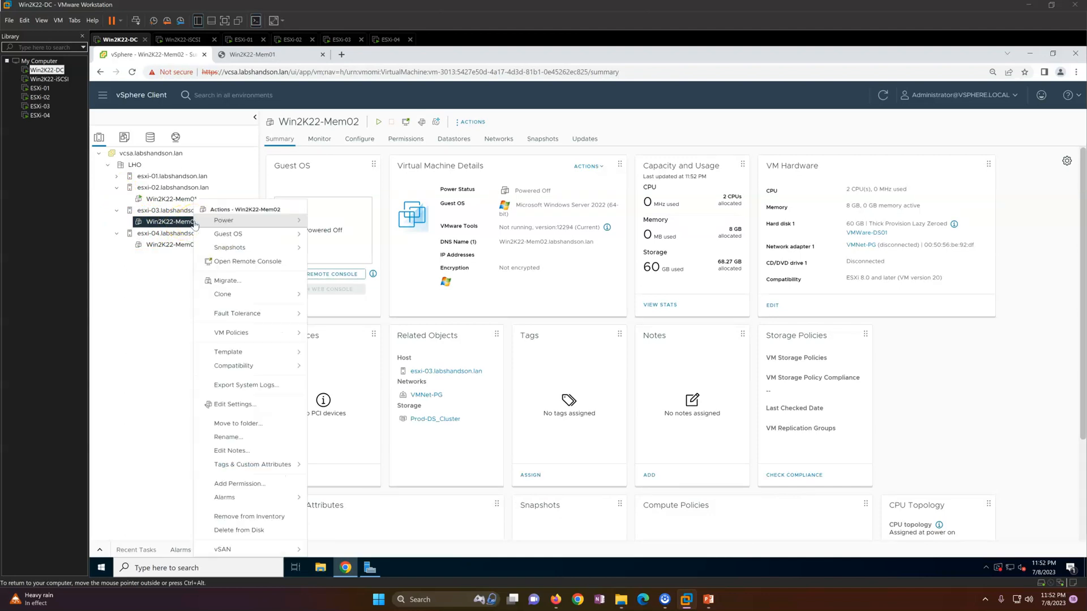
click(232, 281)
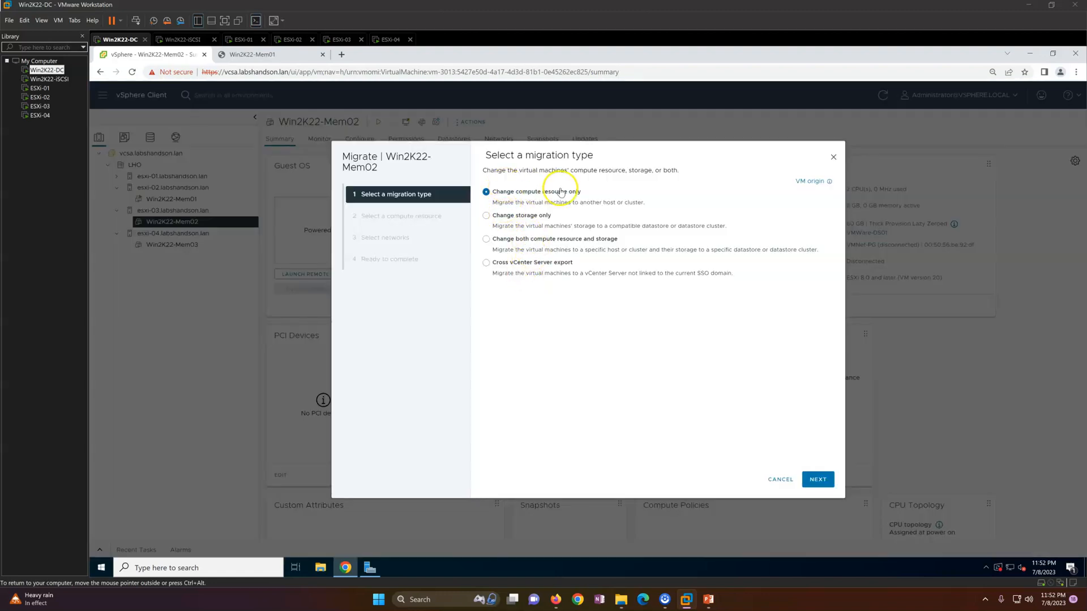
click(817, 480)
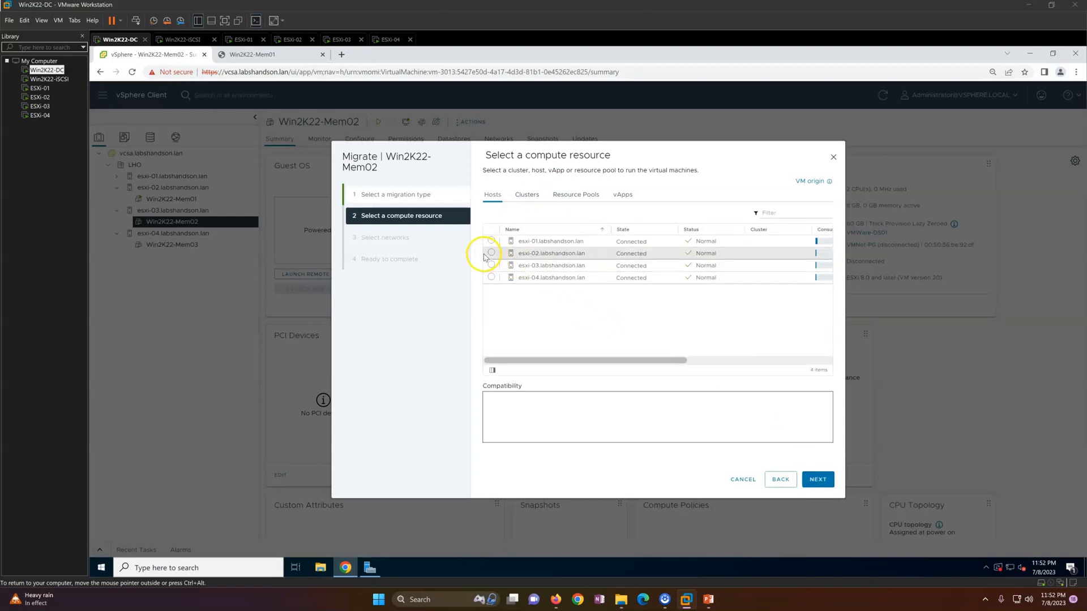
click(491, 253)
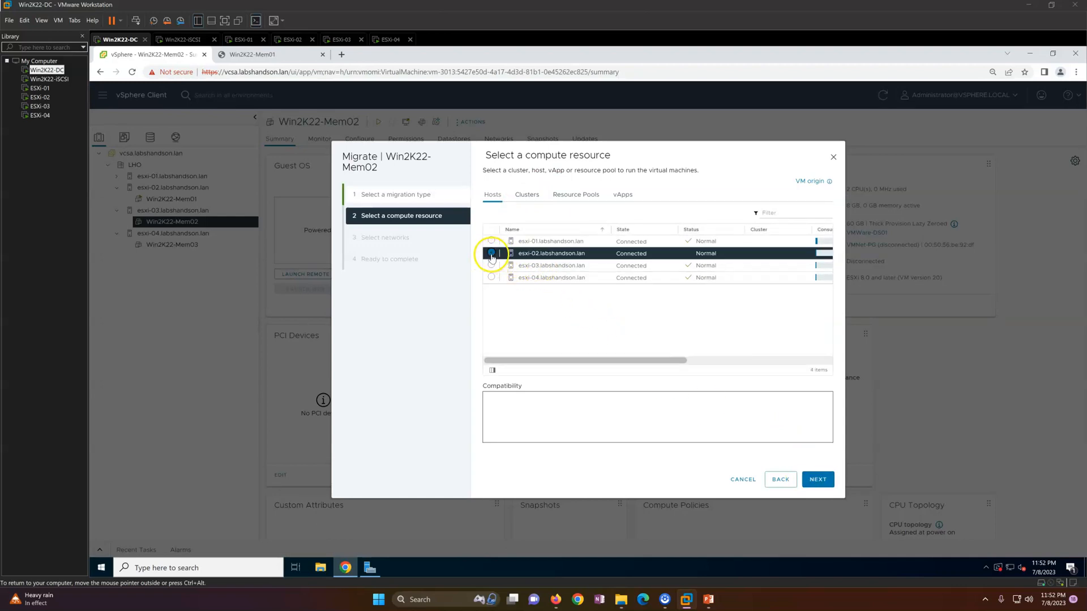
click(818, 481)
click(780, 479)
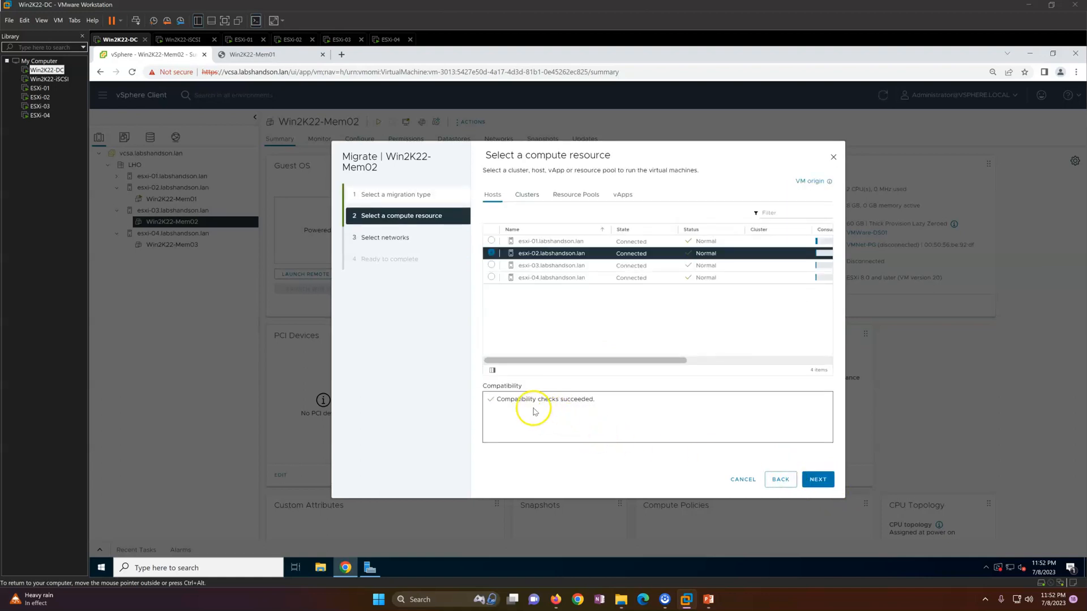
drag(508, 401, 606, 406)
click(816, 480)
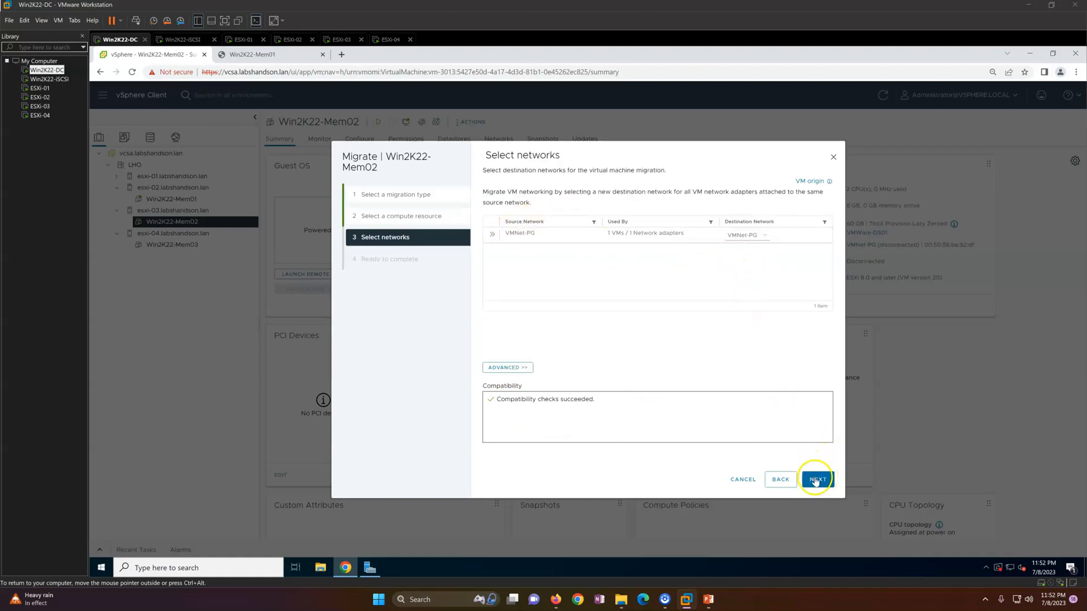
click(816, 480)
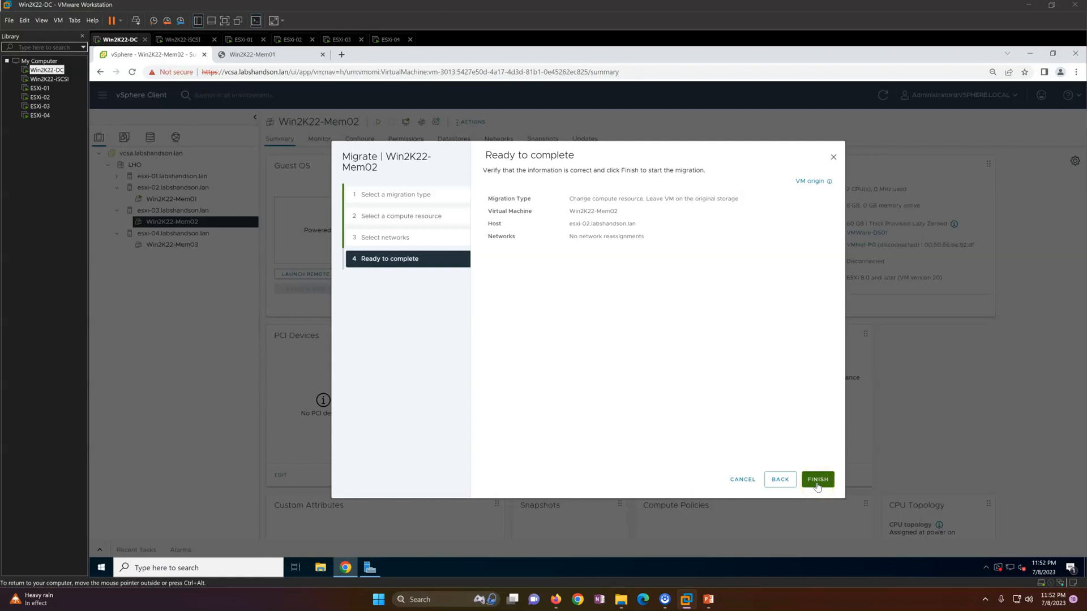
click(817, 480)
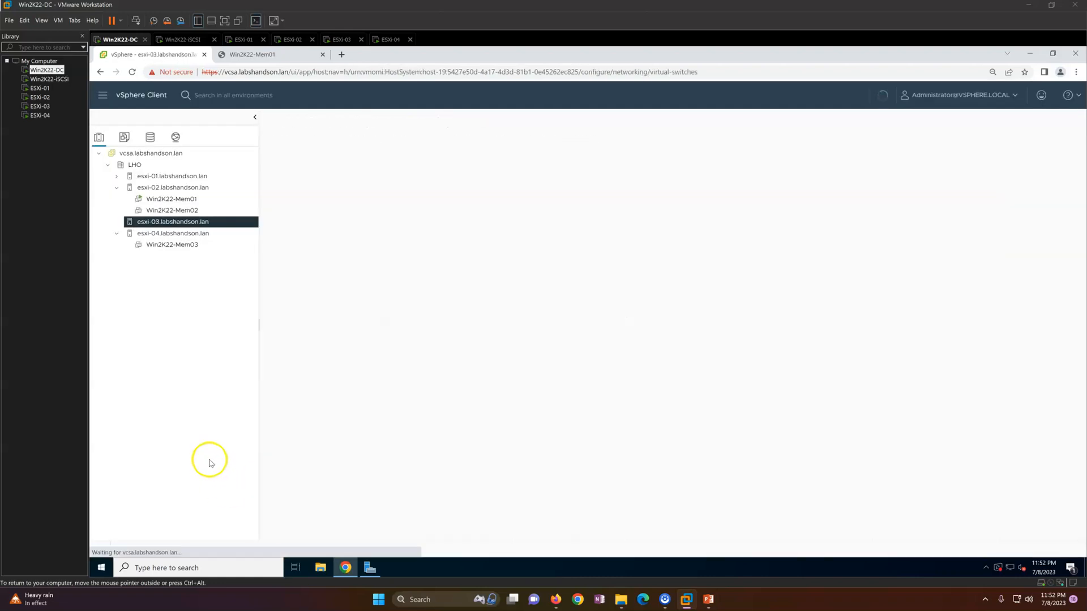
Migrate Win2K22-Mem02 back to host esxi-03, changing only the compute resource and keeping its network assignment
click(176, 212)
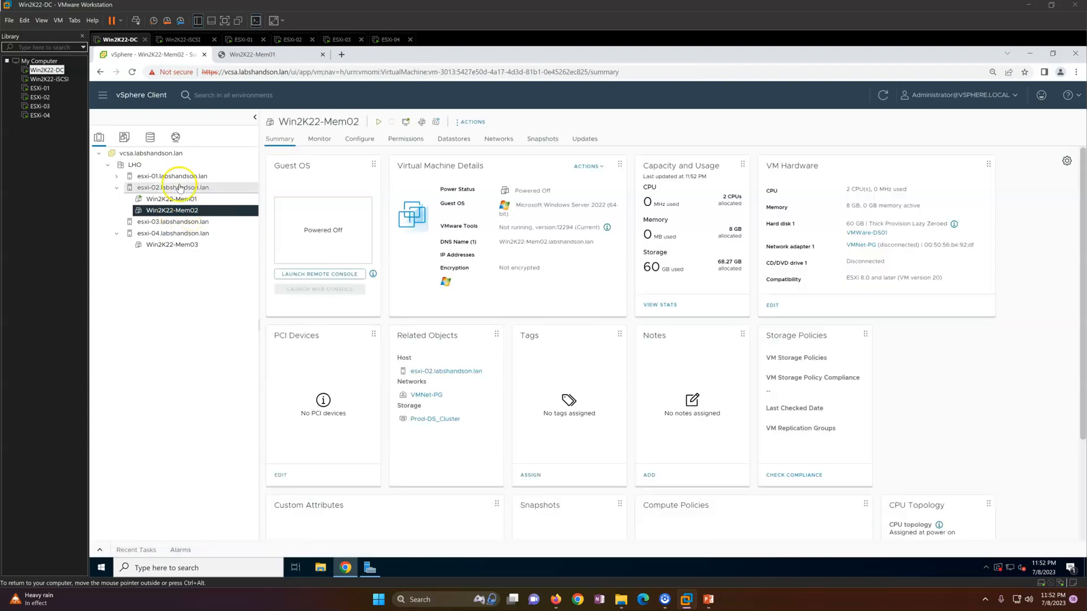
right_click(183, 215)
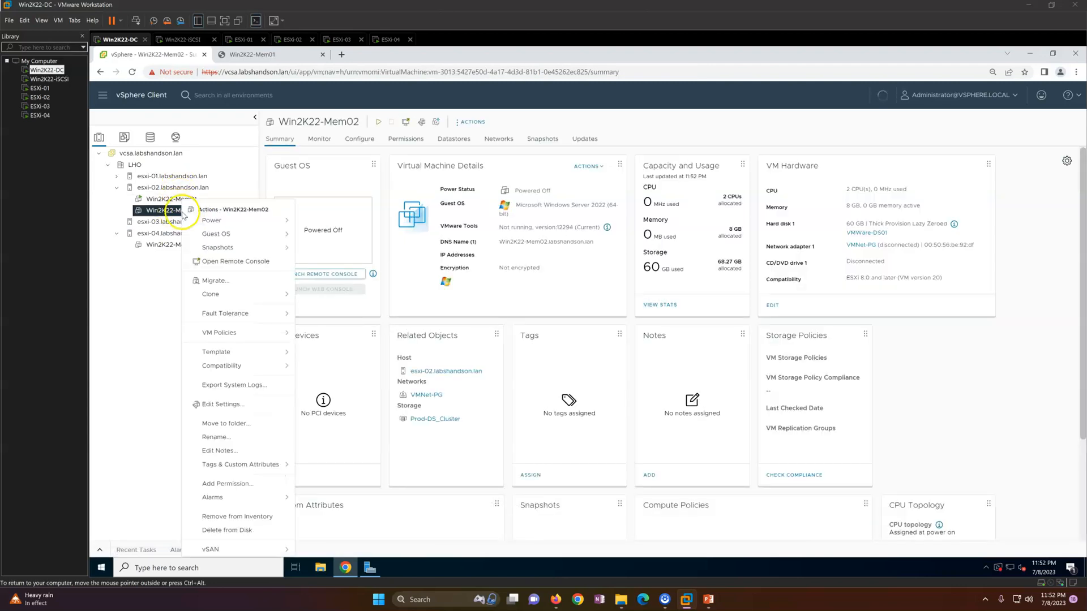
click(230, 293)
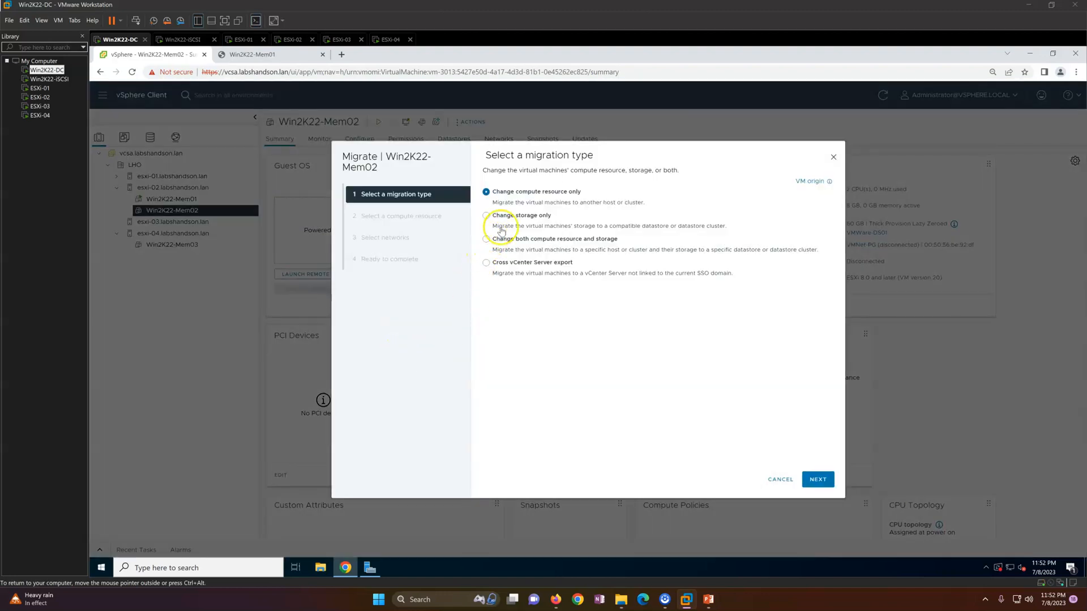
click(811, 478)
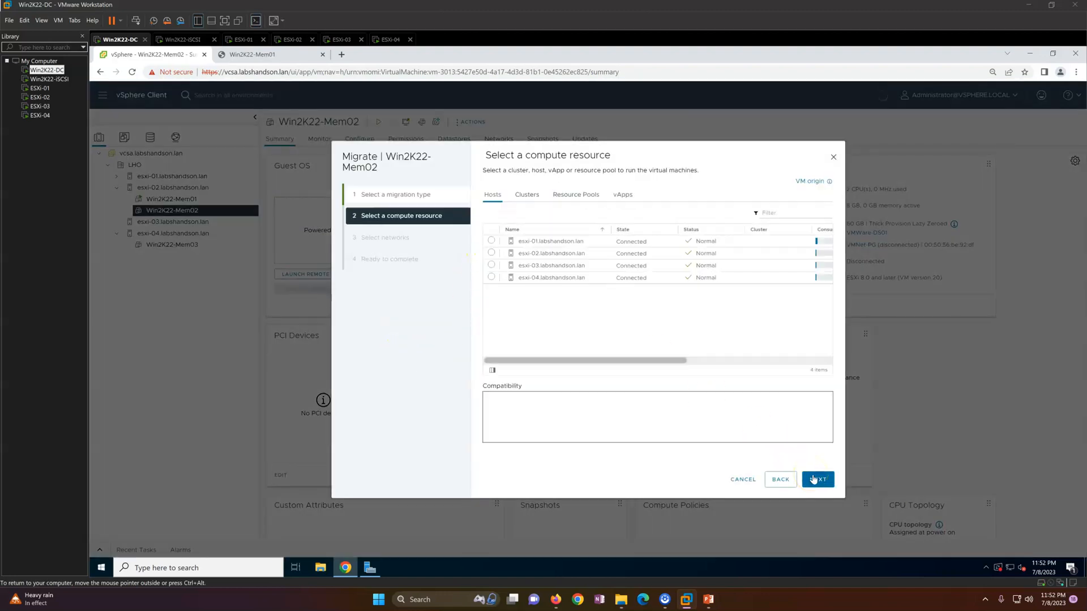
click(491, 265)
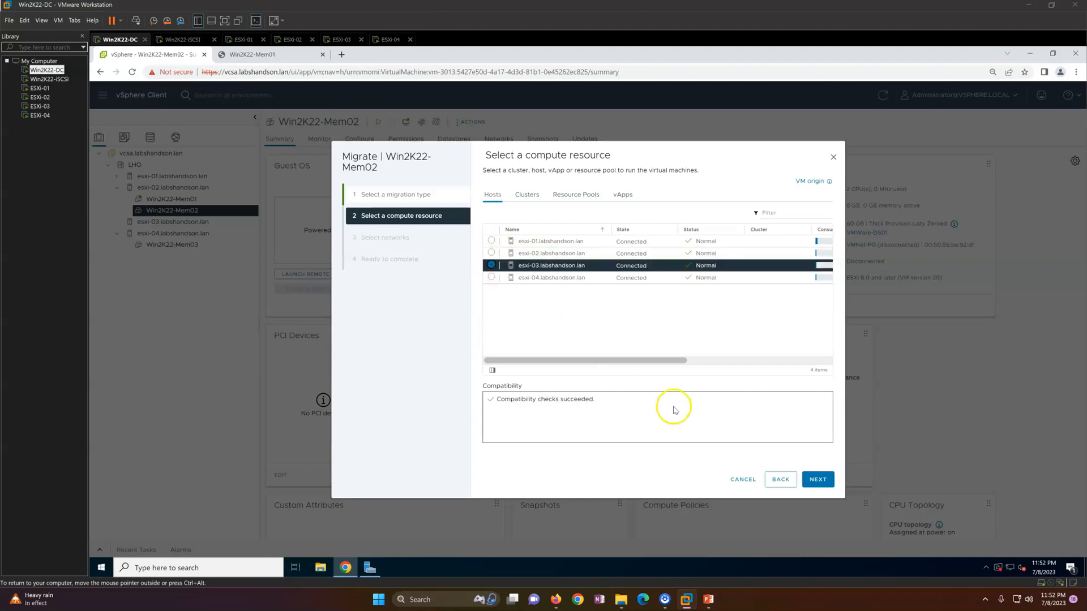
click(823, 483)
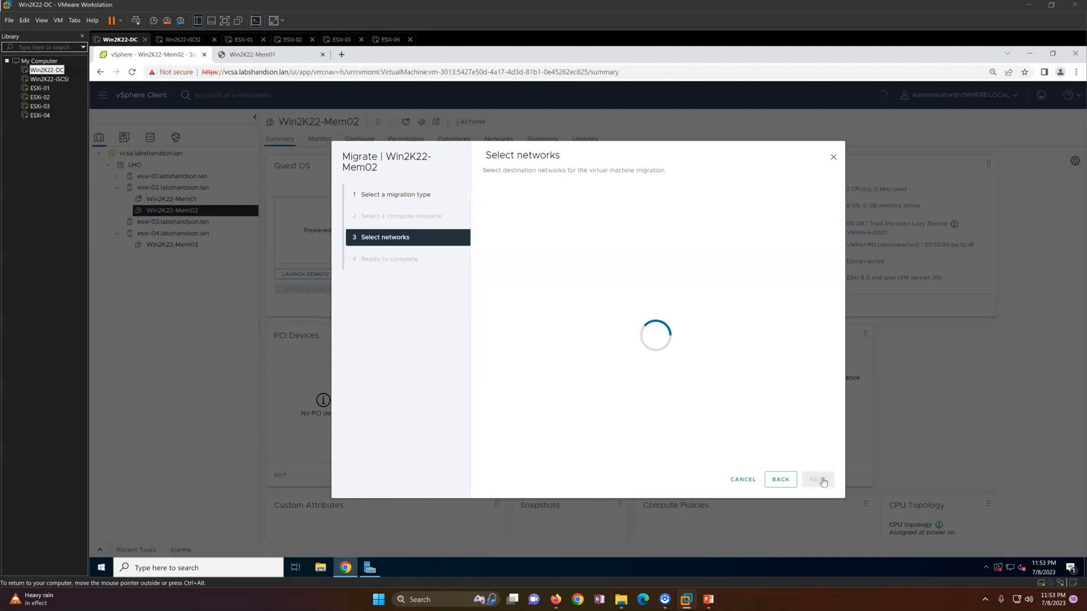
click(823, 481)
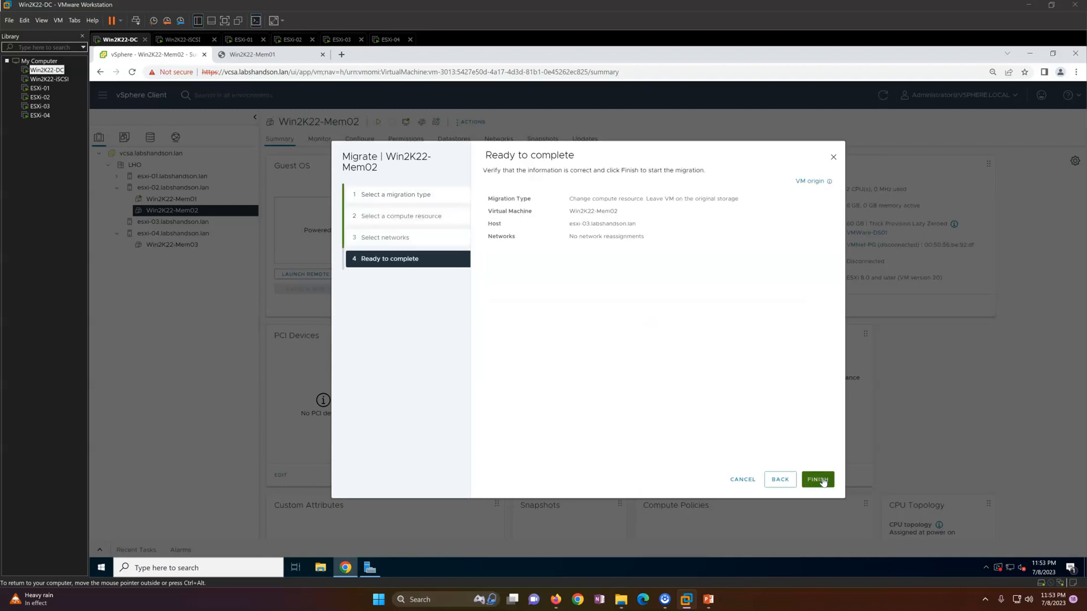
click(817, 480)
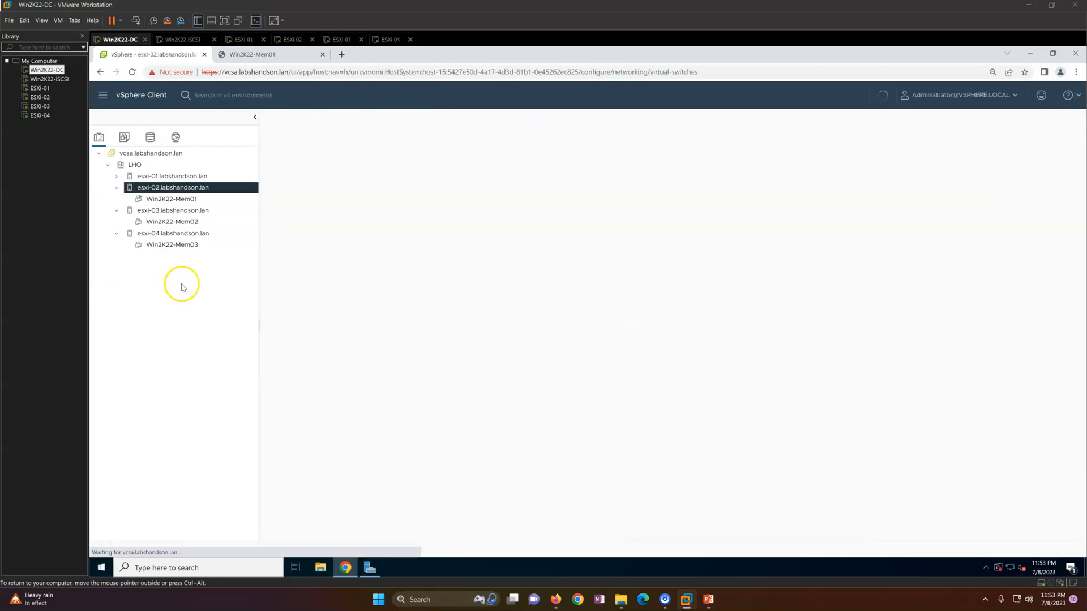
Try to migrate the running Win2K22-Mem01 to host esxi-03 with the compute-resource-only migration type
click(164, 200)
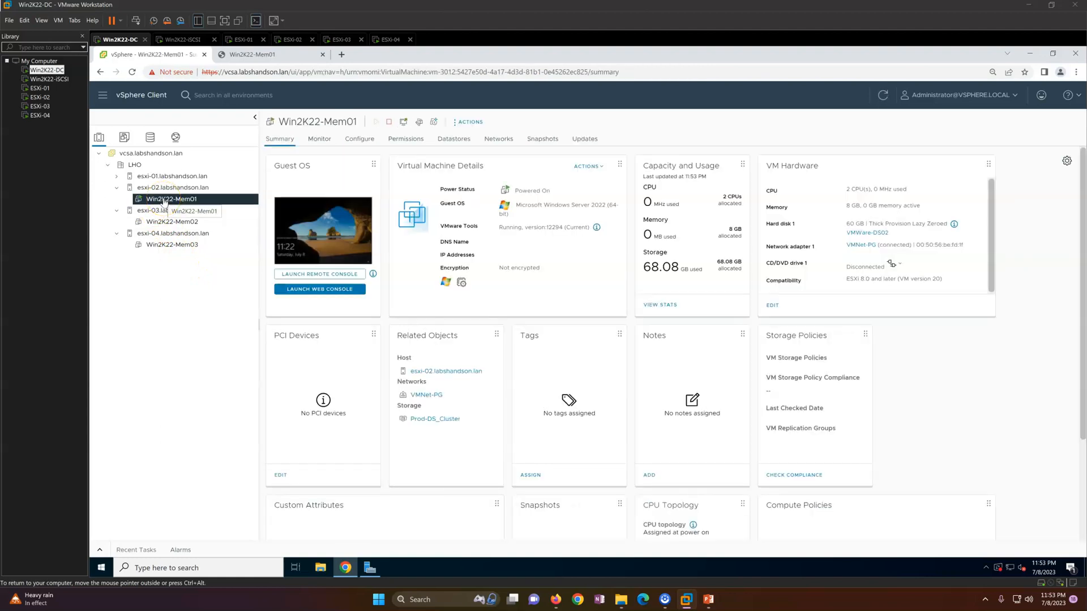
click(173, 221)
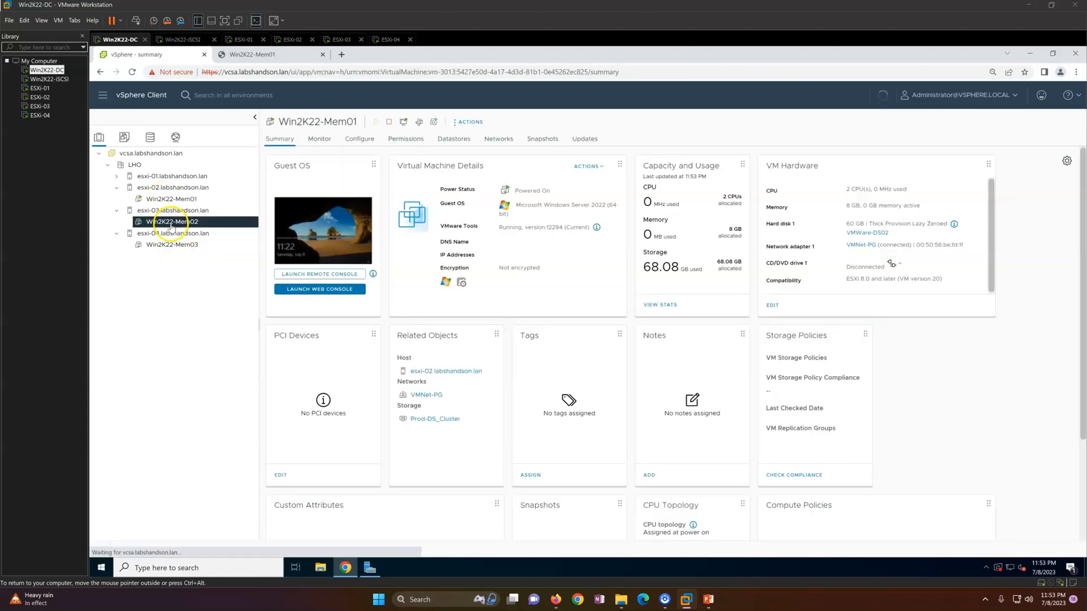
click(178, 202)
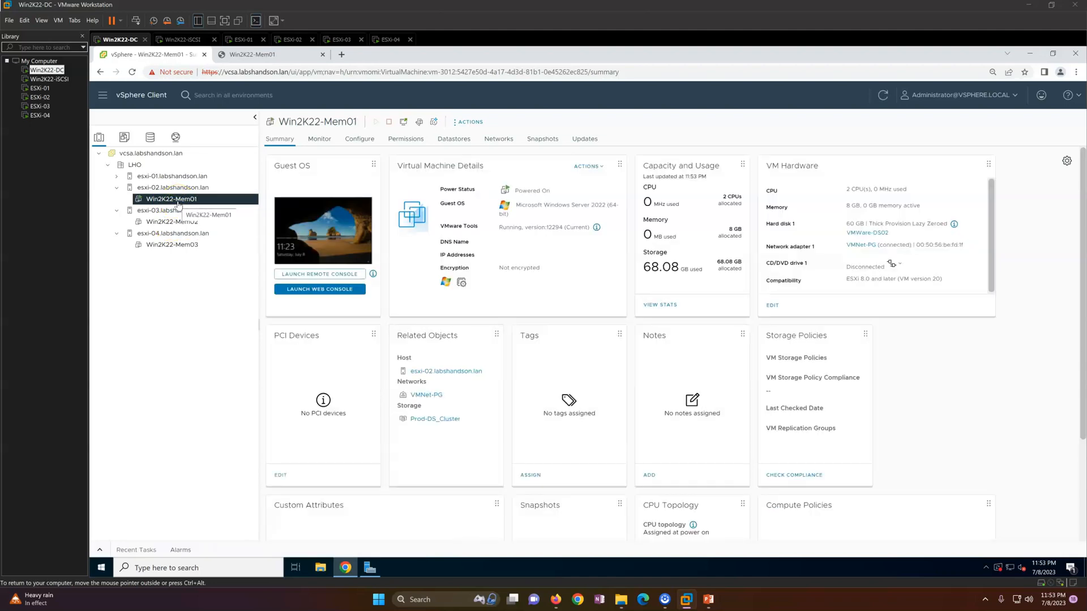
right_click(178, 203)
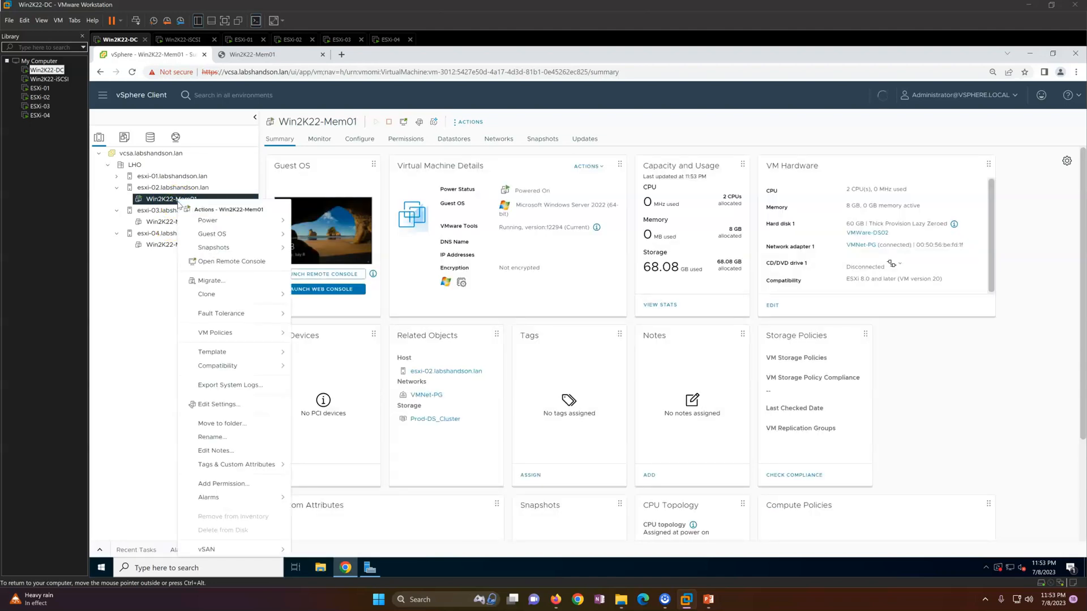
click(219, 281)
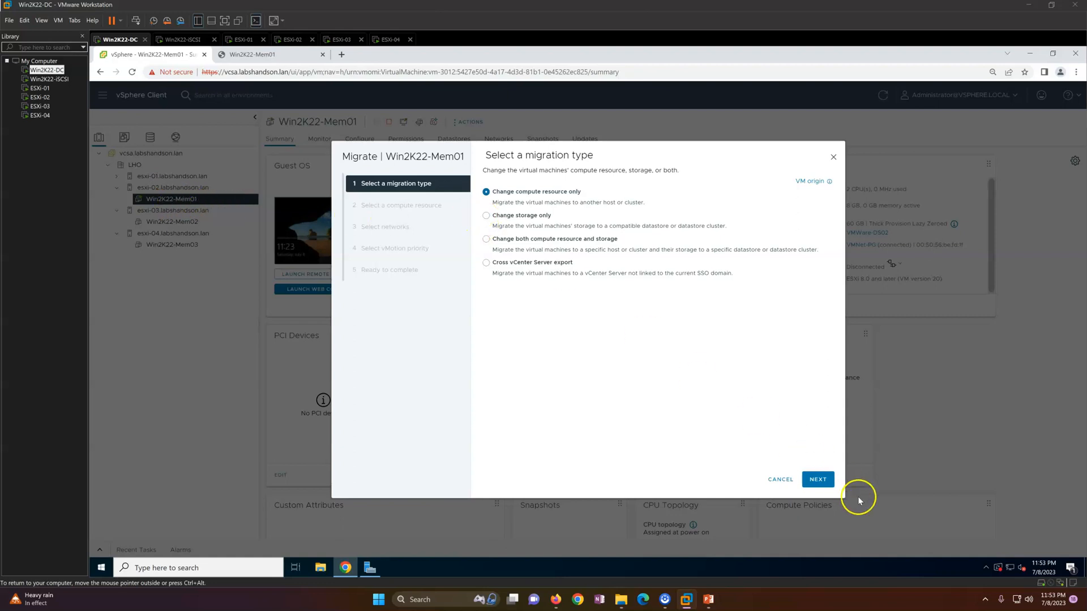
click(818, 480)
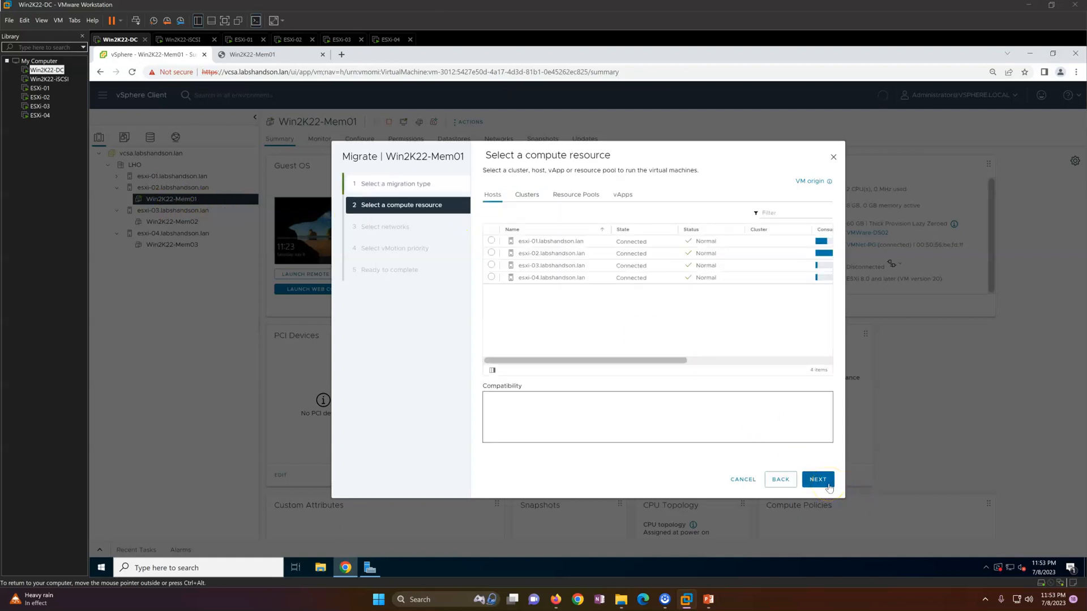
click(491, 265)
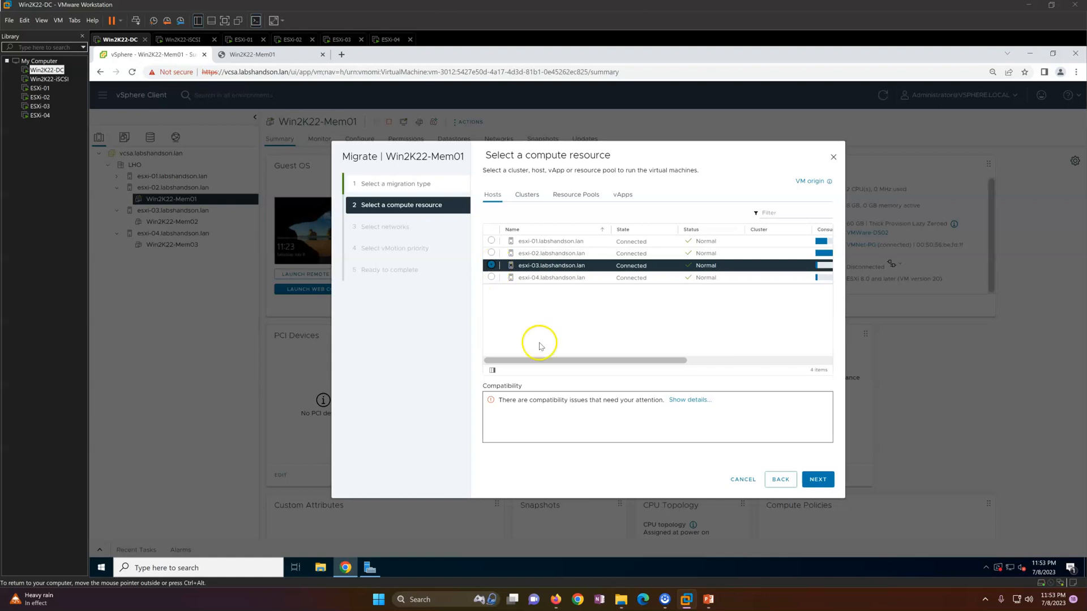
Examine the compatibility issue details for the source and destination hosts, and cancel the Win2K22-Mem01 migration
click(691, 400)
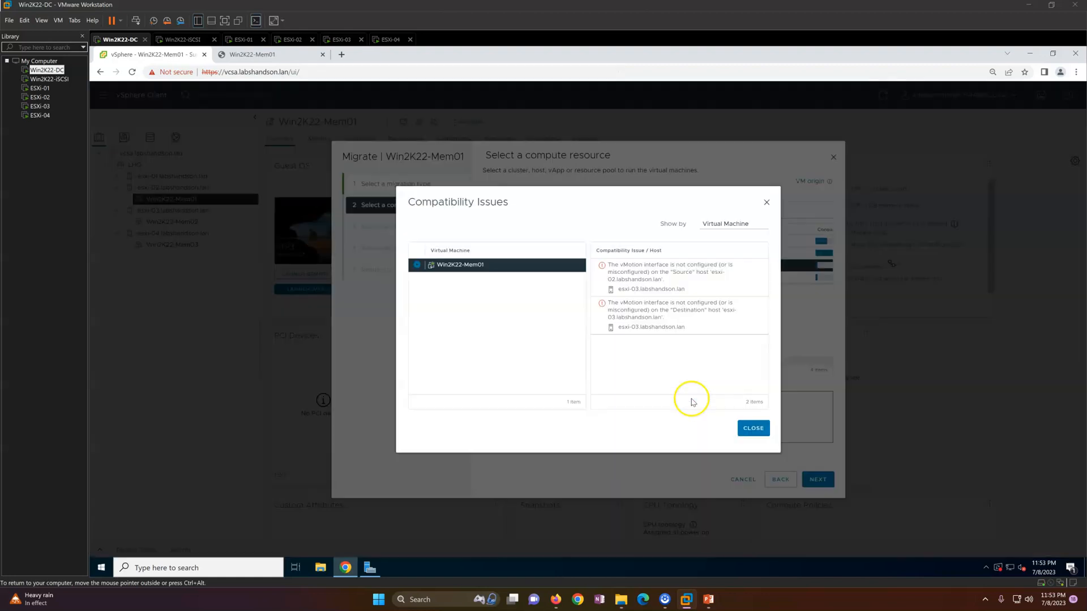
drag(607, 267, 733, 275)
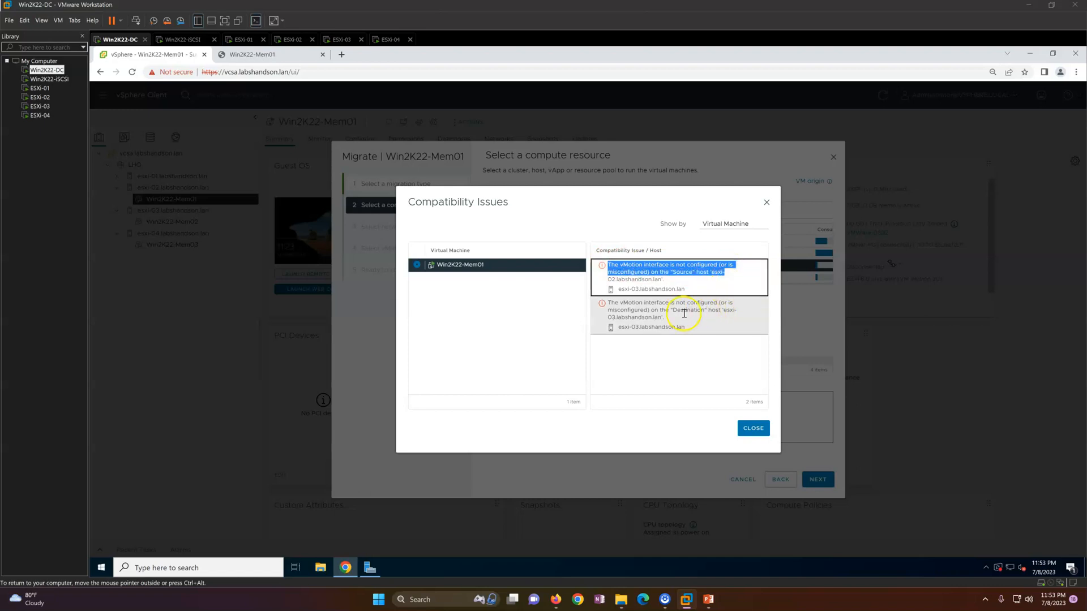
drag(613, 315, 709, 321)
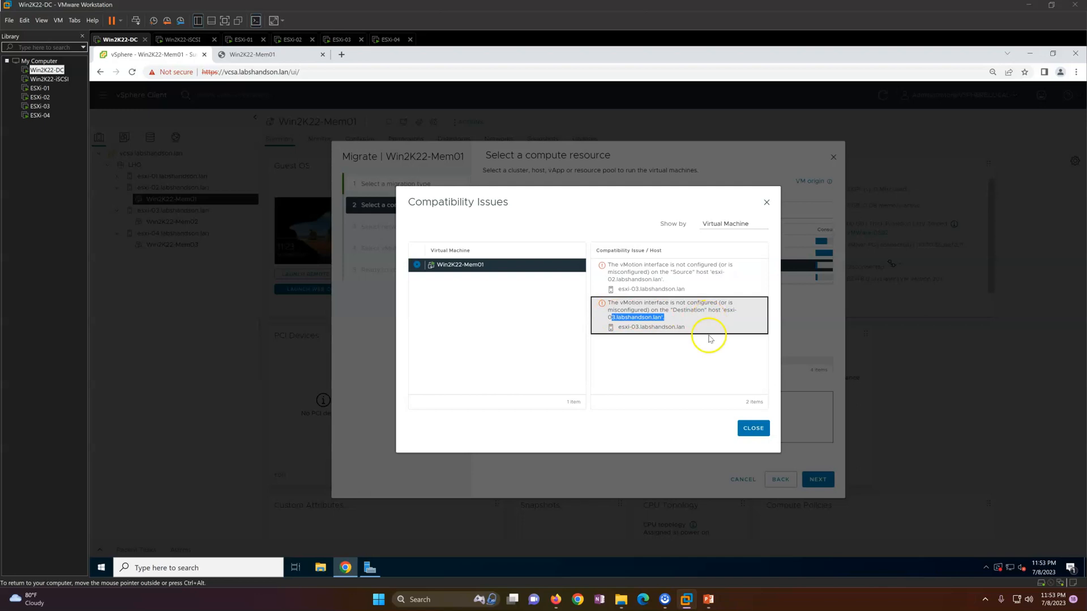
click(711, 338)
click(750, 431)
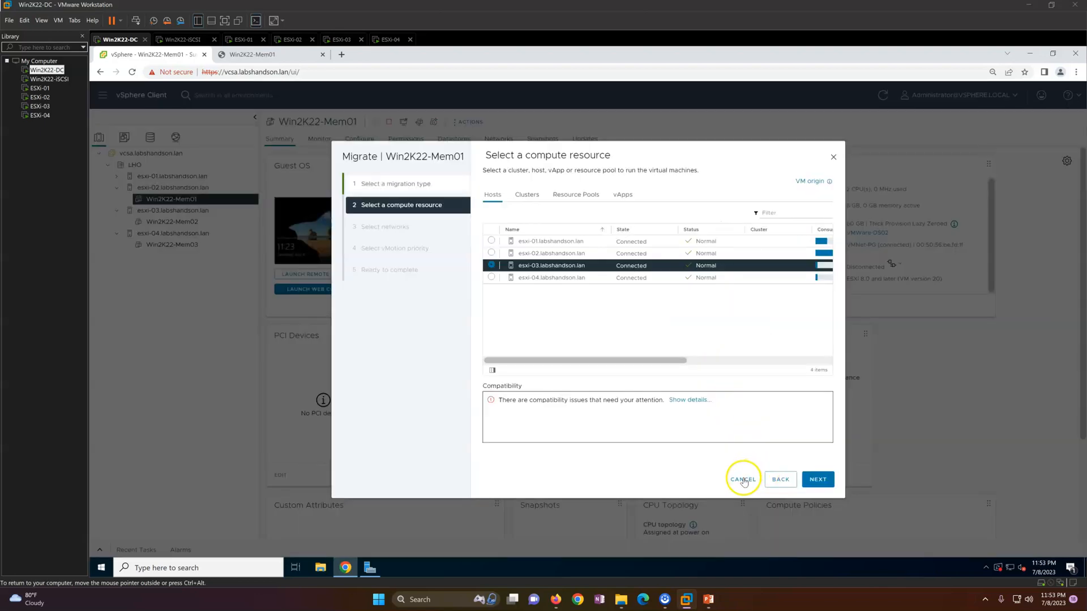
click(743, 480)
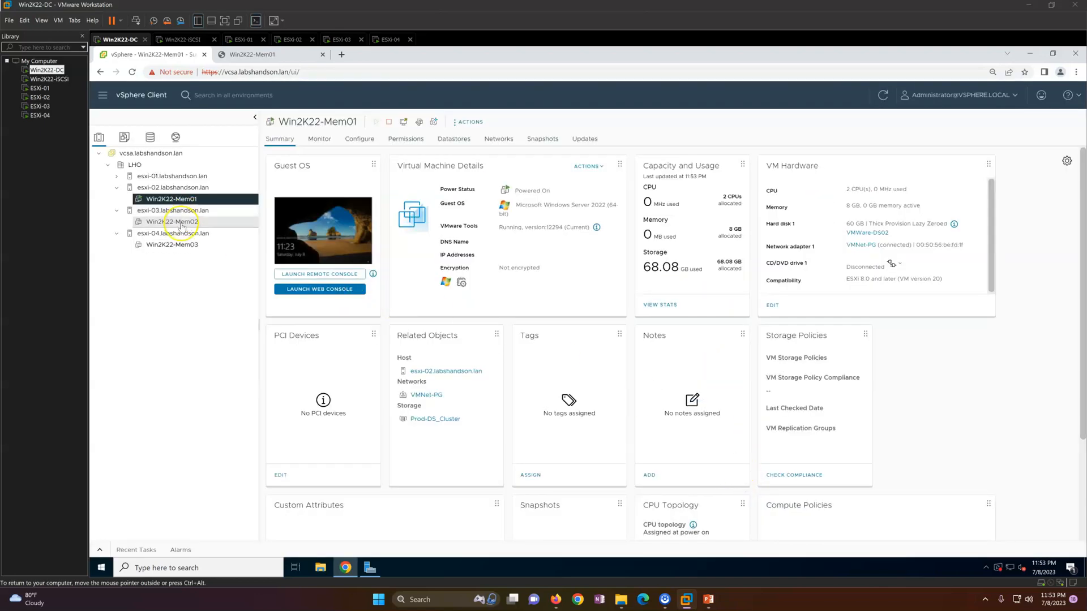
Begin adding a VMkernel network adapter on host esxi-02, attached to vMotion-PG with the vMotion service enabled
click(190, 189)
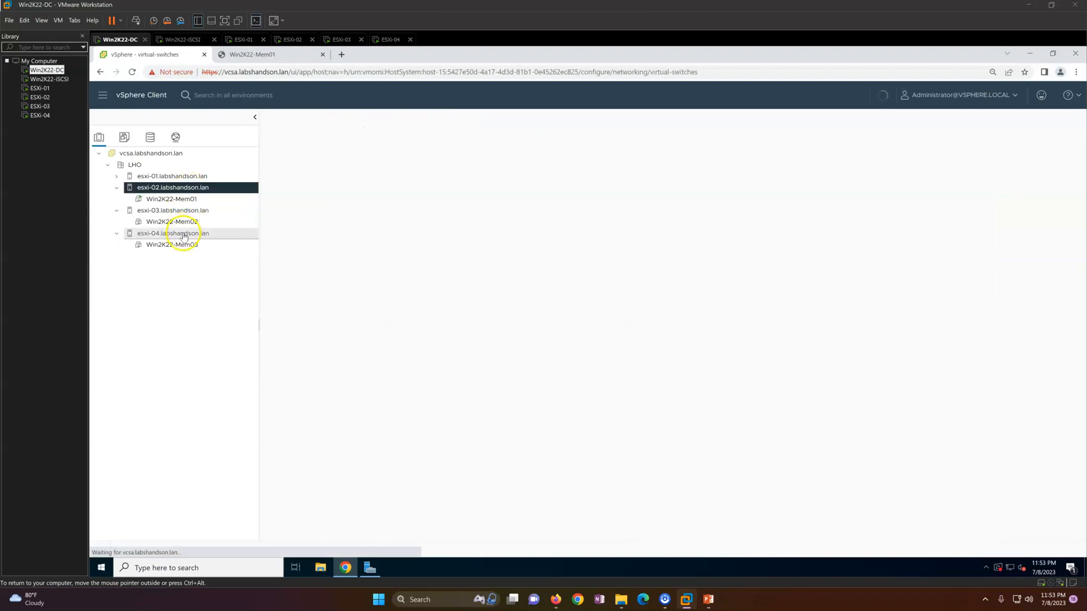
click(187, 233)
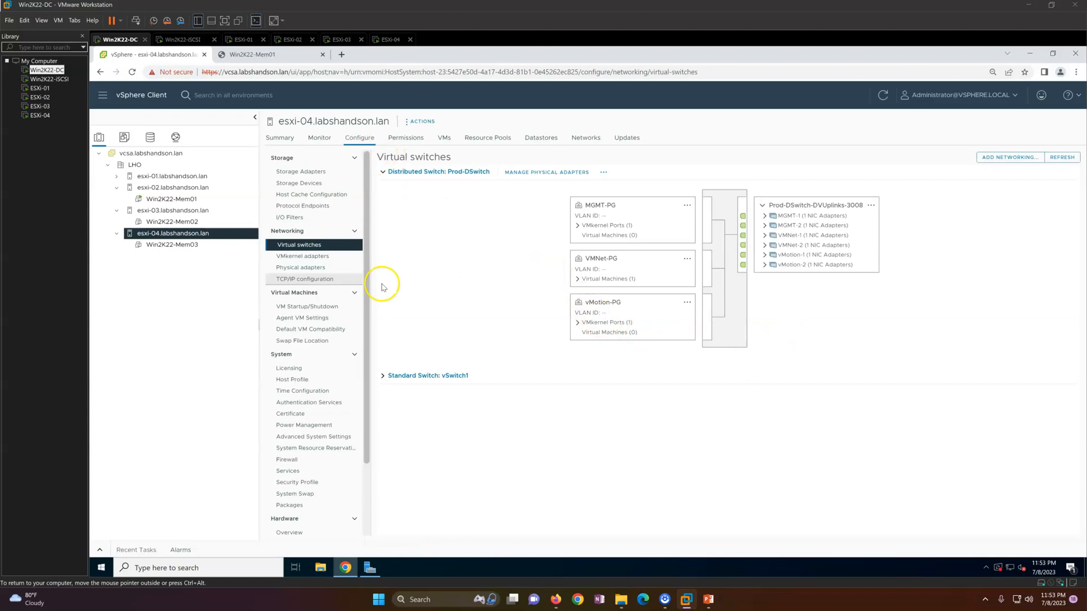
click(171, 191)
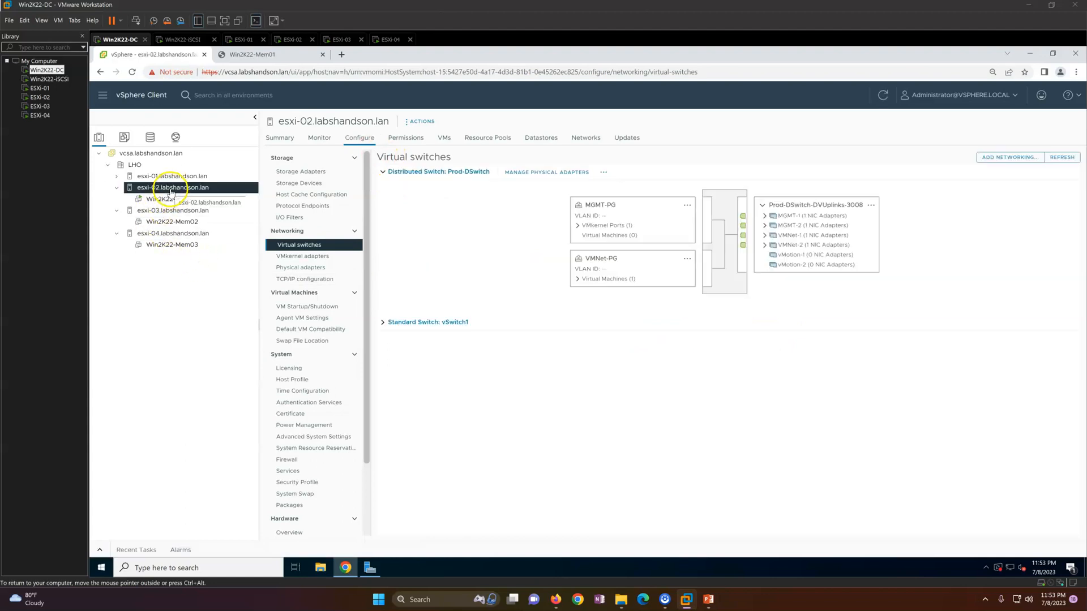
click(1003, 159)
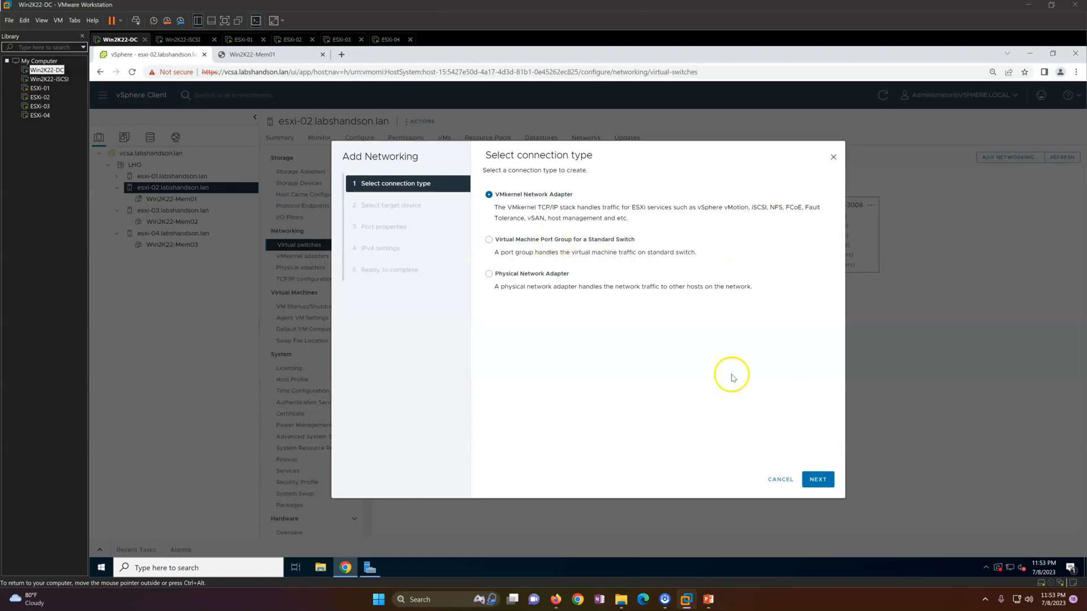
click(817, 480)
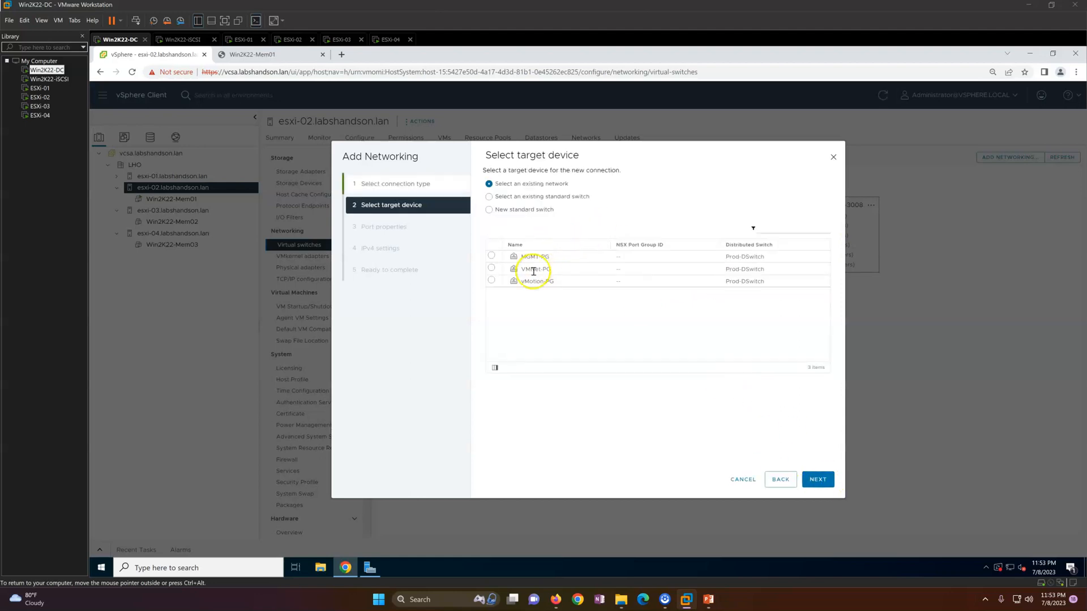
click(491, 281)
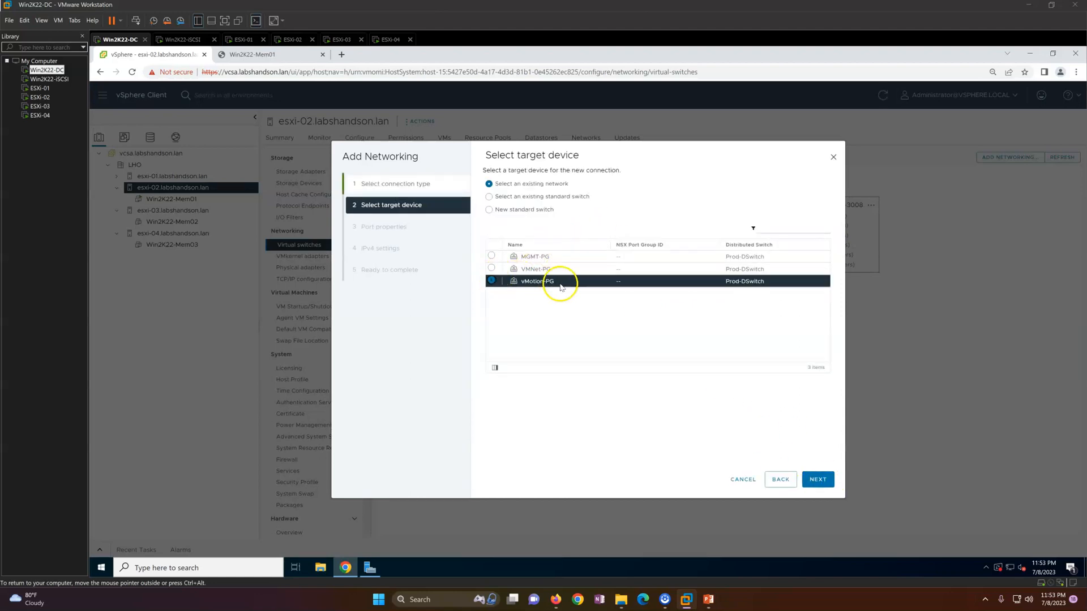
click(816, 480)
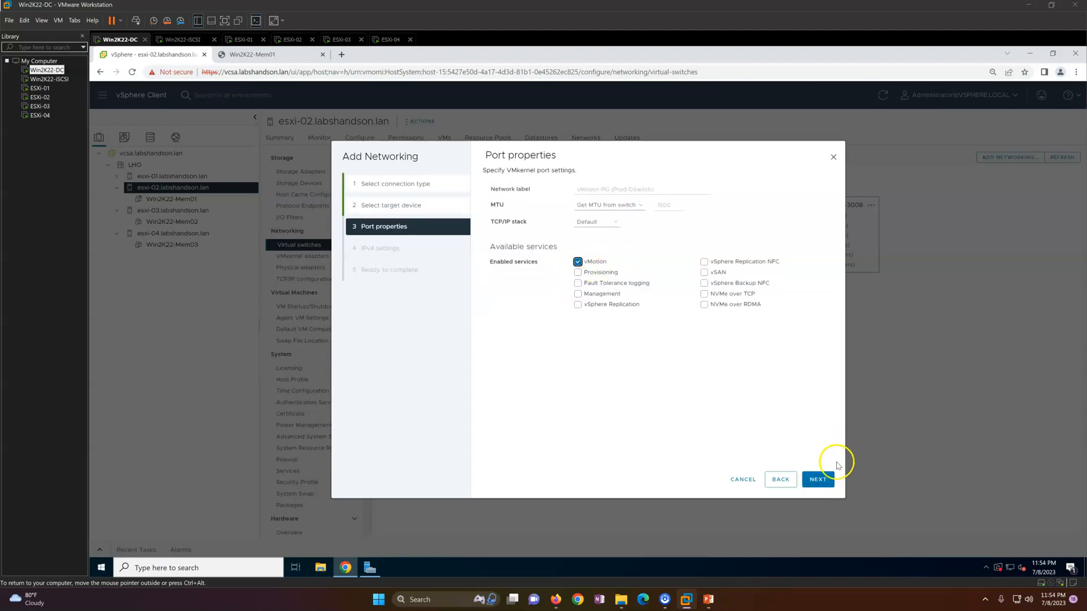
click(818, 480)
Give the esxi-02 VMkernel adapter the static IPv4 address 20.20.20.112 with subnet mask 255.255.255.0, and create it
click(513, 202)
click(617, 226)
click(634, 247)
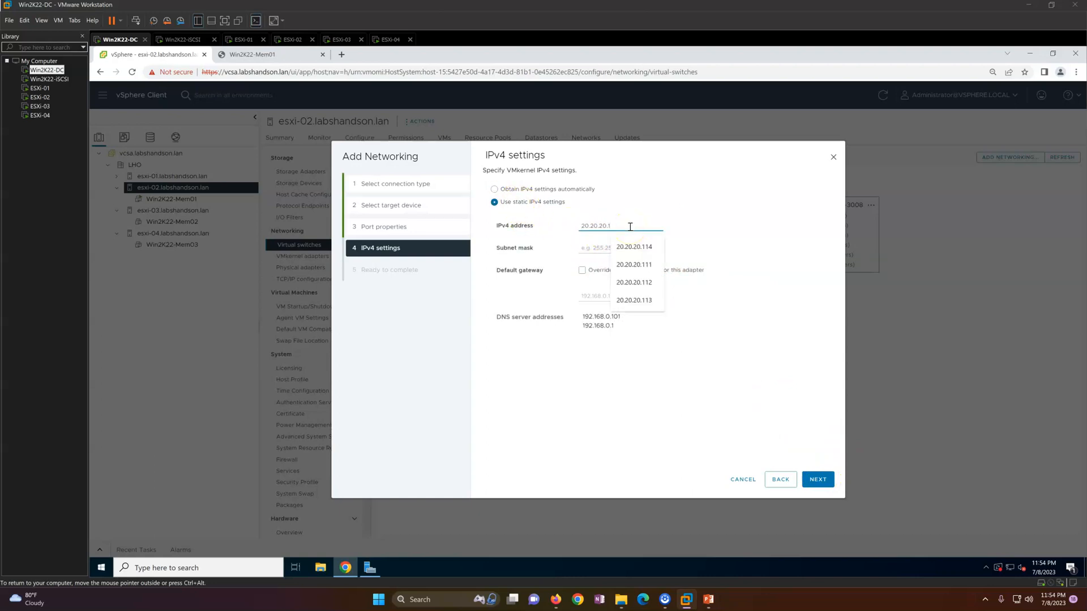
text(2)
click(619, 253)
click(643, 270)
click(816, 480)
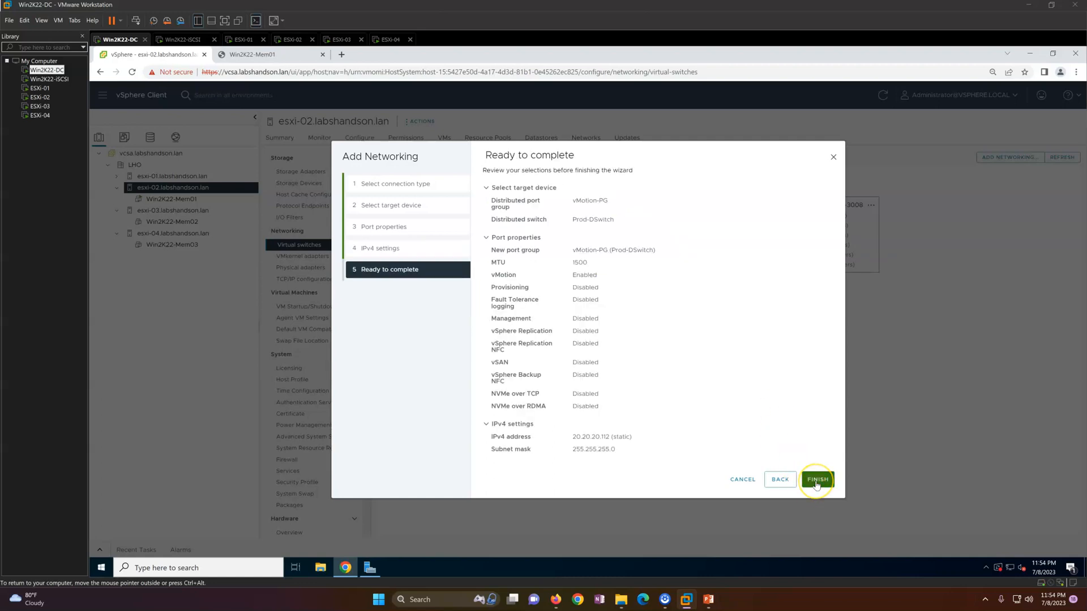
click(816, 480)
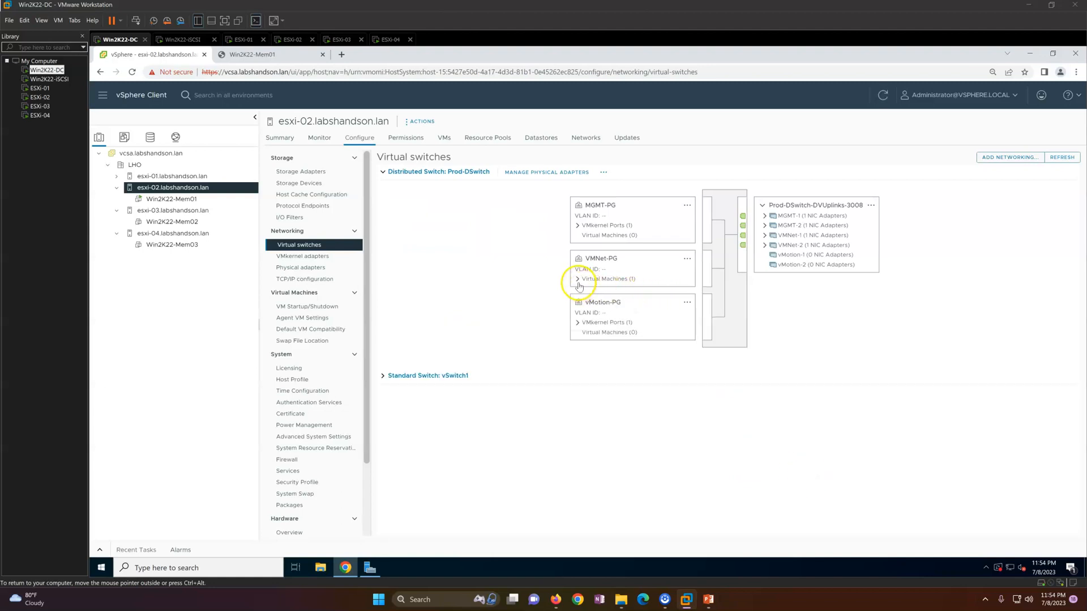
On esxi-02, assign vmnic4 to uplink vMotion-1 and vmnic5 to vMotion-2 on Prod-DSwitch, and expand vMotion-PG's VMkernel ports
click(604, 306)
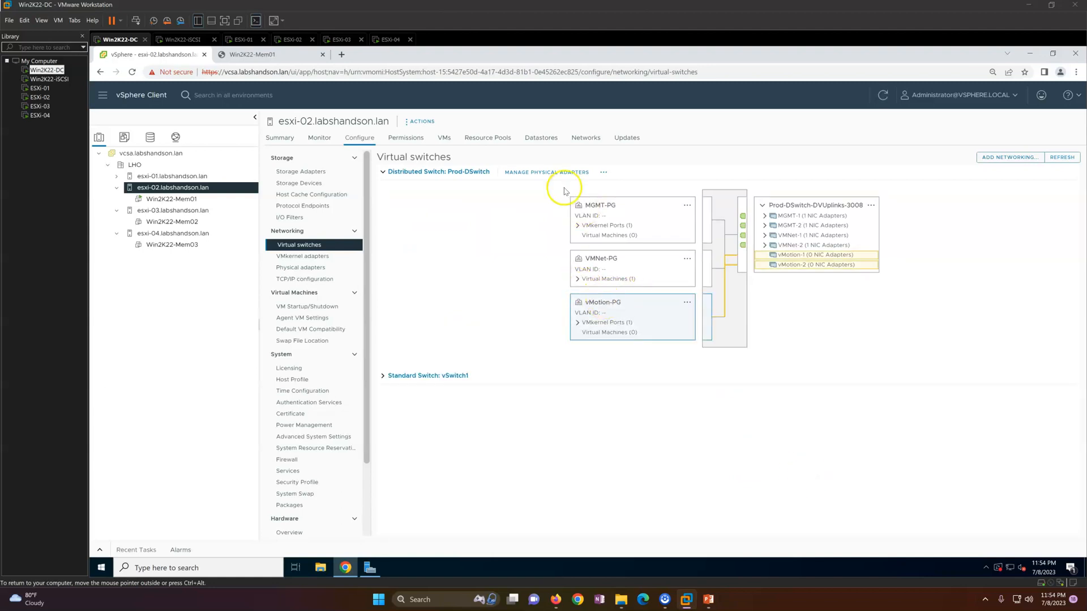
click(554, 173)
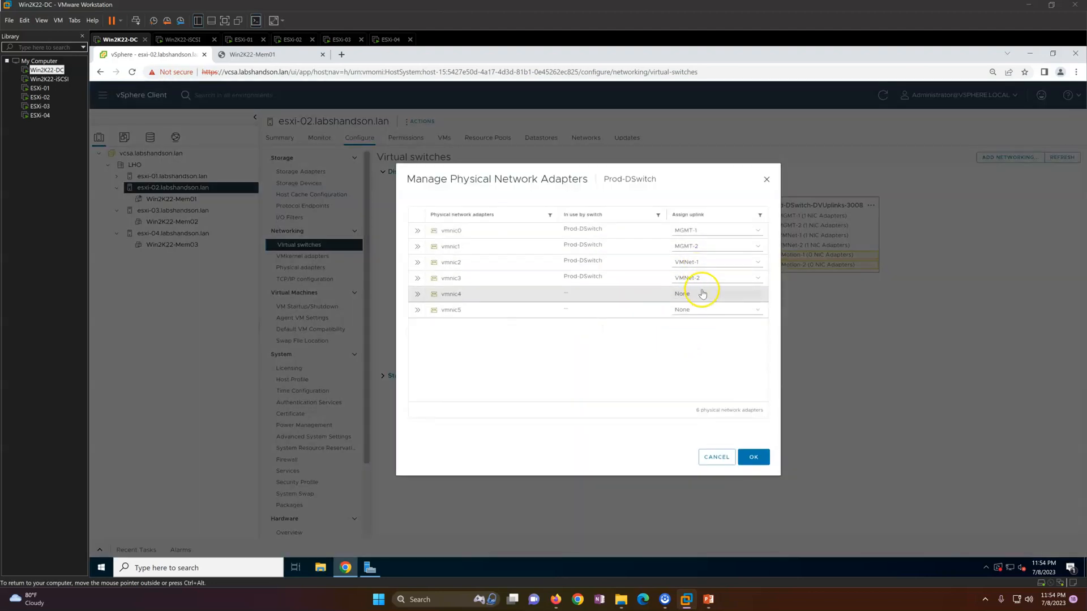
click(700, 294)
click(689, 340)
click(700, 309)
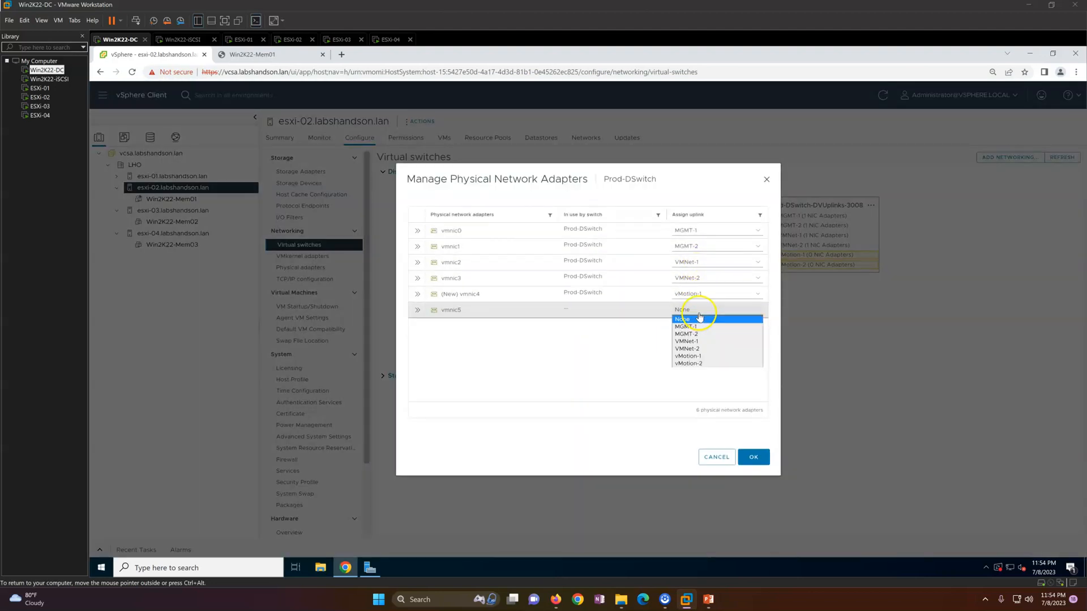
click(702, 364)
click(753, 456)
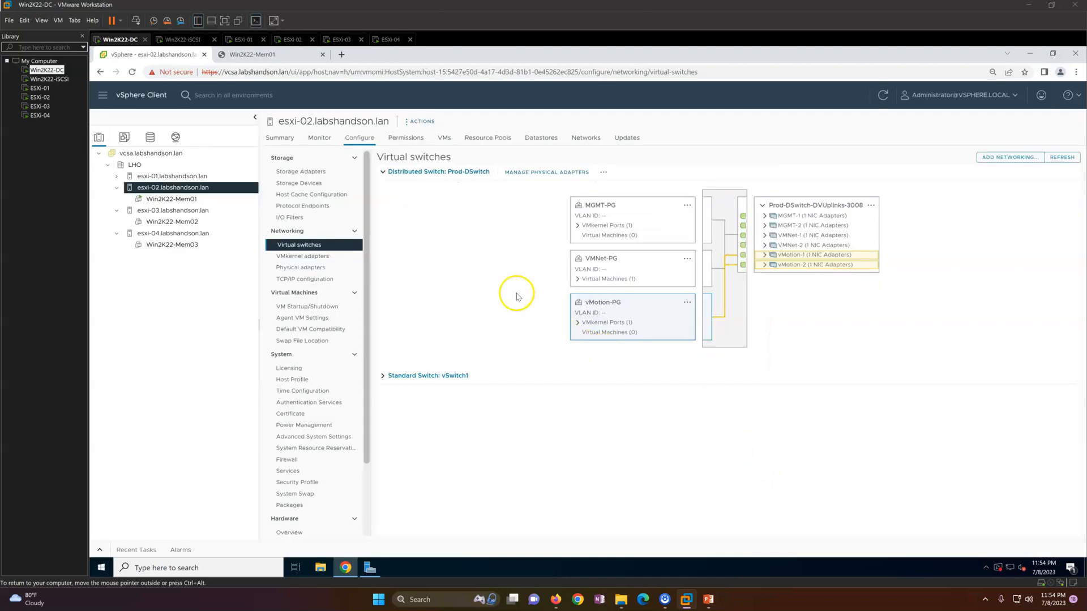
click(578, 323)
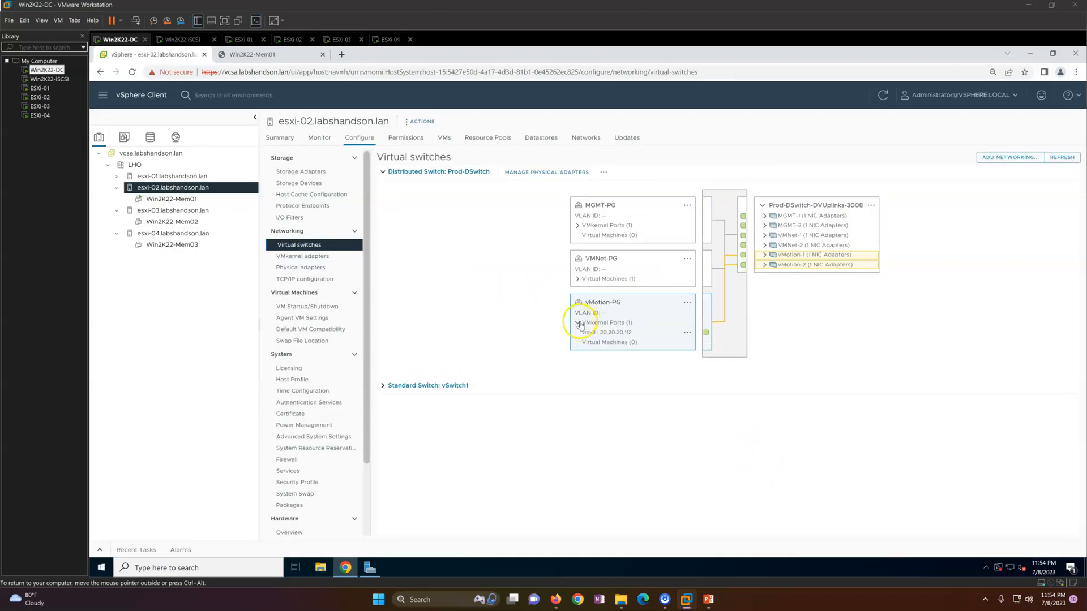
Show the recent tasks and start a compute-resource-only migration of the running Win2K22-Mem01 with esxi-04 as the destination
click(100, 552)
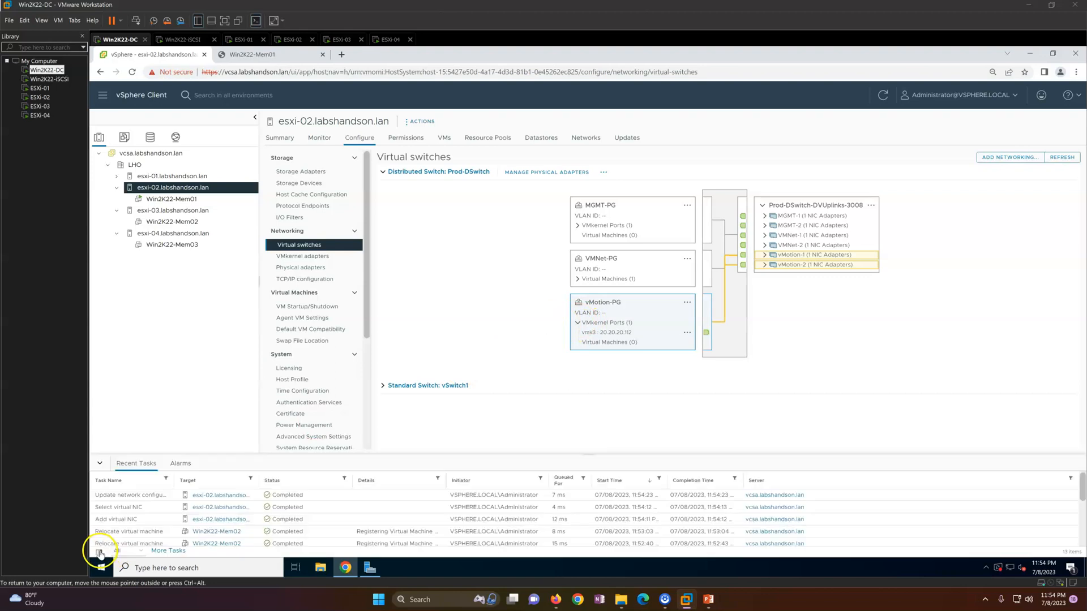
click(183, 201)
right_click(183, 201)
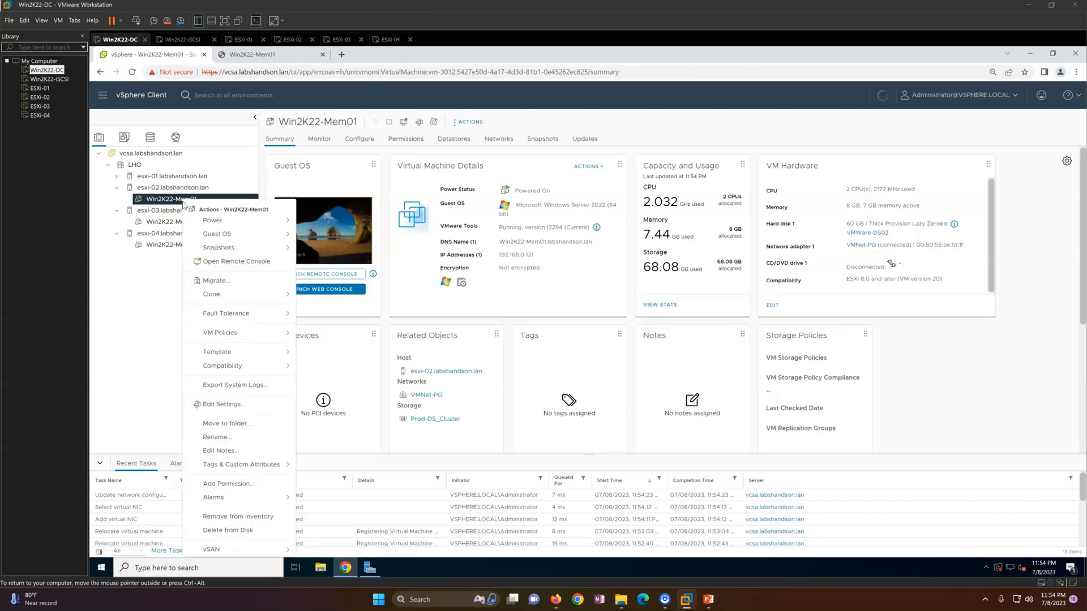
click(225, 278)
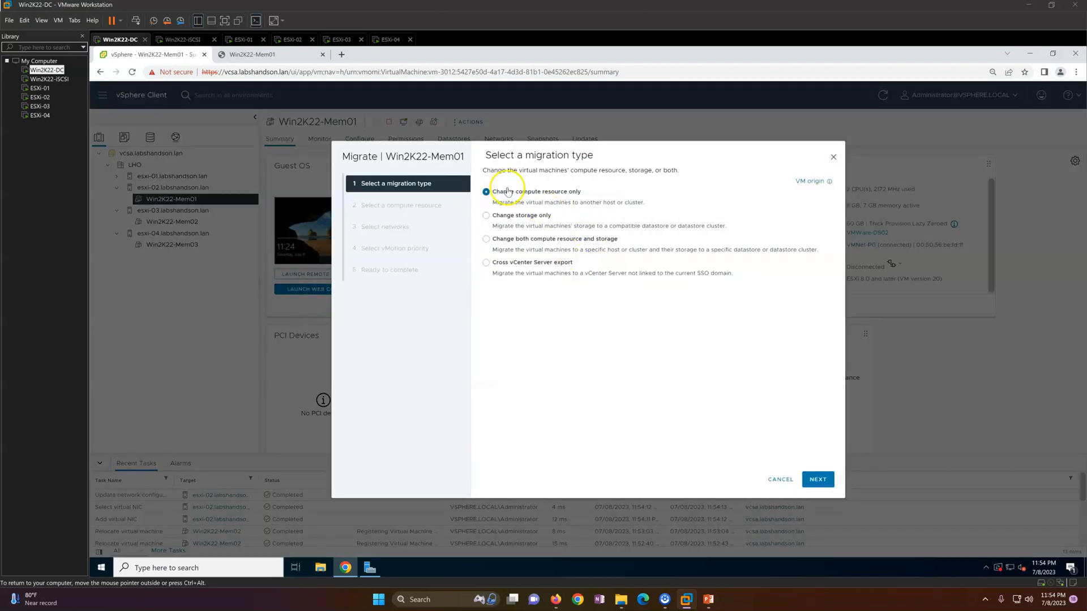
click(817, 480)
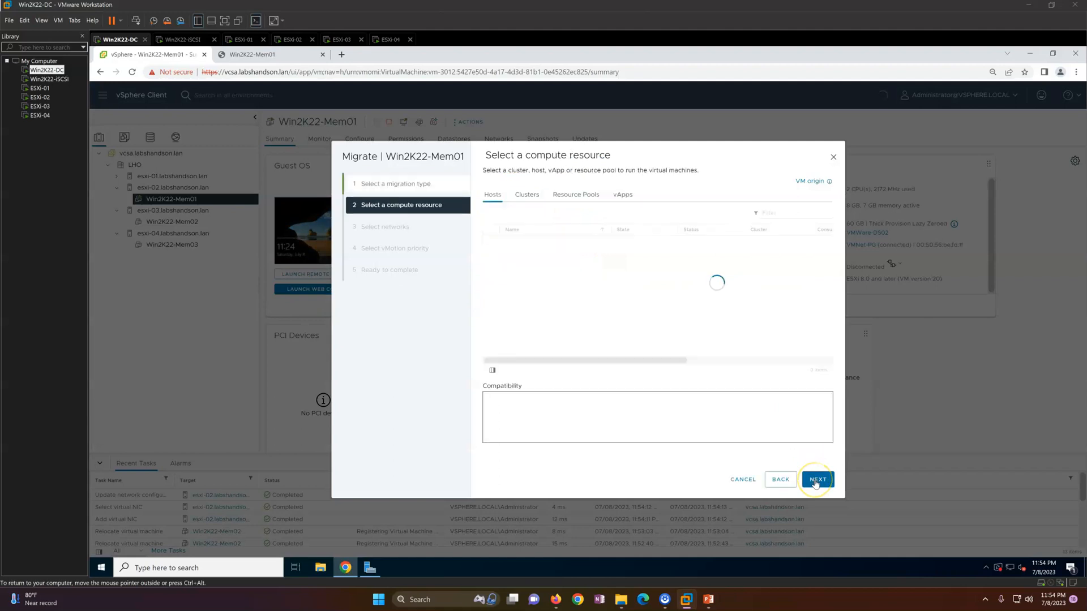
click(491, 278)
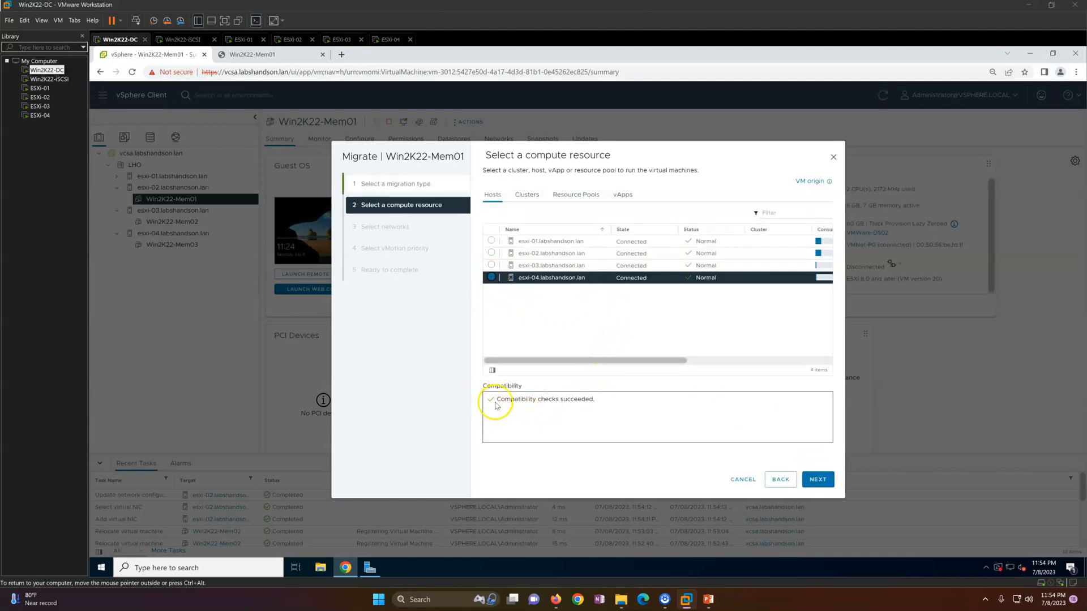
drag(495, 405, 599, 402)
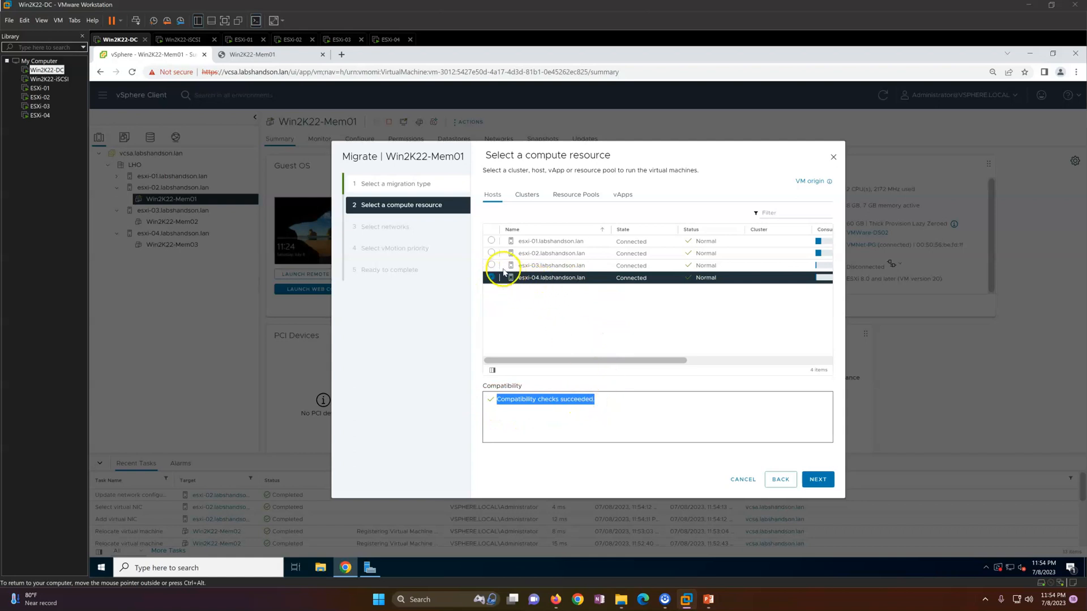
Check the compatibility of hosts esxi-03 and esxi-01 as destinations for the Win2K22-Mem01 migration
click(492, 265)
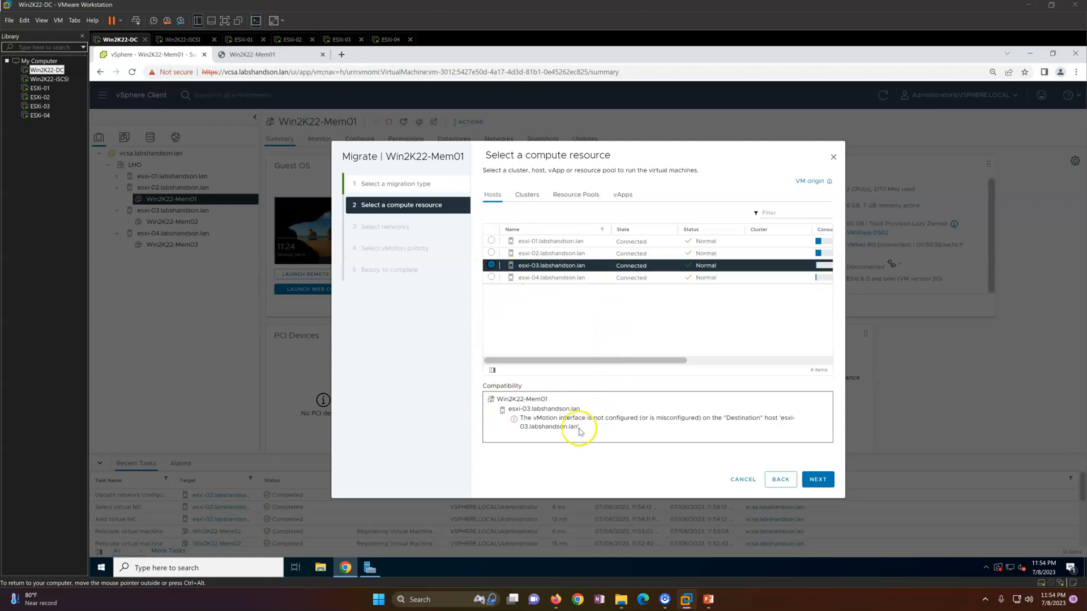
drag(526, 419, 776, 425)
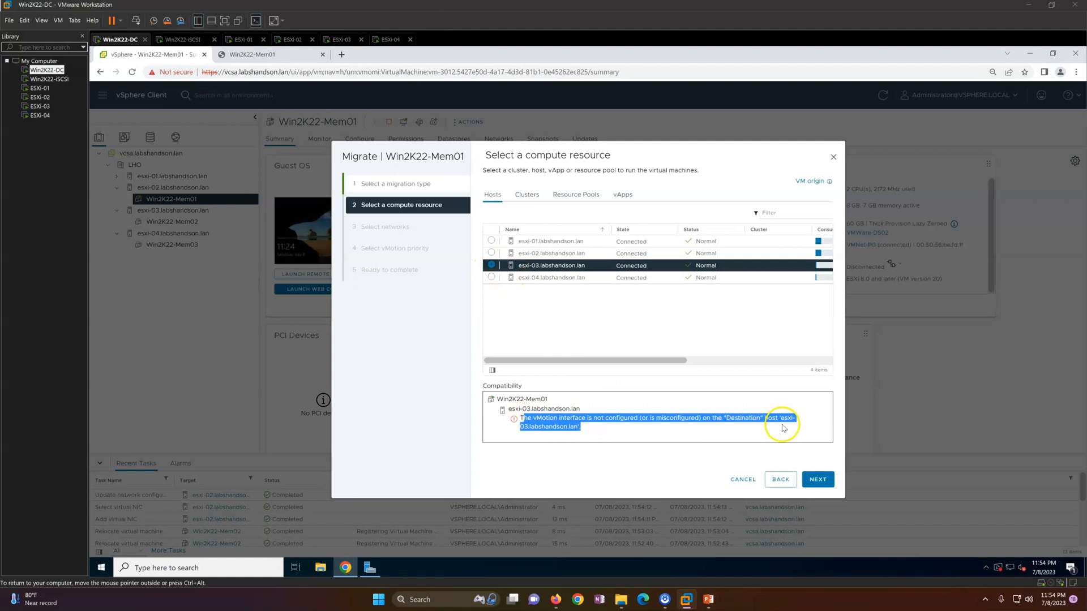
click(492, 276)
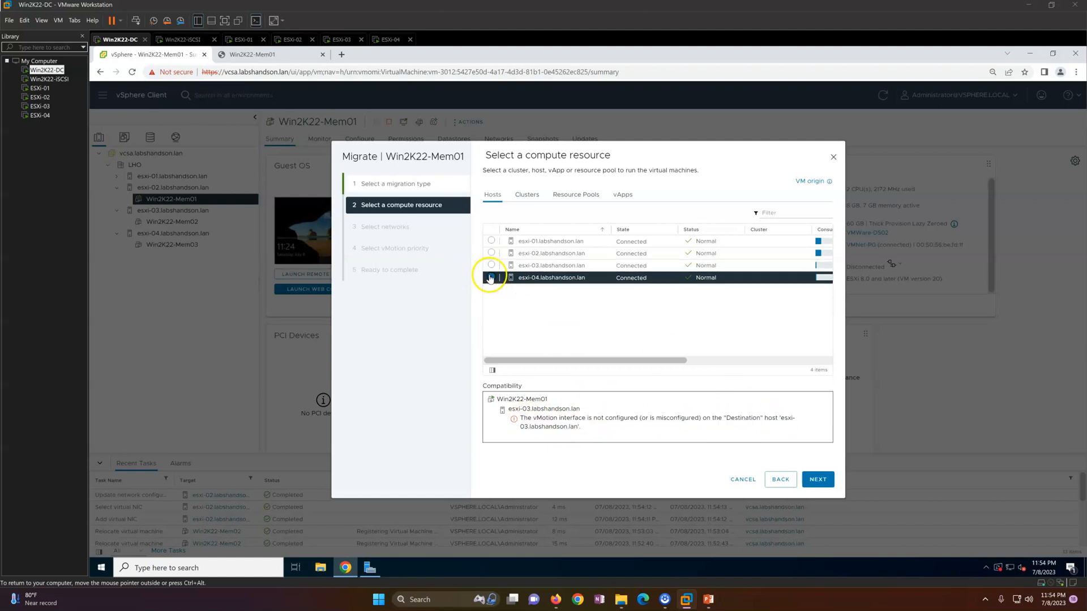
click(491, 244)
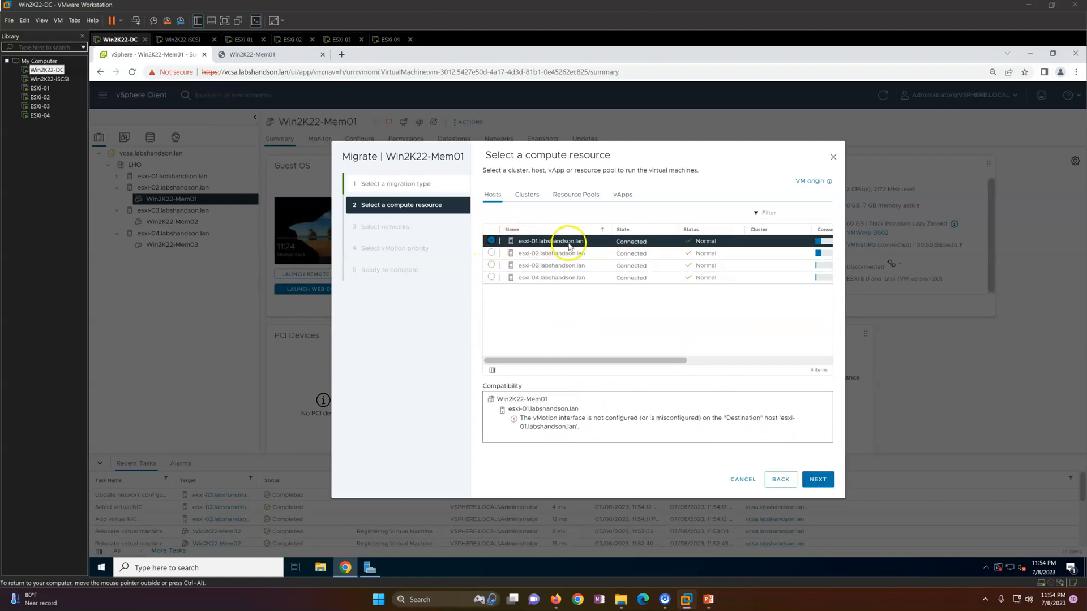
Migrate Win2K22-Mem01 to host esxi-04, keeping VMNet-PG as the destination network and high vMotion priority
click(492, 276)
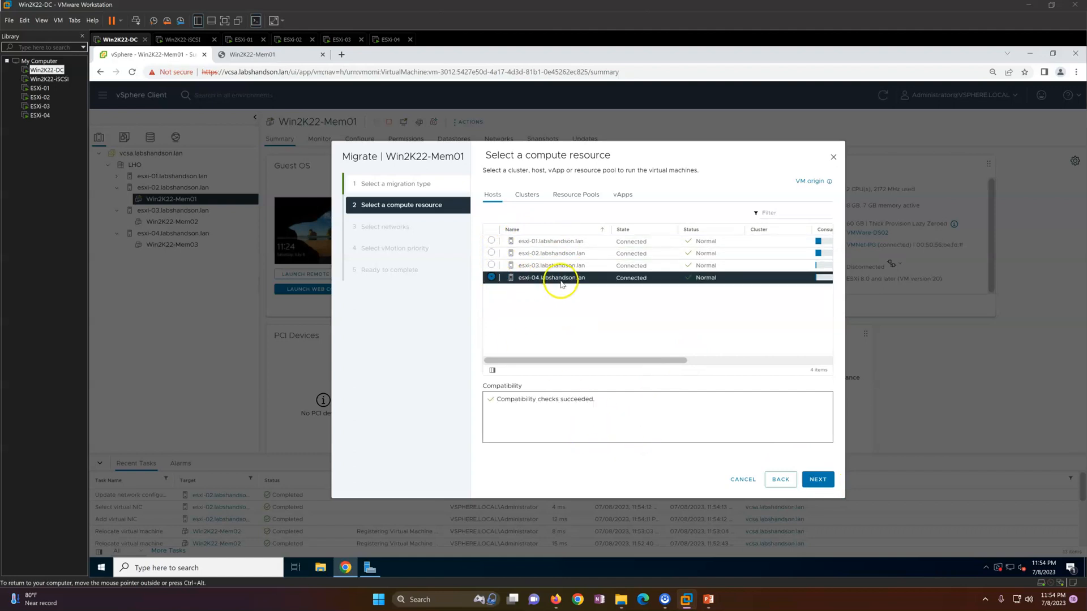
click(814, 486)
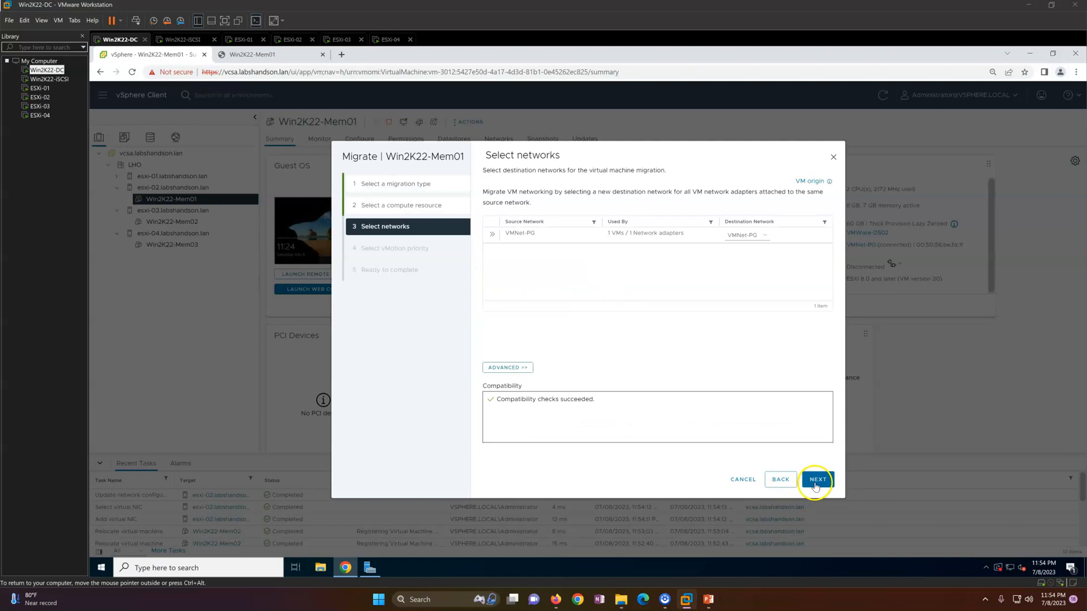
click(817, 480)
click(817, 480)
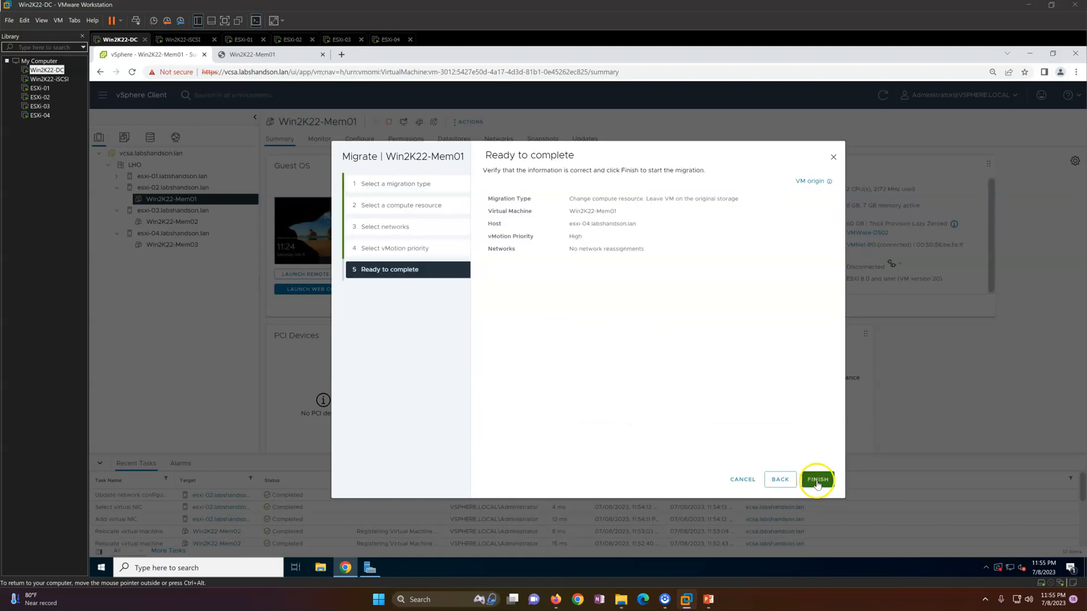
click(817, 480)
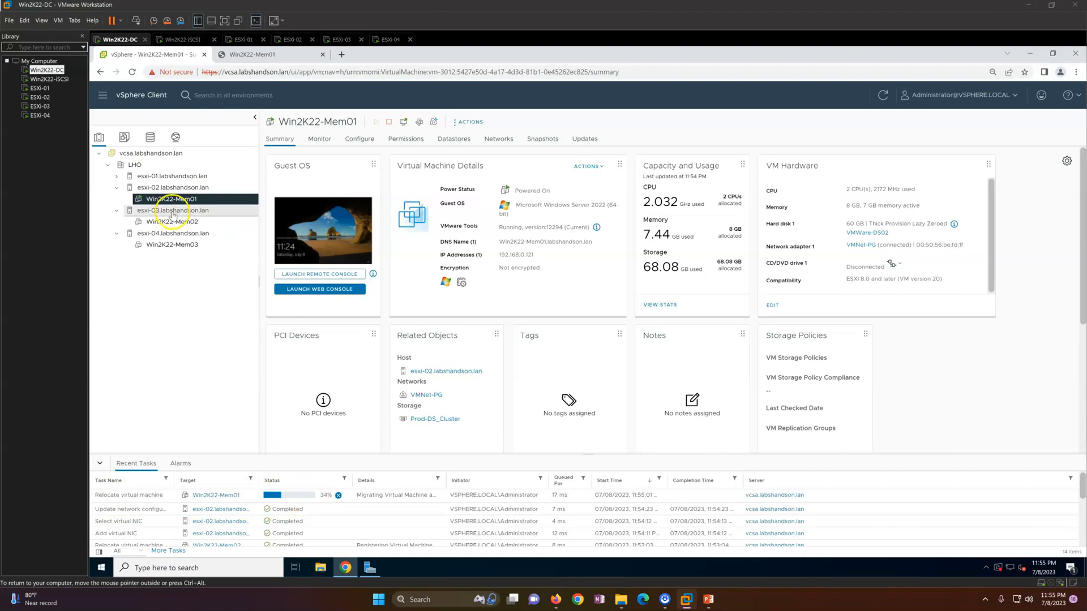
On esxi-01, start adding a VMkernel network adapter on the existing vMotion-PG network with the vMotion service enabled
click(182, 177)
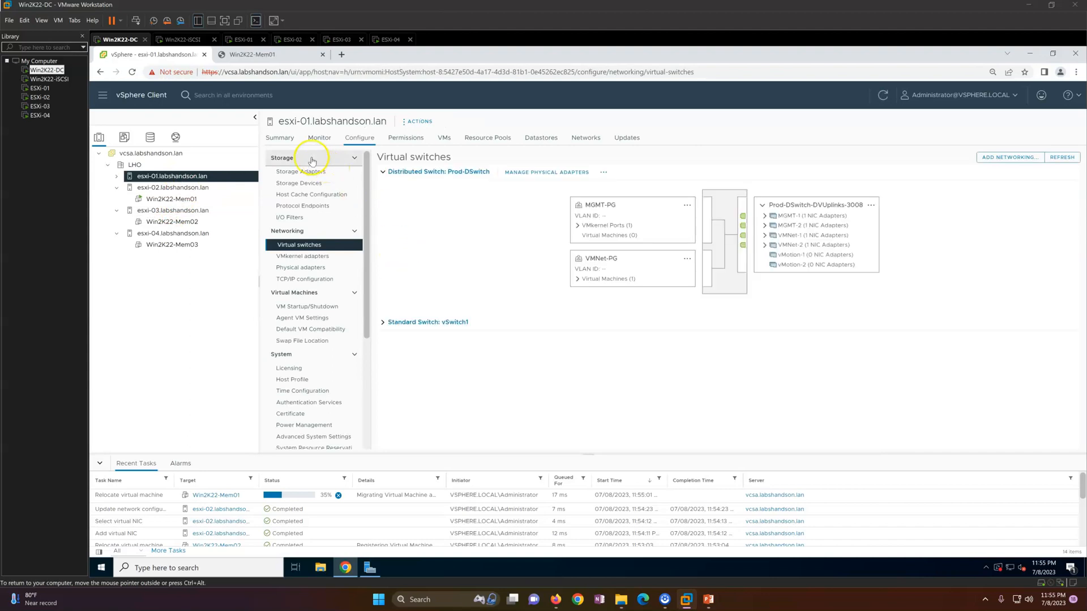
click(1001, 164)
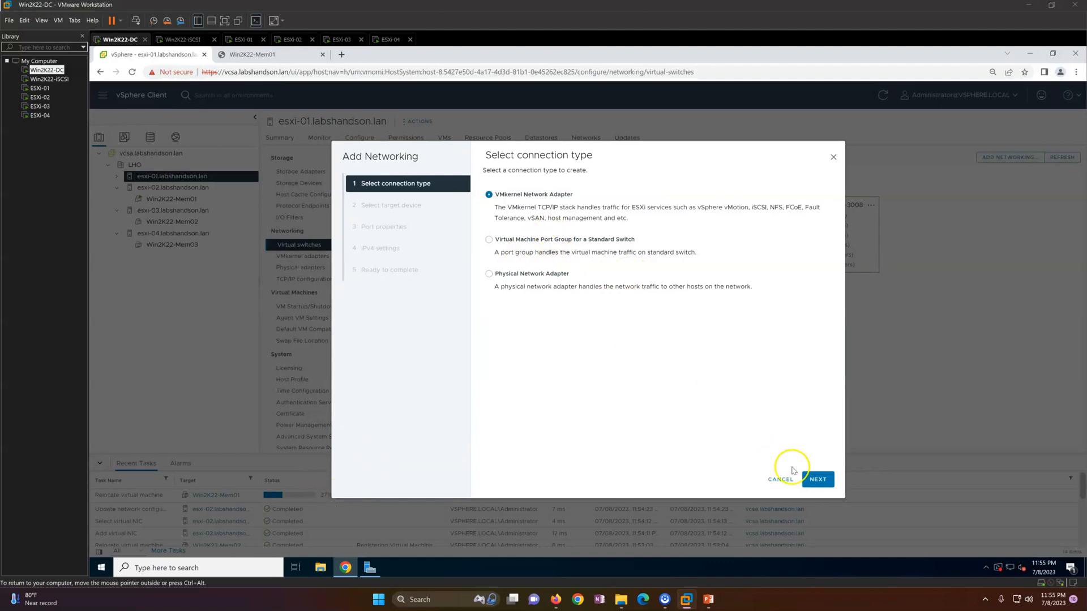
click(820, 479)
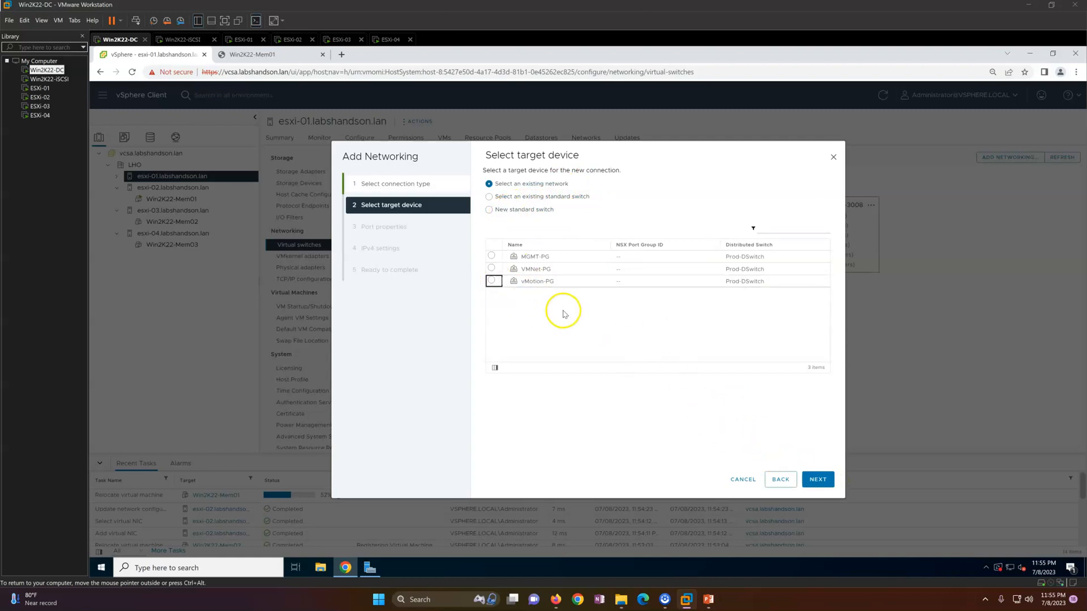
click(491, 281)
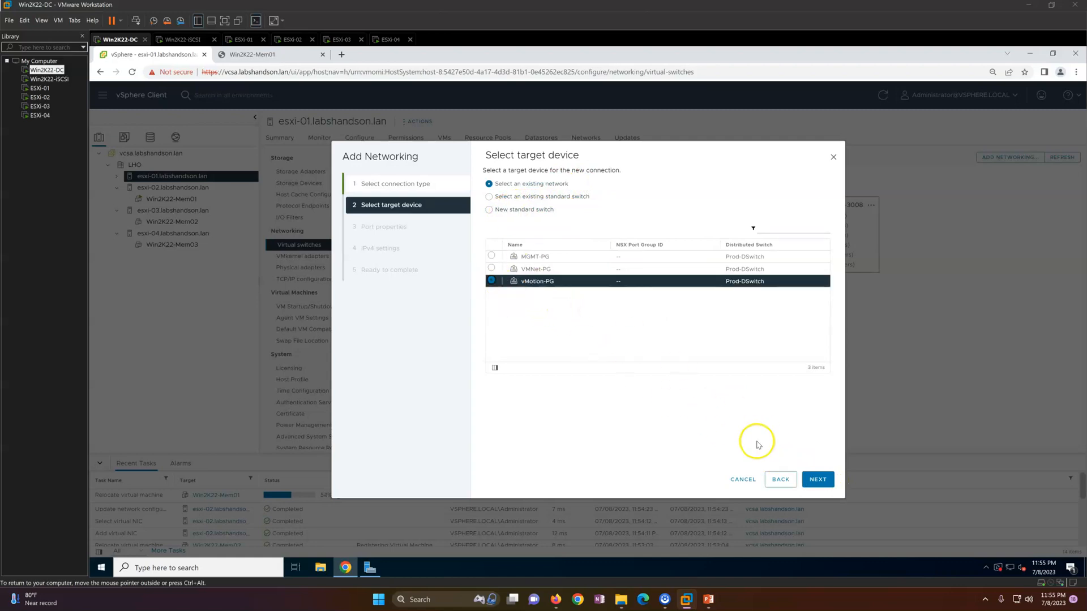
click(813, 479)
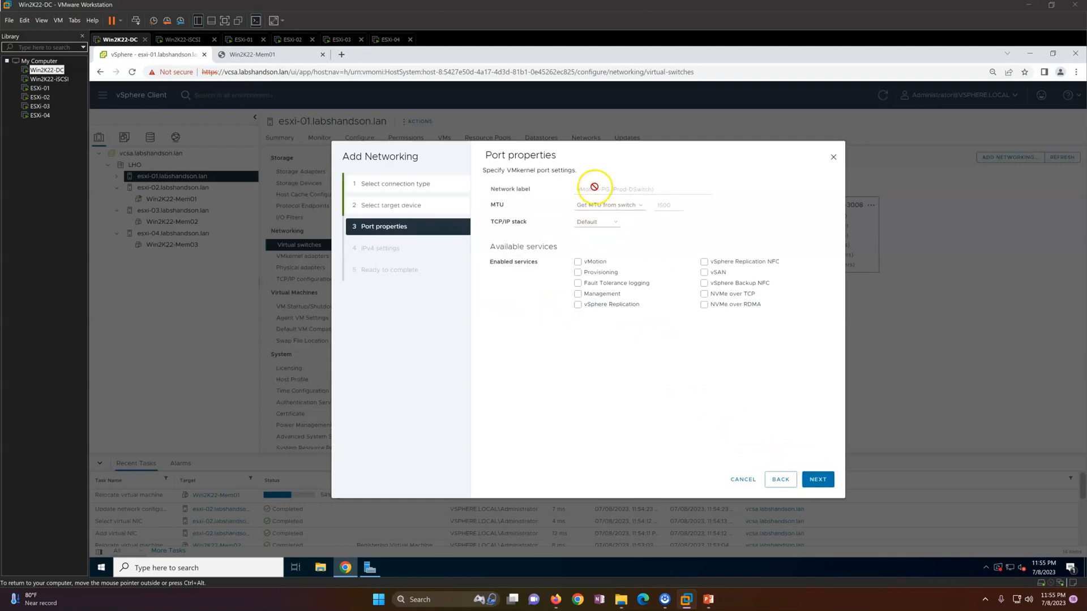
click(577, 261)
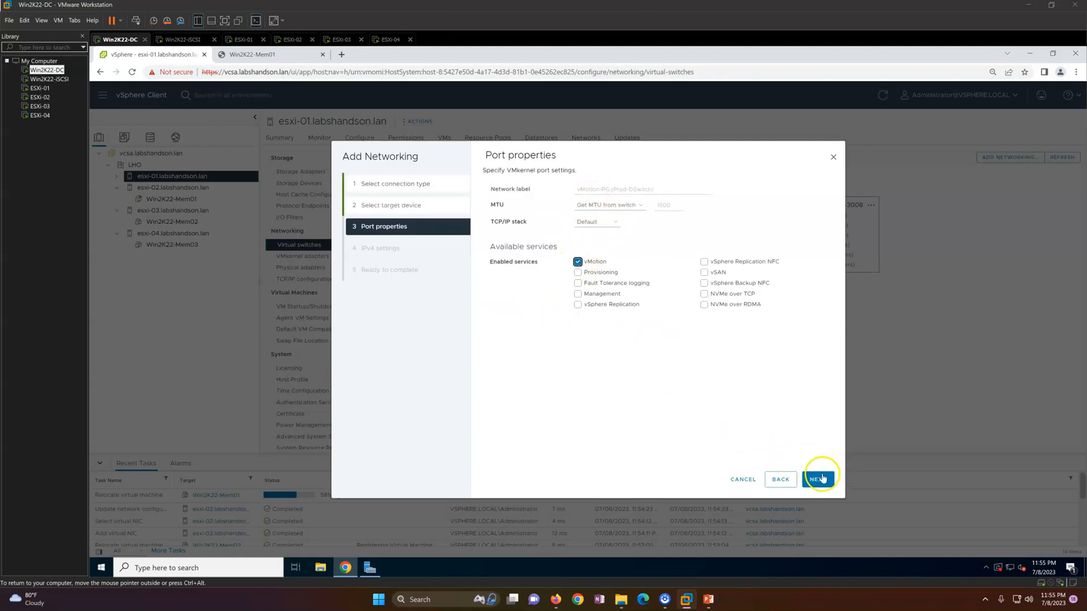
click(818, 483)
Give the esxi-01 VMkernel adapter static IPv4 address 20.20.20.111 with subnet mask 255.255.255.0, and finish creating it
click(531, 203)
click(603, 228)
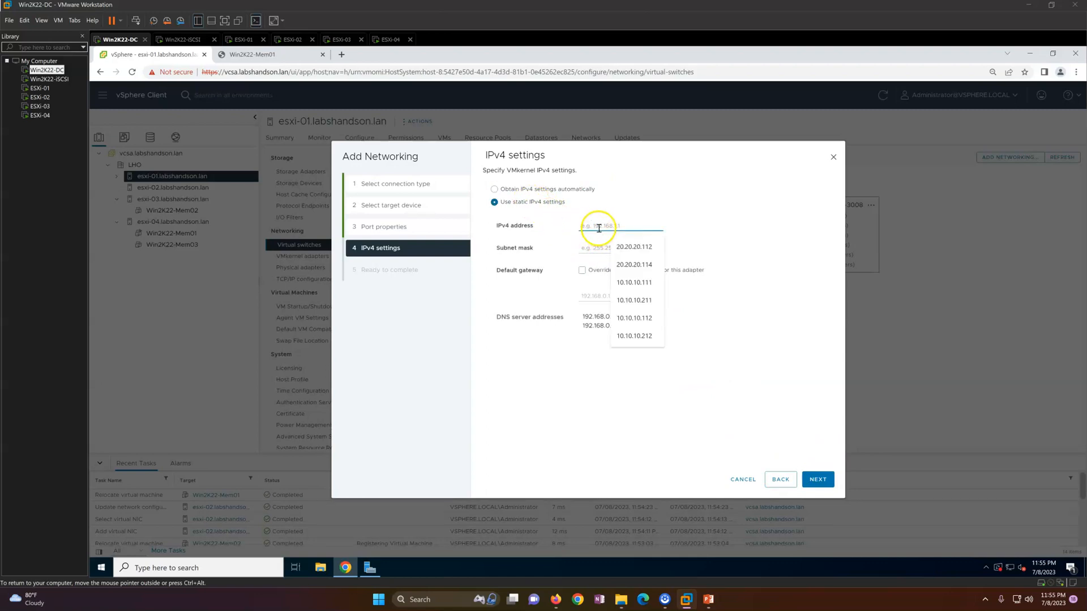
click(633, 246)
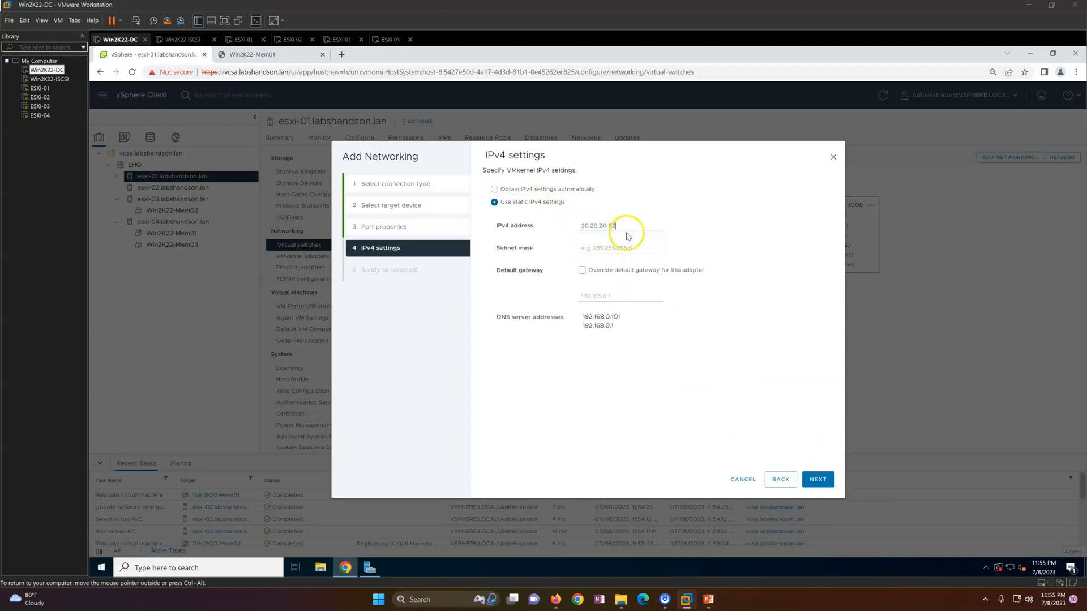
click(627, 230)
click(629, 245)
click(626, 247)
click(628, 267)
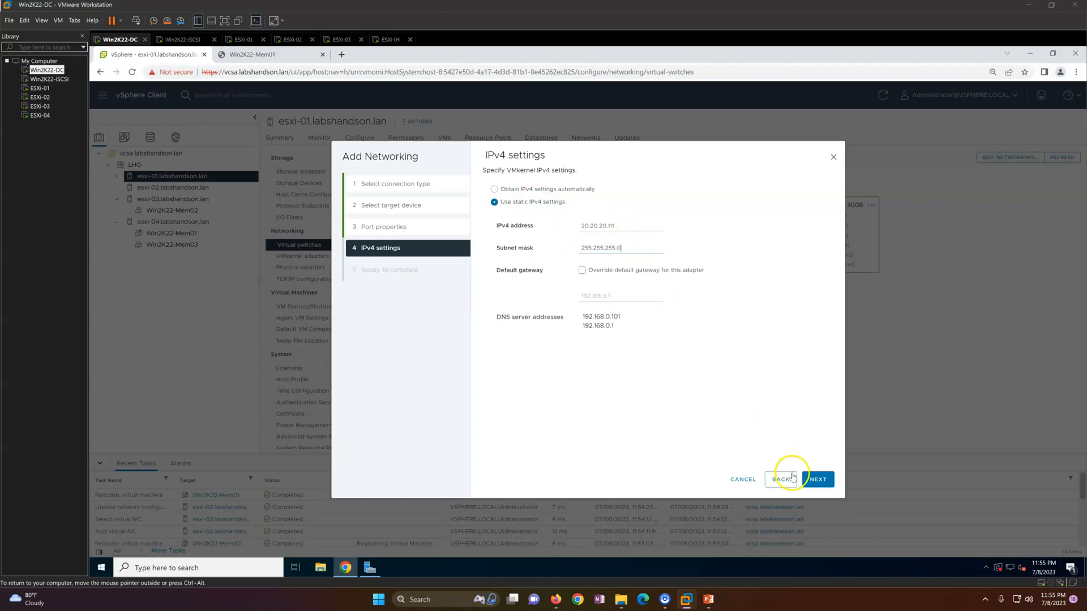
click(825, 482)
click(819, 481)
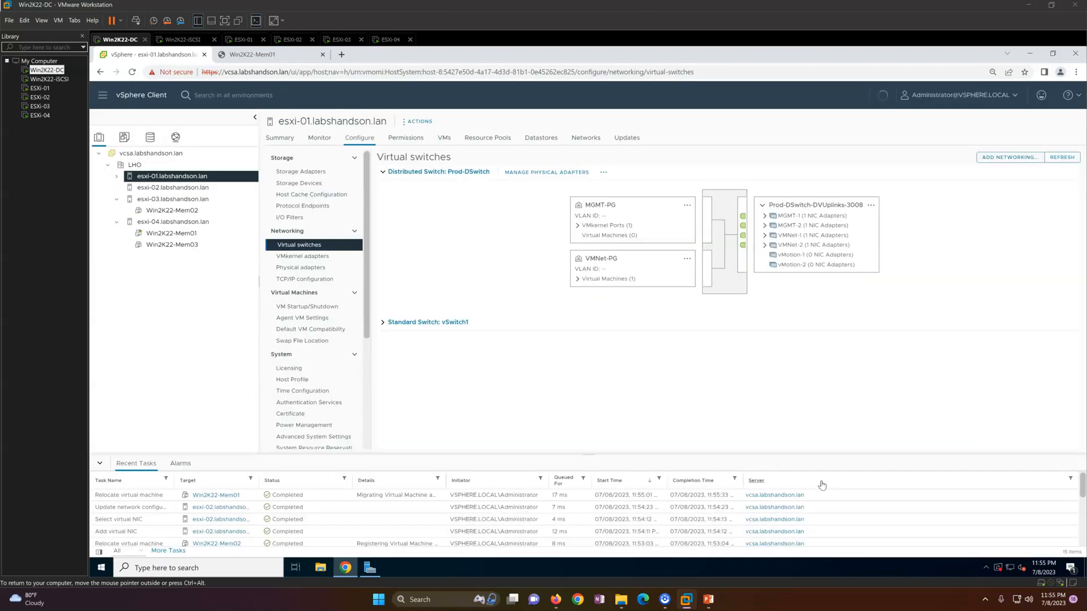
On esxi-01, assign vmnic4 to uplink vMotion-1 and vmnic5 to vMotion-2 on Prod-DSwitch, and expand vMotion-PG's VMkernel ports
click(562, 172)
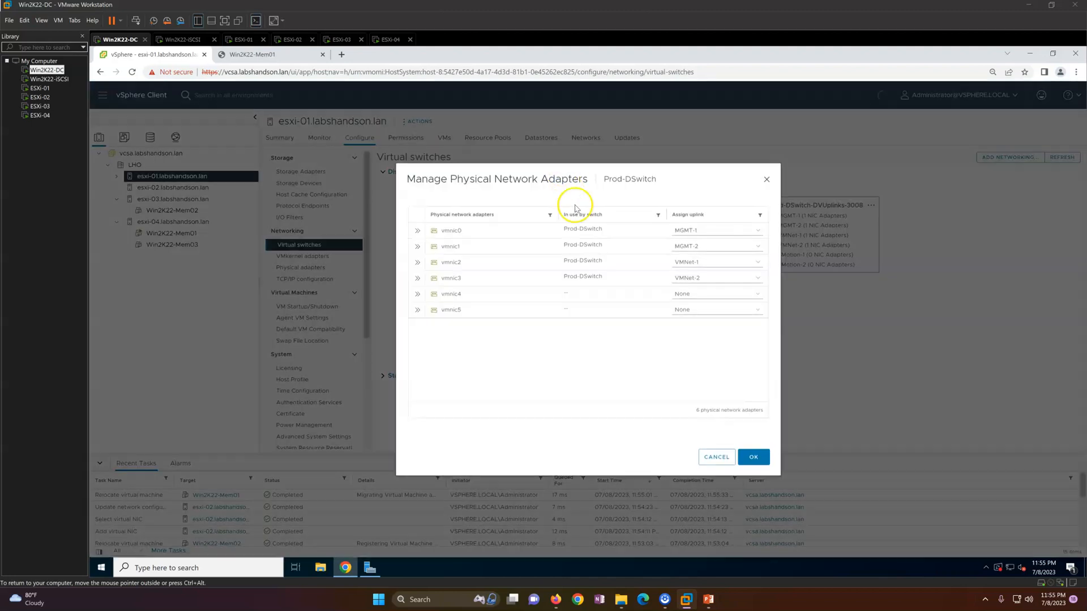
click(692, 296)
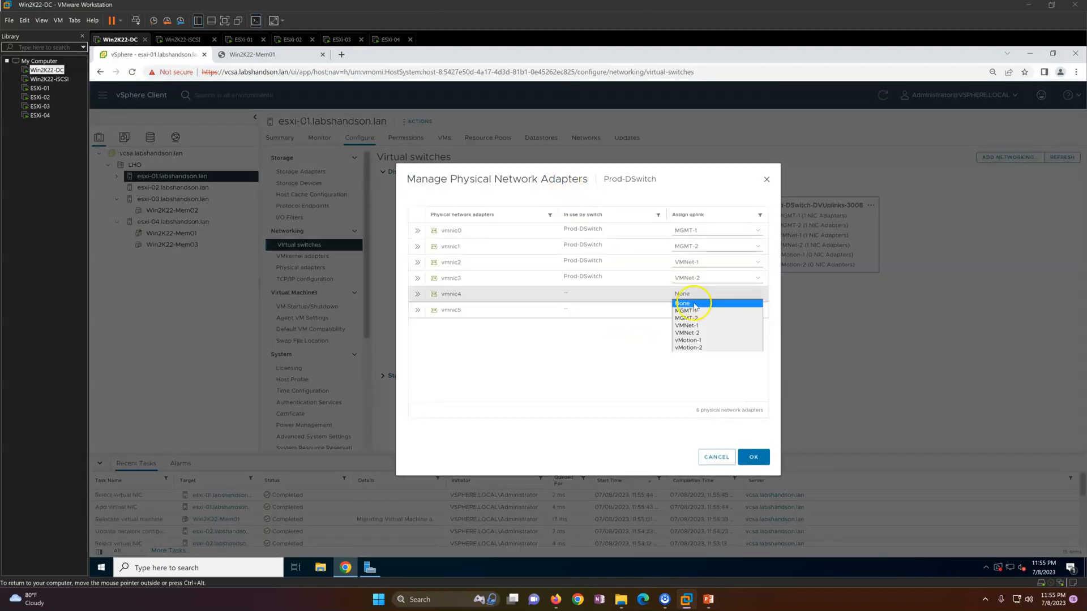
click(698, 341)
click(691, 310)
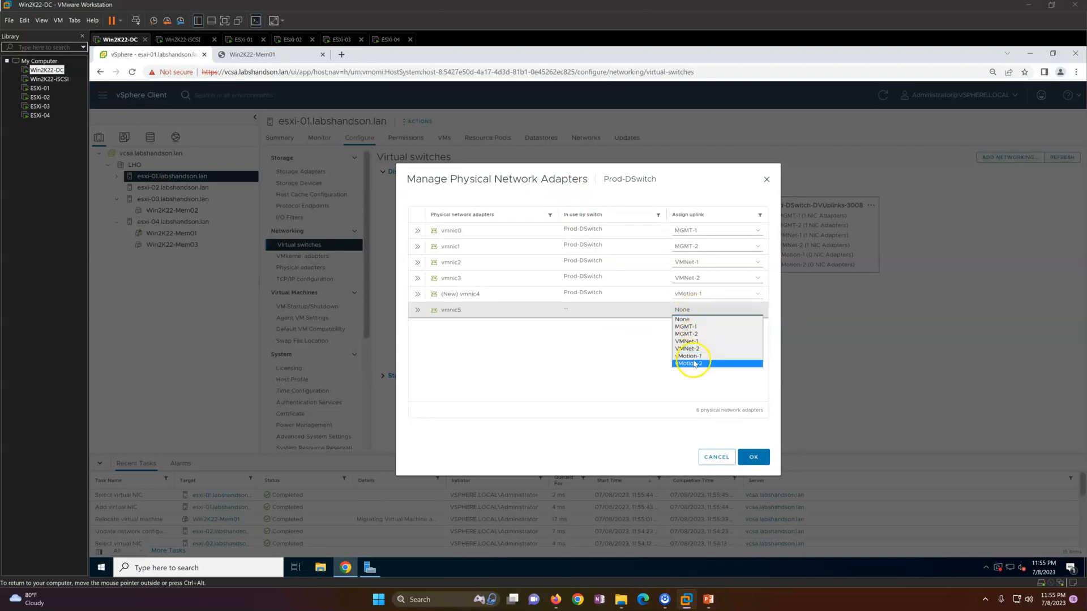
click(693, 364)
click(748, 458)
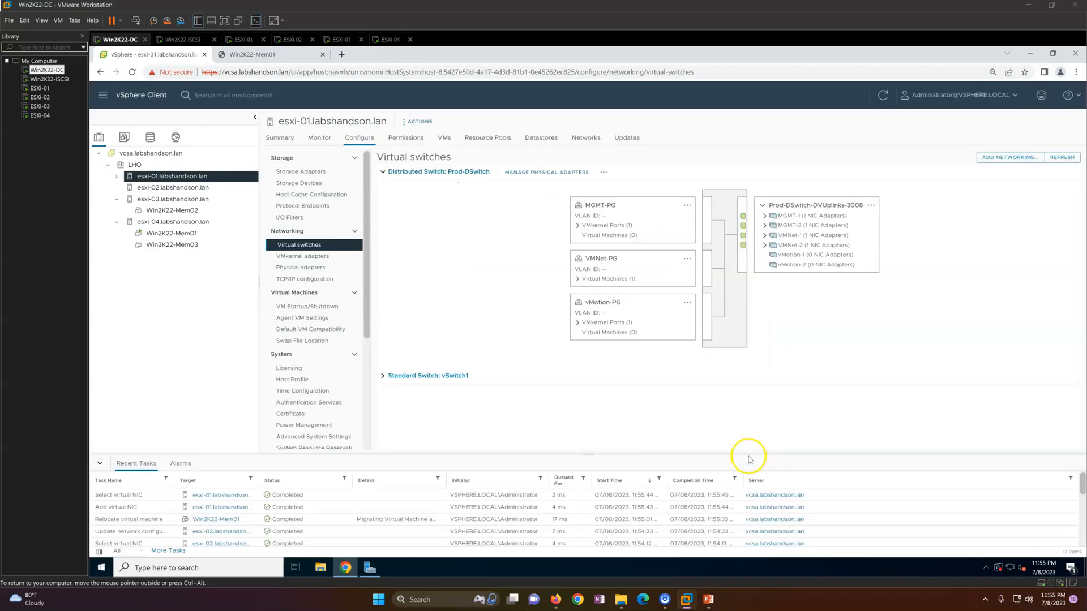
click(577, 322)
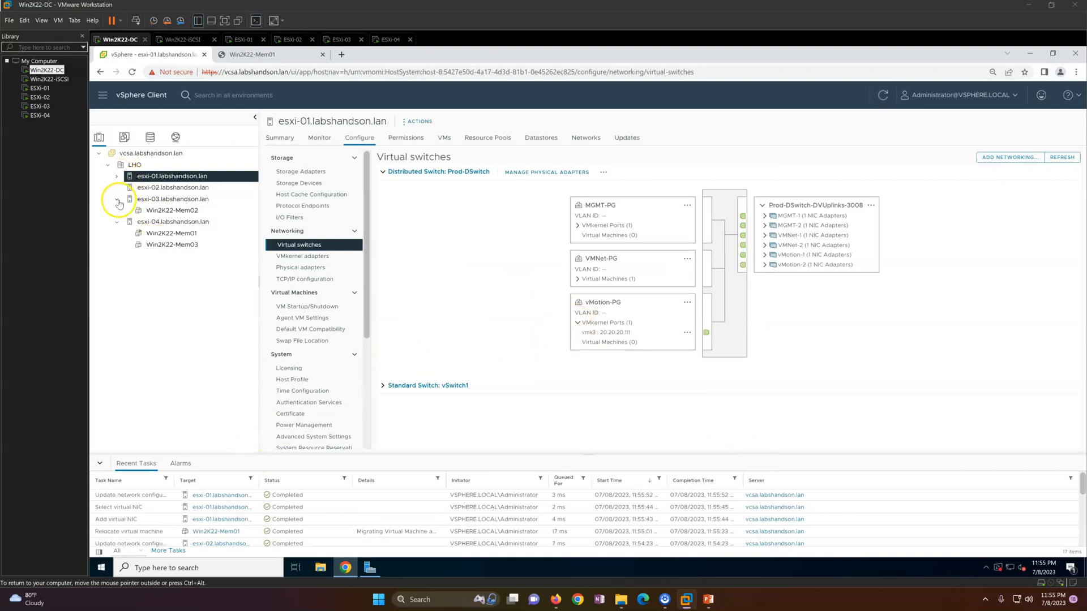
mouse_move(174, 239)
mouse_down()
mouse_move(161, 181)
mouse_move(190, 250)
mouse_up()
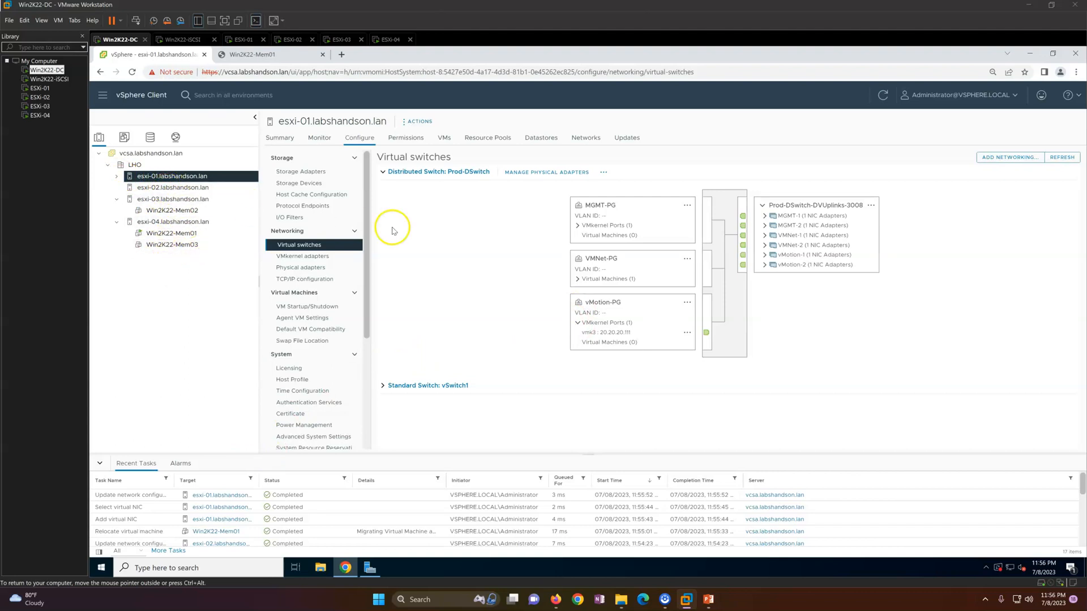
On esxi-02, start adding another VMkernel network adapter on vMotion-PG with the vMotion service enabled
click(174, 188)
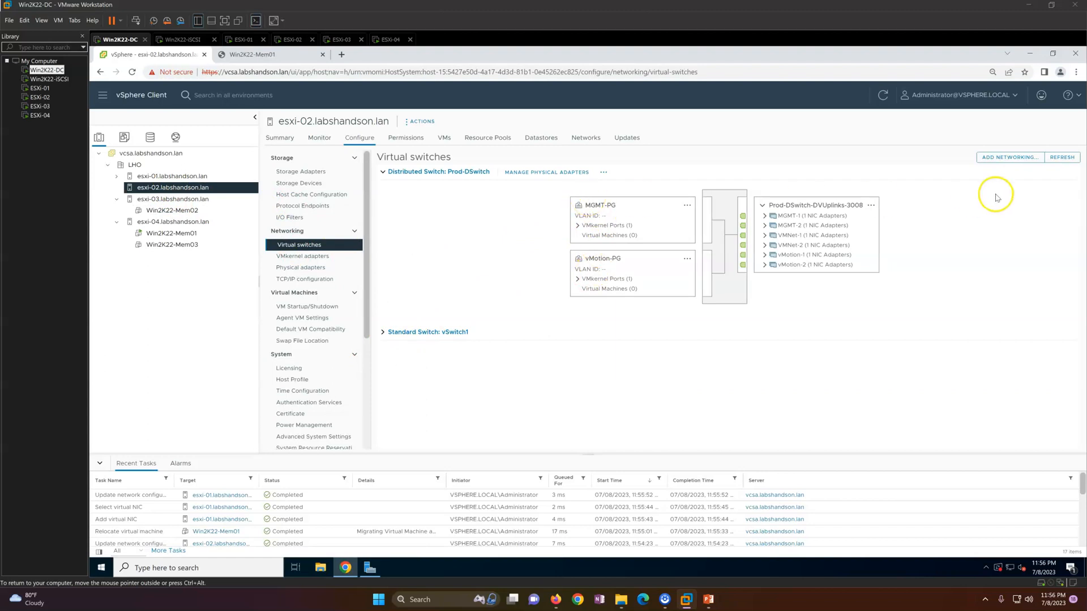
click(1009, 157)
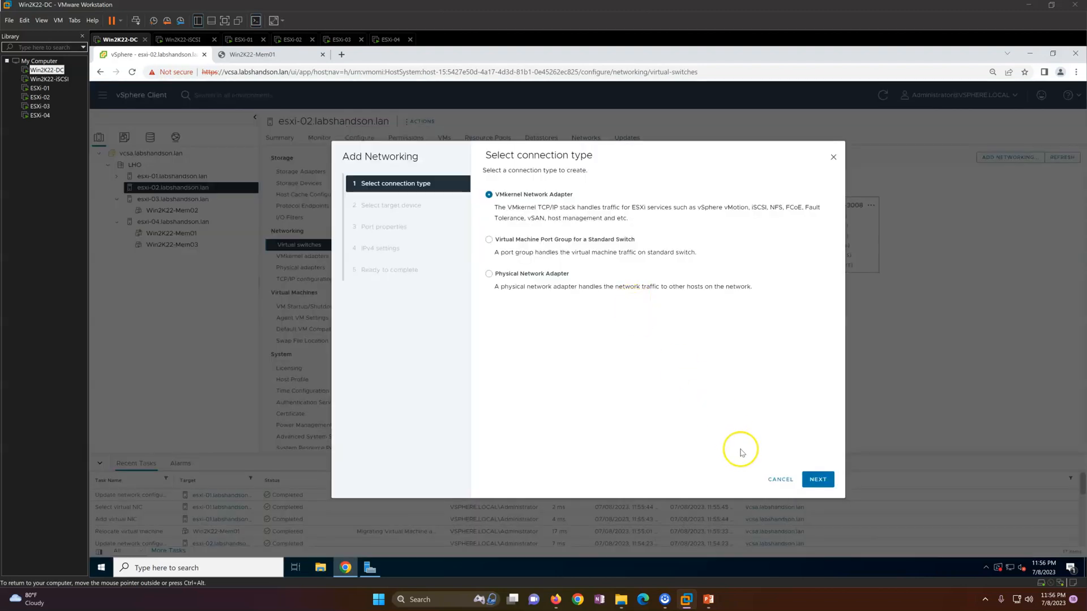
click(817, 479)
click(492, 281)
click(825, 491)
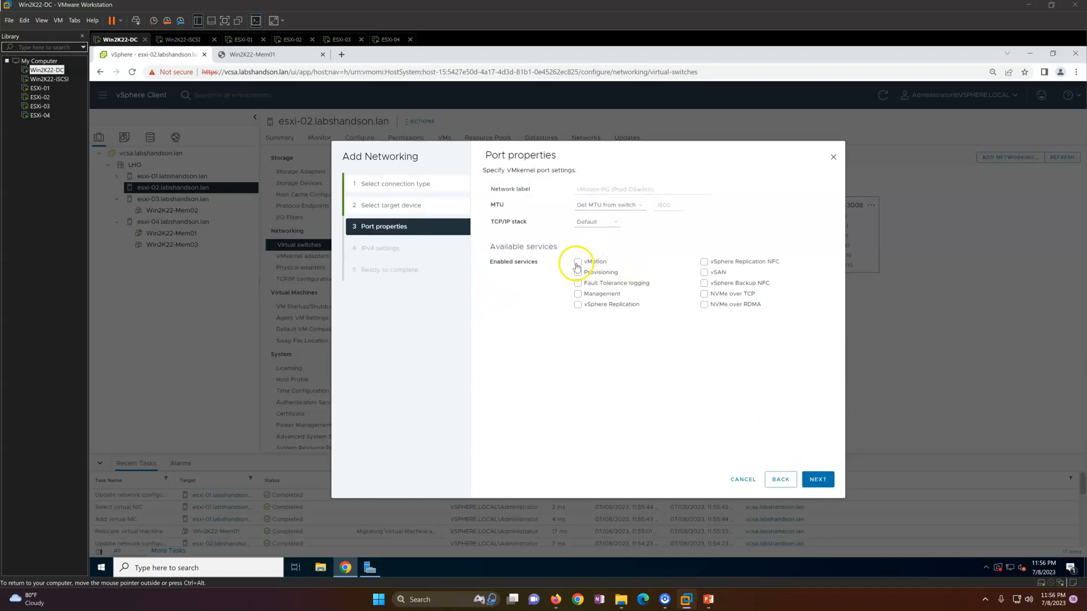
click(815, 479)
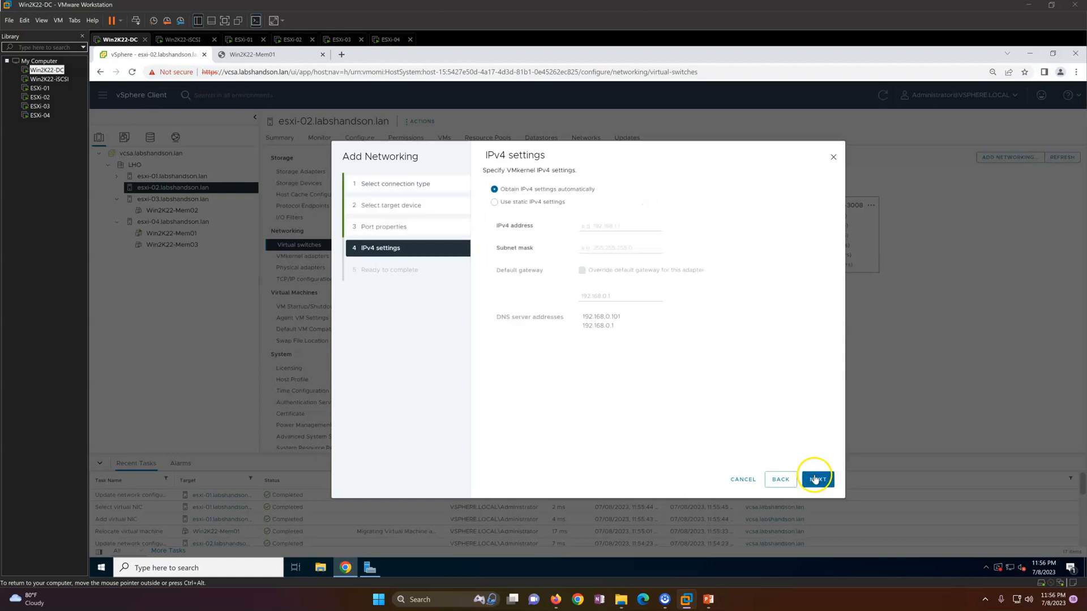
Try to create the esxi-02 VMkernel adapter with static IPv4 address 20.20.20.112 and subnet mask 255.255.255.0, and dismiss the notification
click(529, 203)
click(601, 226)
click(639, 264)
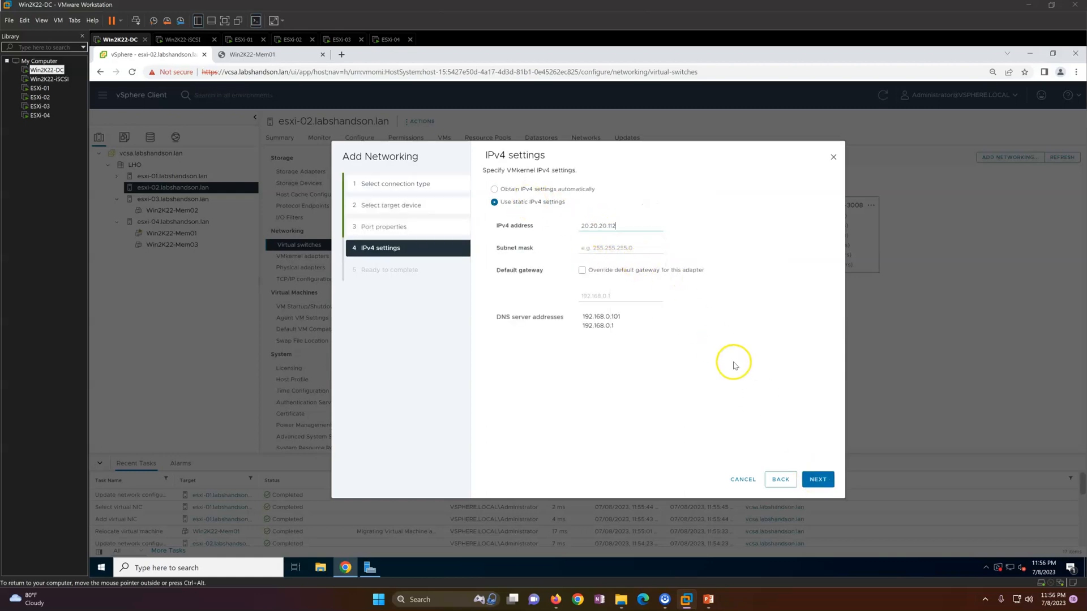
click(613, 249)
click(623, 273)
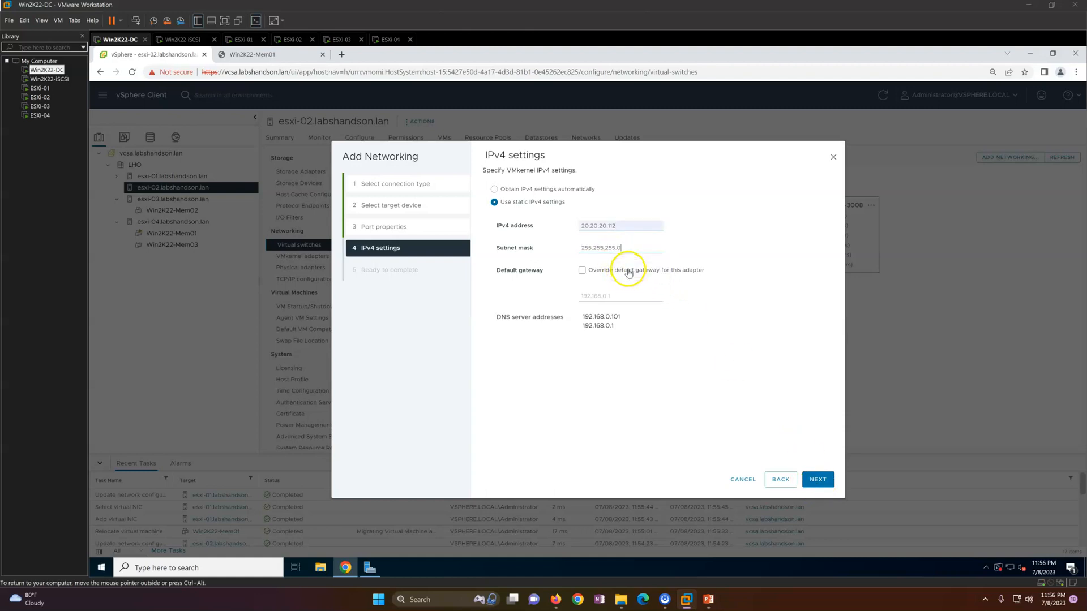
click(819, 480)
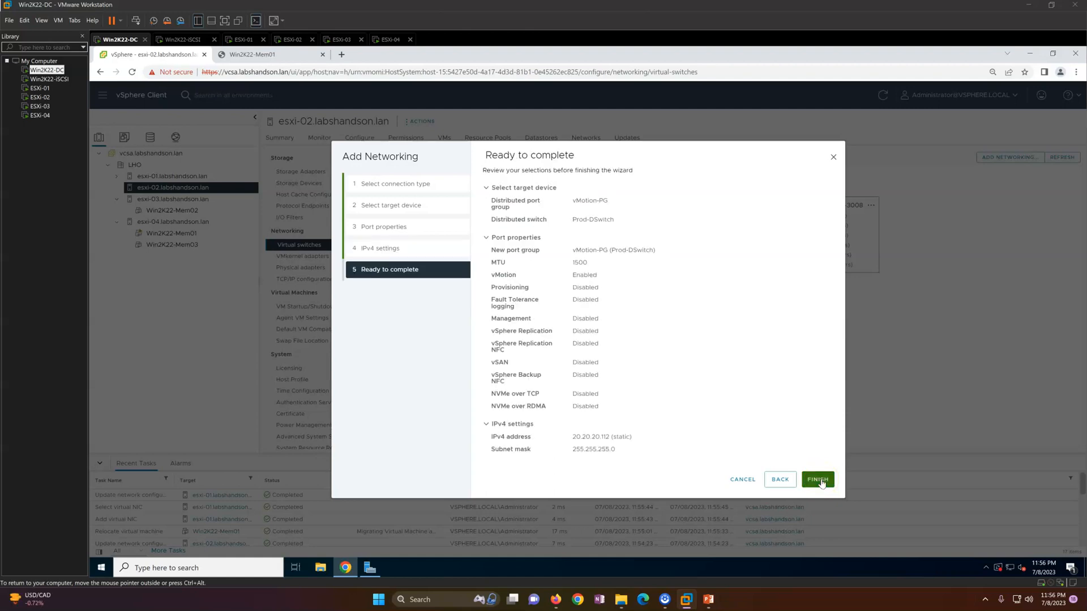
click(819, 480)
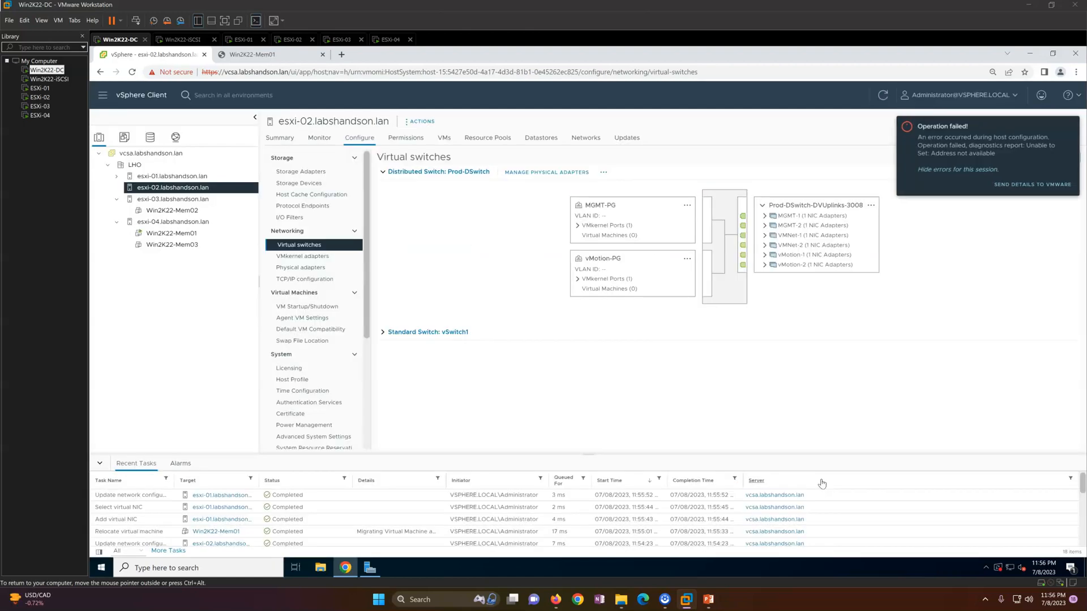
click(1067, 128)
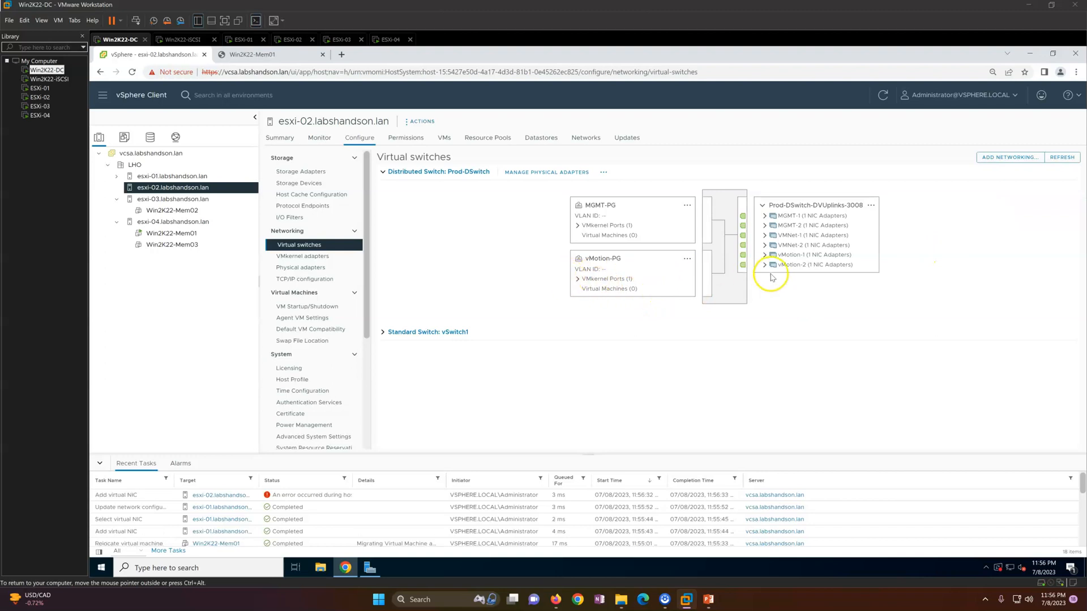
click(789, 258)
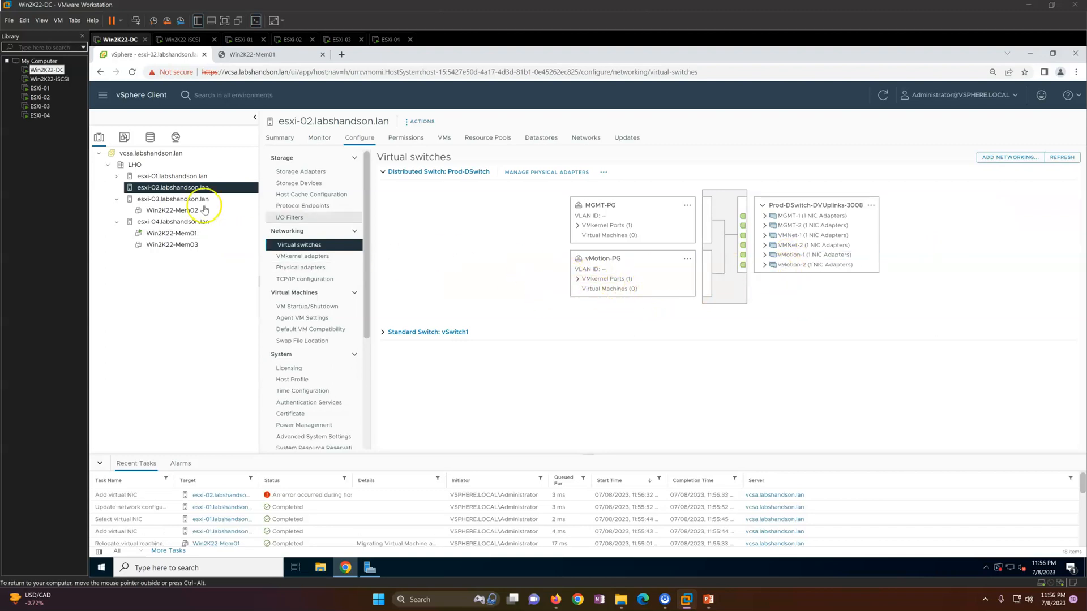
On esxi-03, start adding a VMkernel network adapter on the existing vMotion-PG network with the vMotion service enabled
click(185, 202)
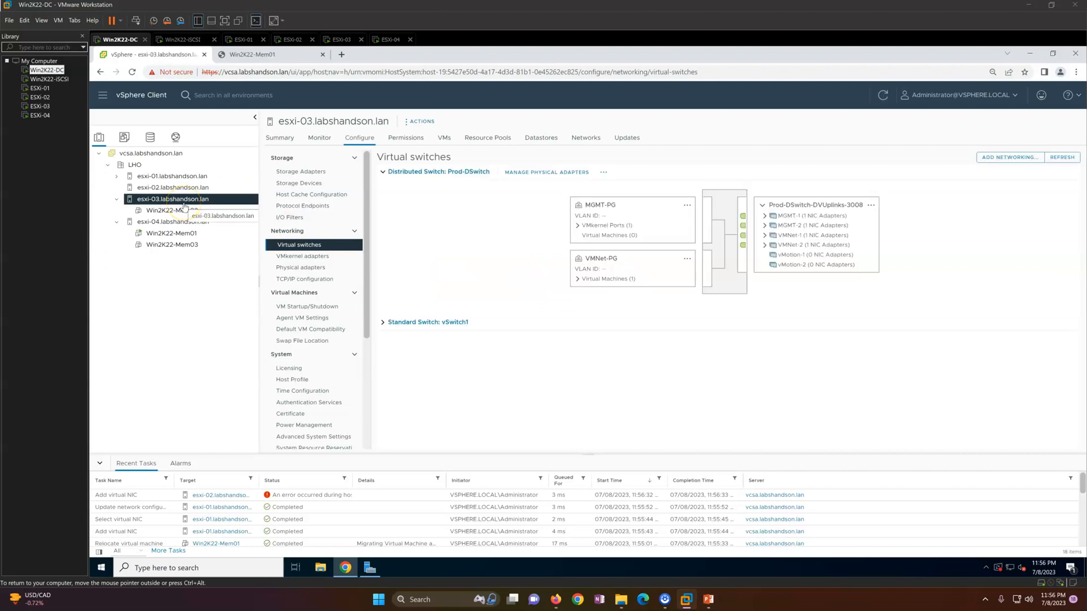
click(992, 162)
click(821, 480)
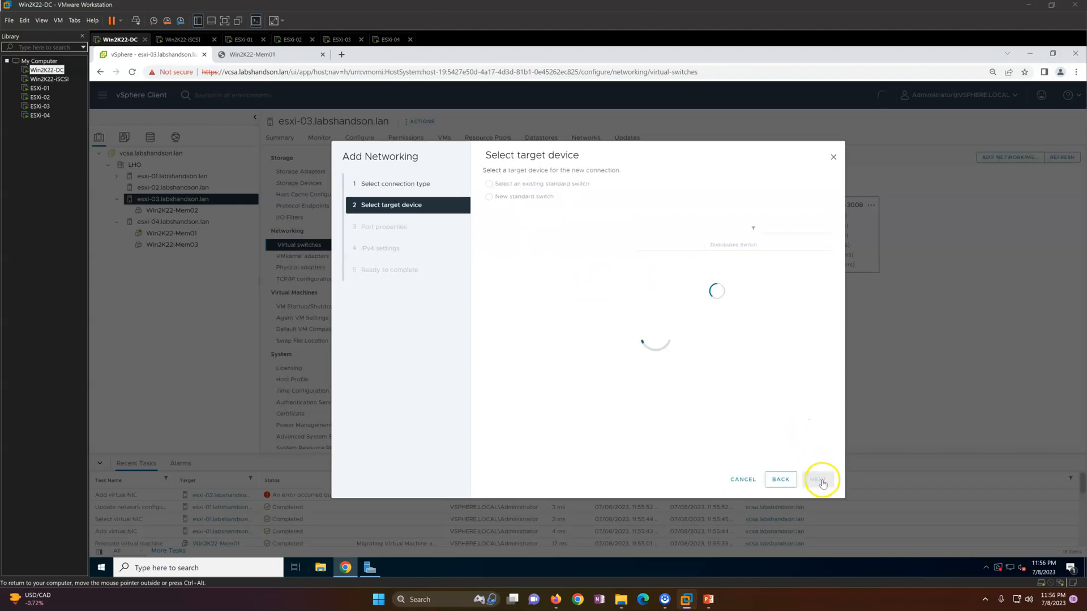
click(491, 281)
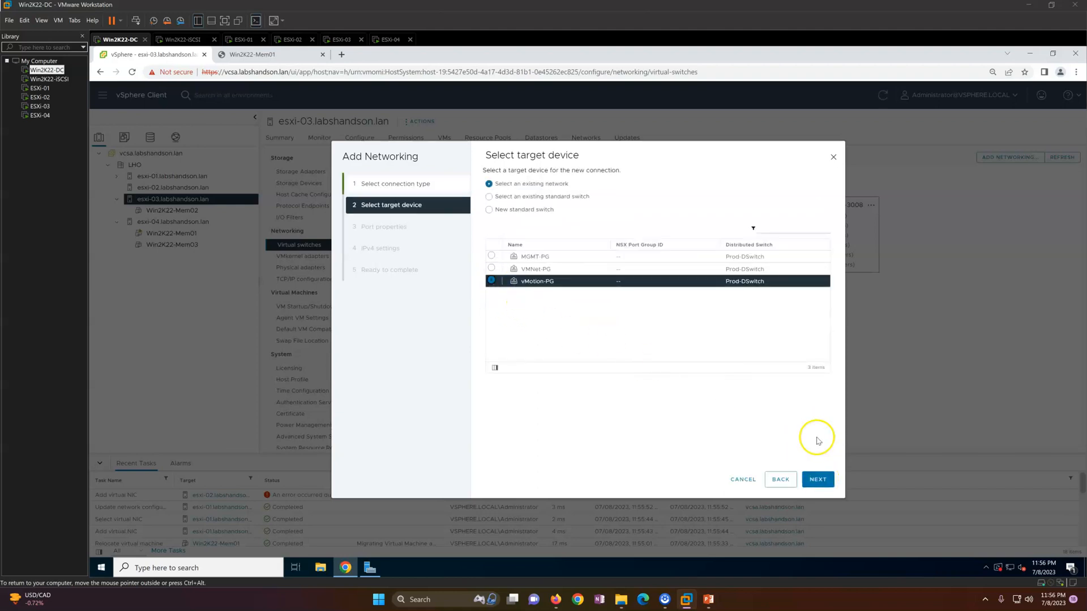
click(819, 480)
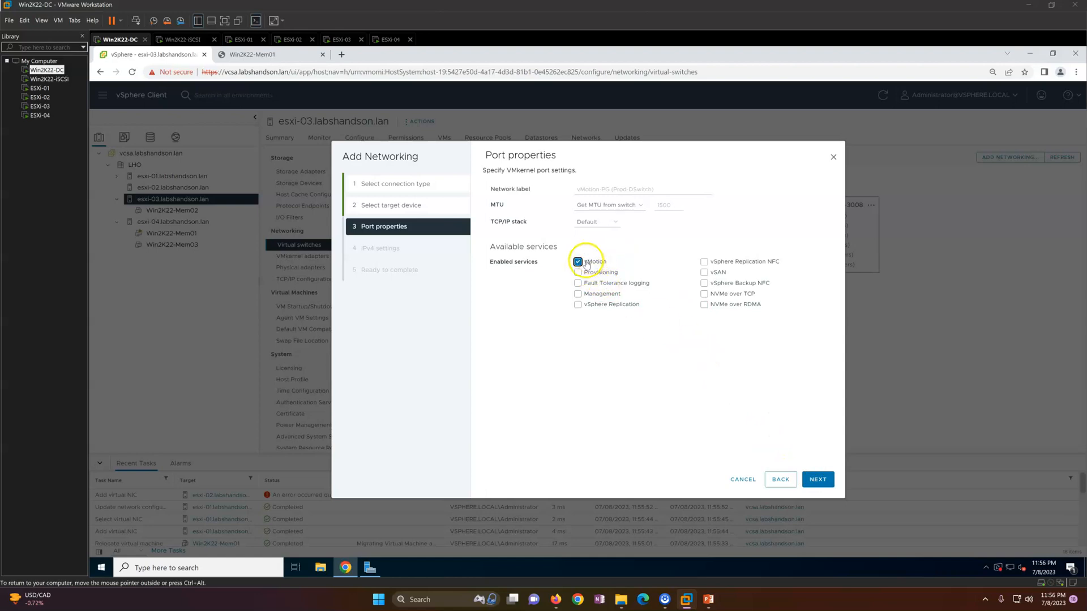
click(819, 481)
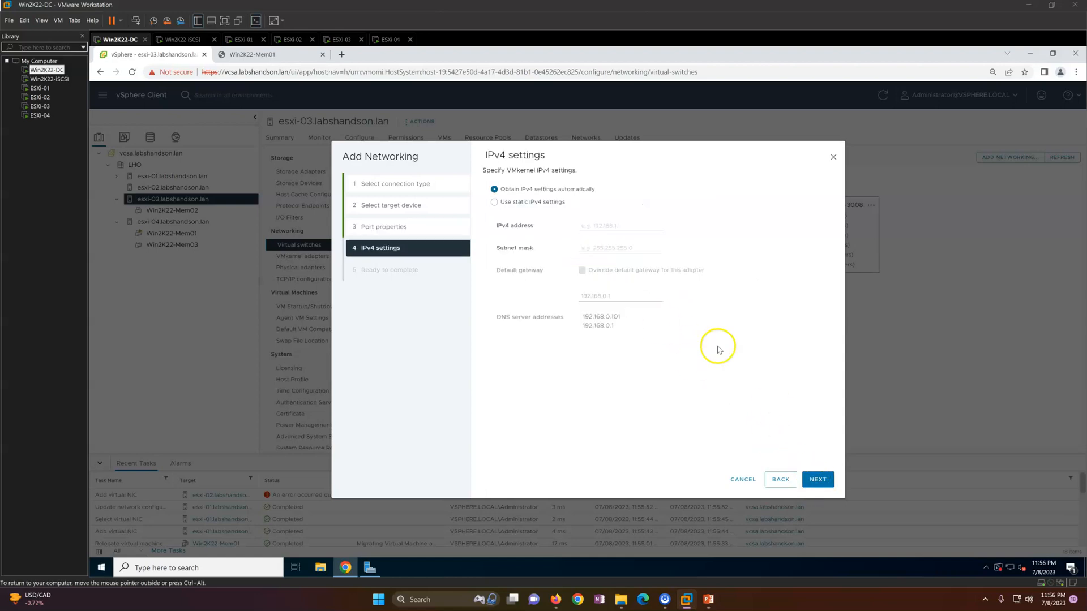
Give the esxi-03 VMkernel adapter static IPv4 address 20.20.20.113 with subnet mask 255.255.255.0, and finish creating it
click(503, 202)
click(608, 226)
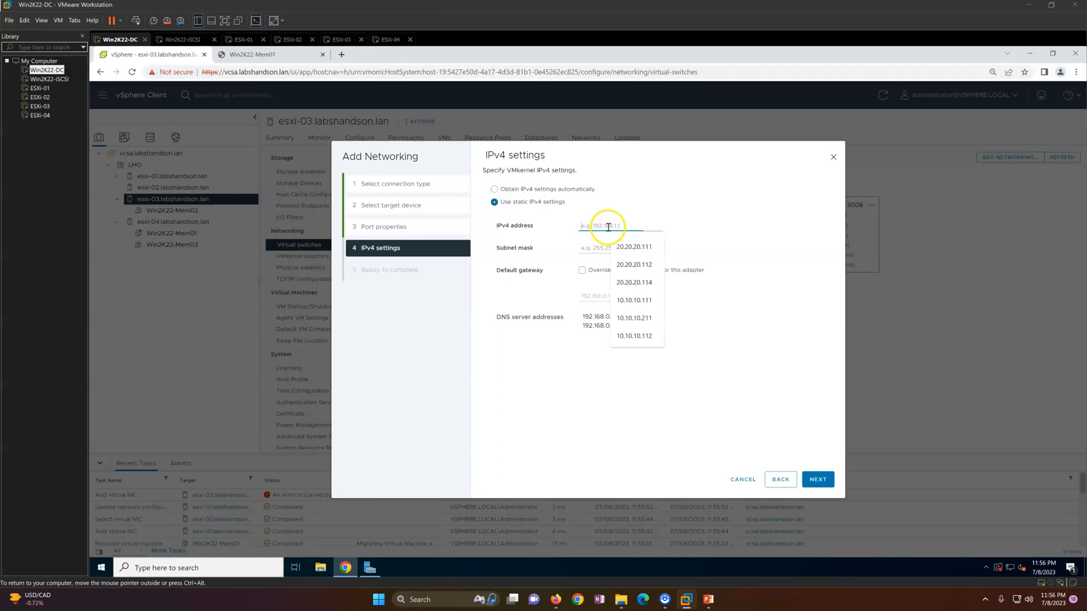
click(632, 265)
key(BackSpace)
text(3)
click(632, 247)
click(634, 270)
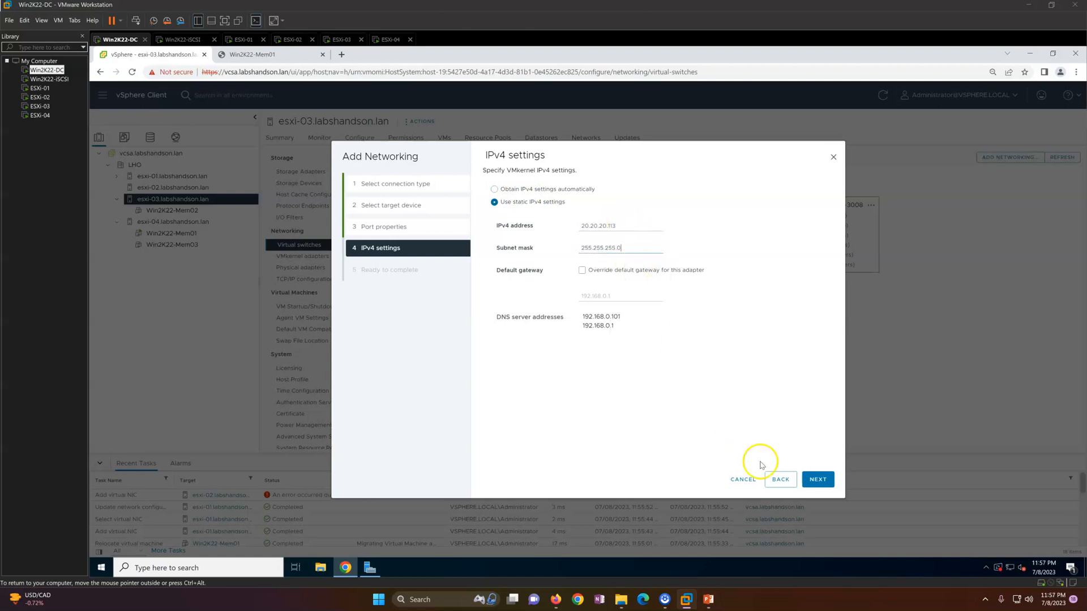
click(817, 480)
click(823, 488)
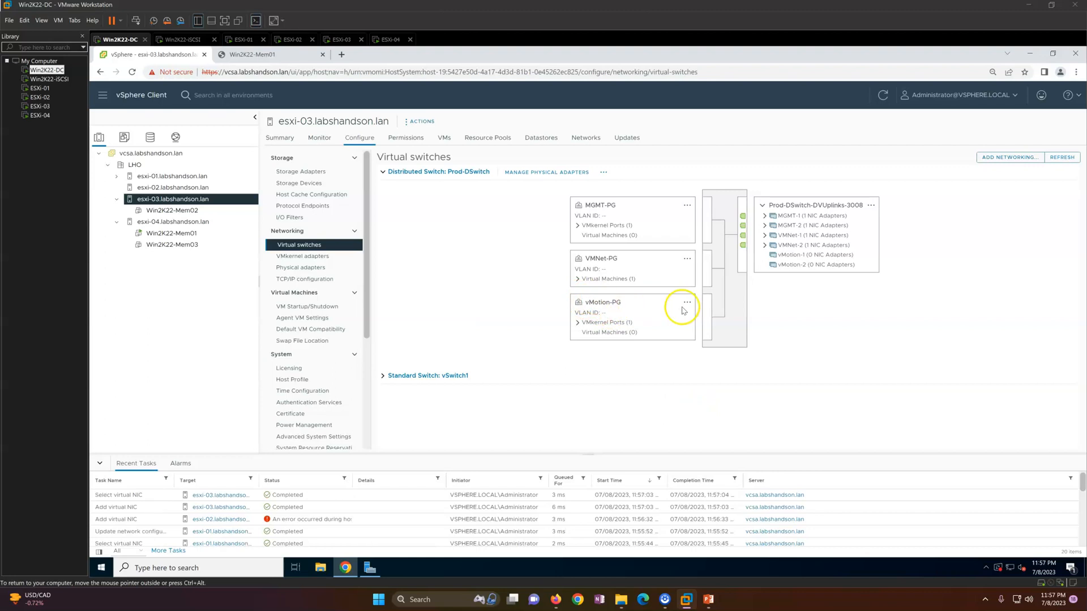
click(688, 305)
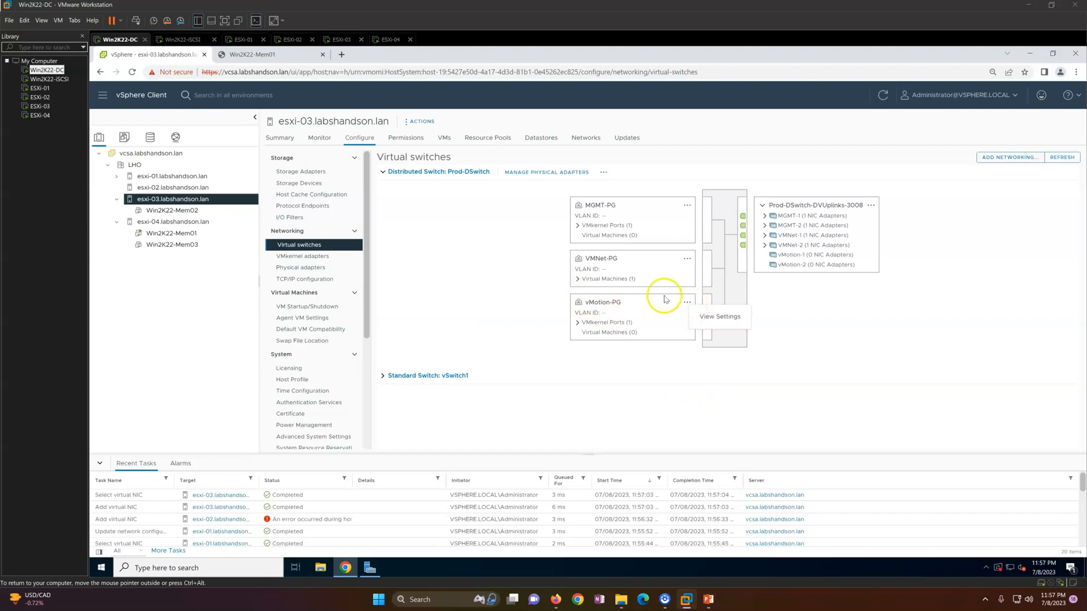
On esxi-03, assign physical adapter vmnic4 to uplink vMotion-1 and vmnic5 to vMotion-2 on Prod-DSwitch
click(533, 174)
click(708, 294)
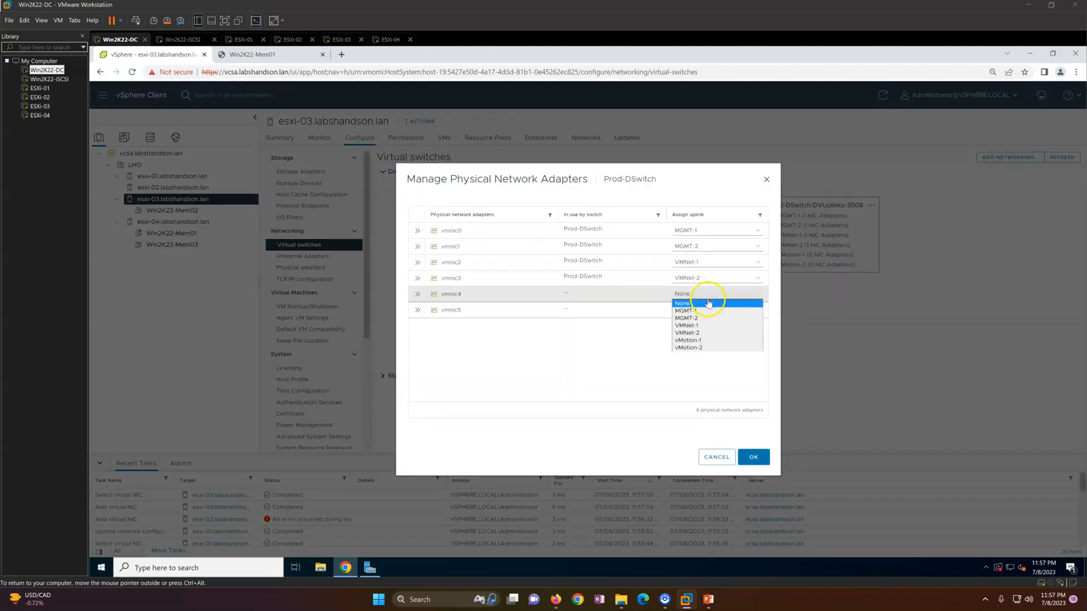
click(704, 340)
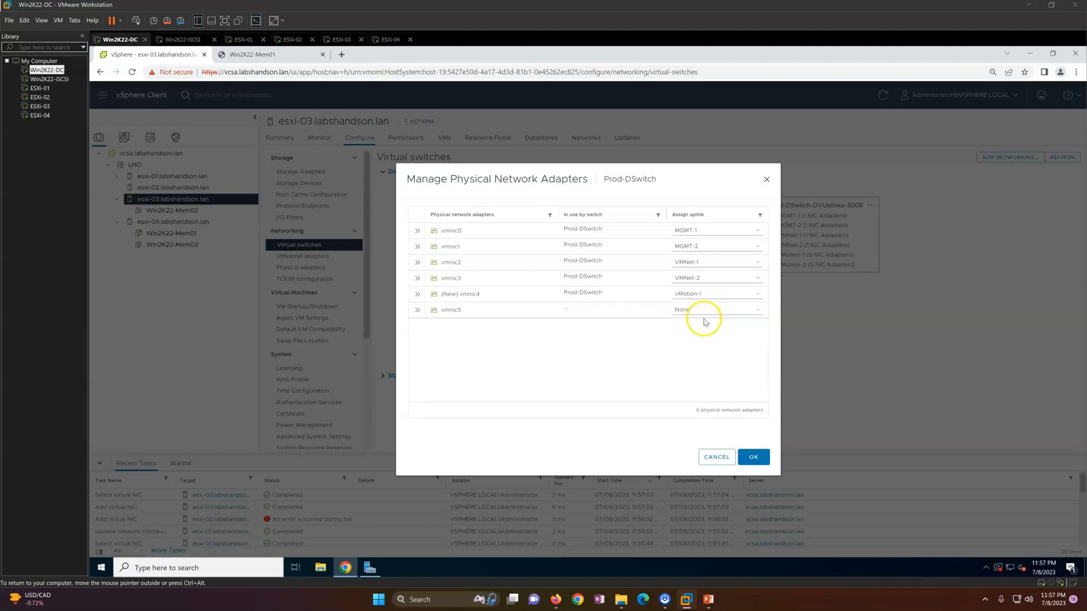
click(704, 312)
click(701, 364)
click(751, 457)
click(1064, 163)
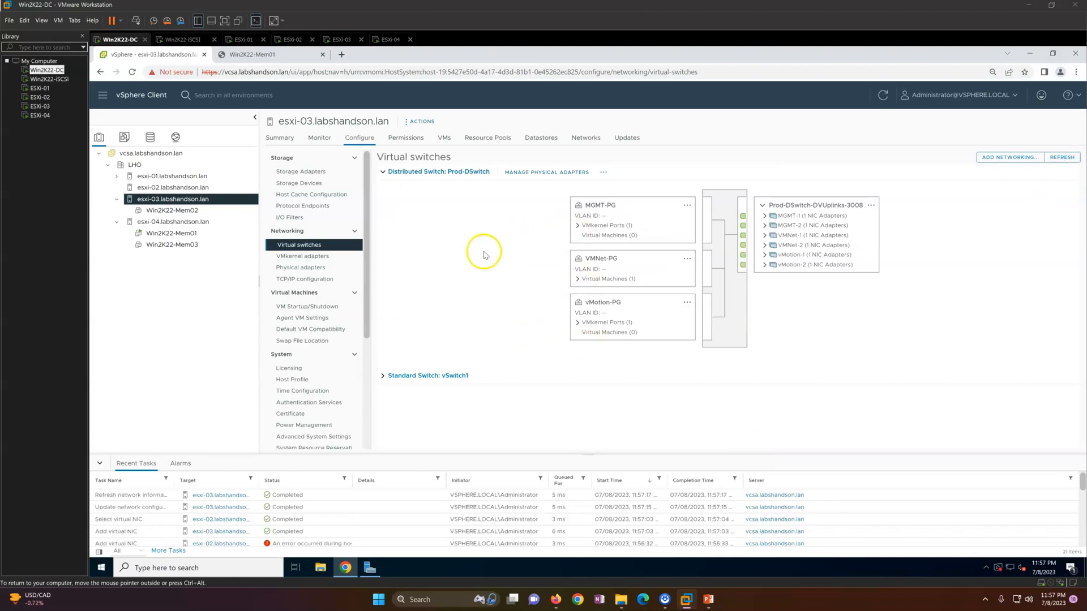
Review the deployment checklist slide in PowerPoint, and check the Prod-DSwitch topology on esxi-04, esxi-03, esxi-02 and esxi-01 in the vSphere Client
click(708, 599)
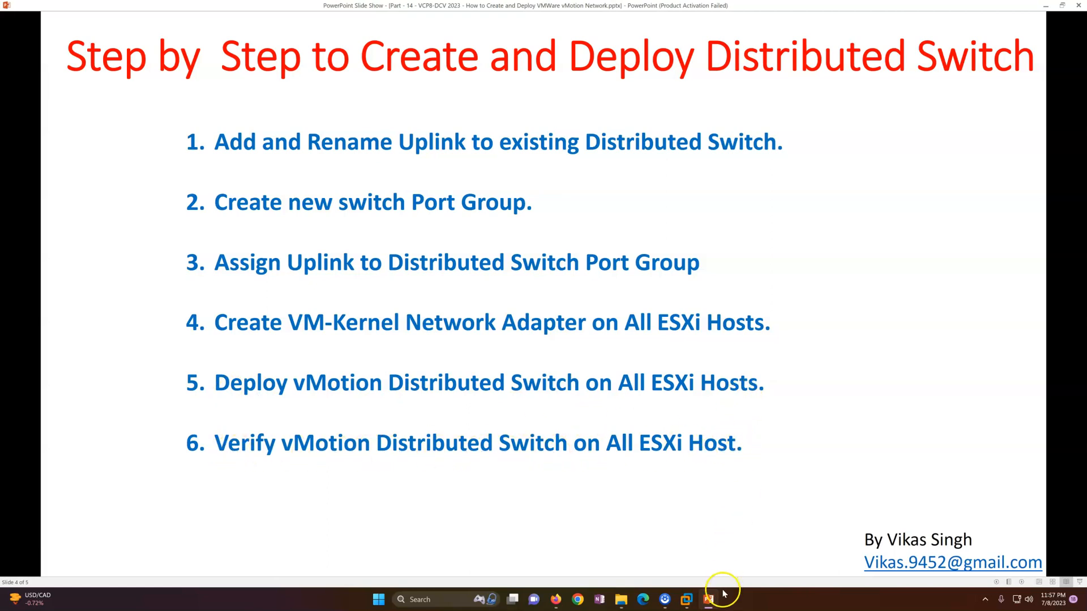
click(692, 599)
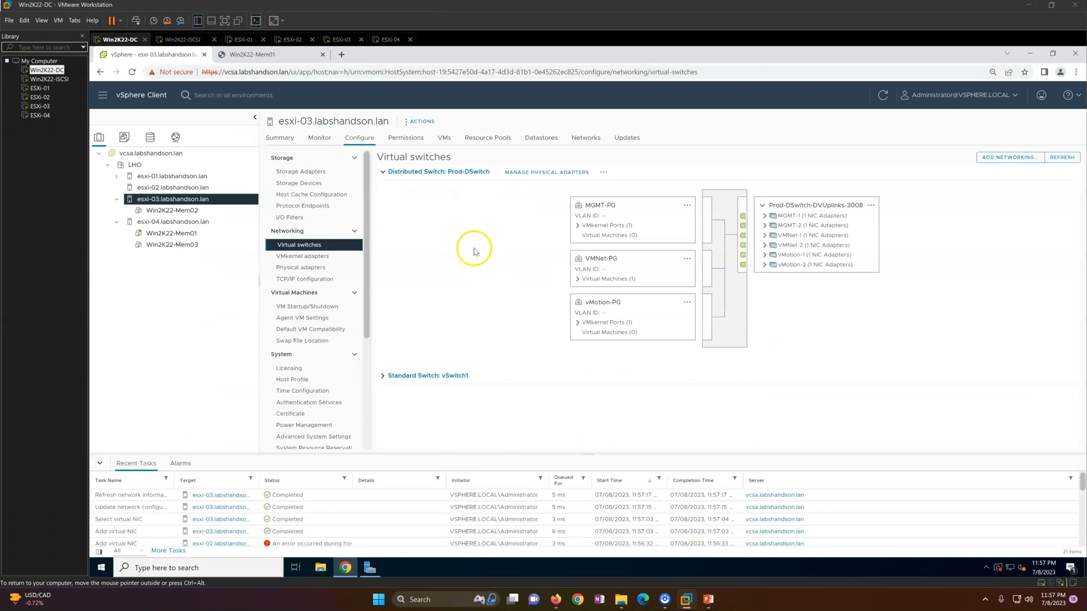
click(186, 221)
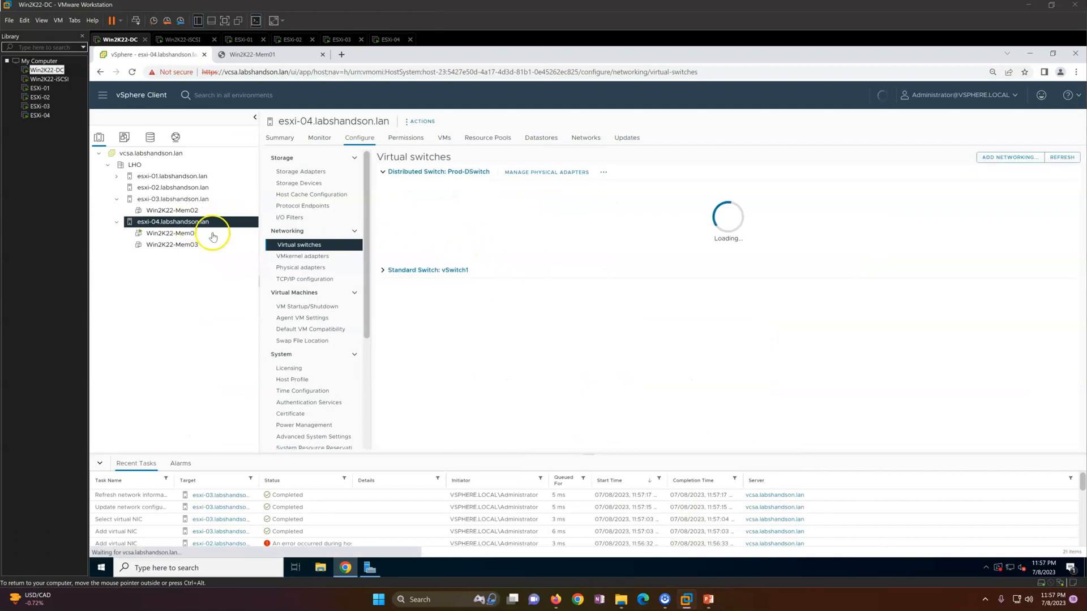
click(173, 199)
click(172, 188)
click(176, 176)
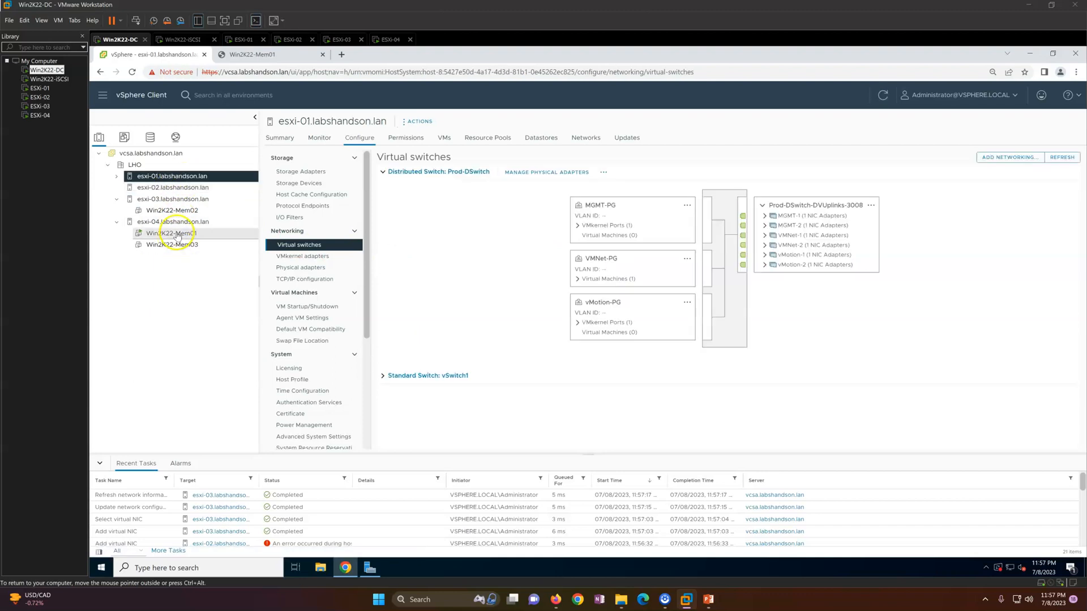
Start migrating the virtual machine Win2K22-Mem01 from esxi-04, changing the compute resource only
click(175, 234)
right_click(178, 235)
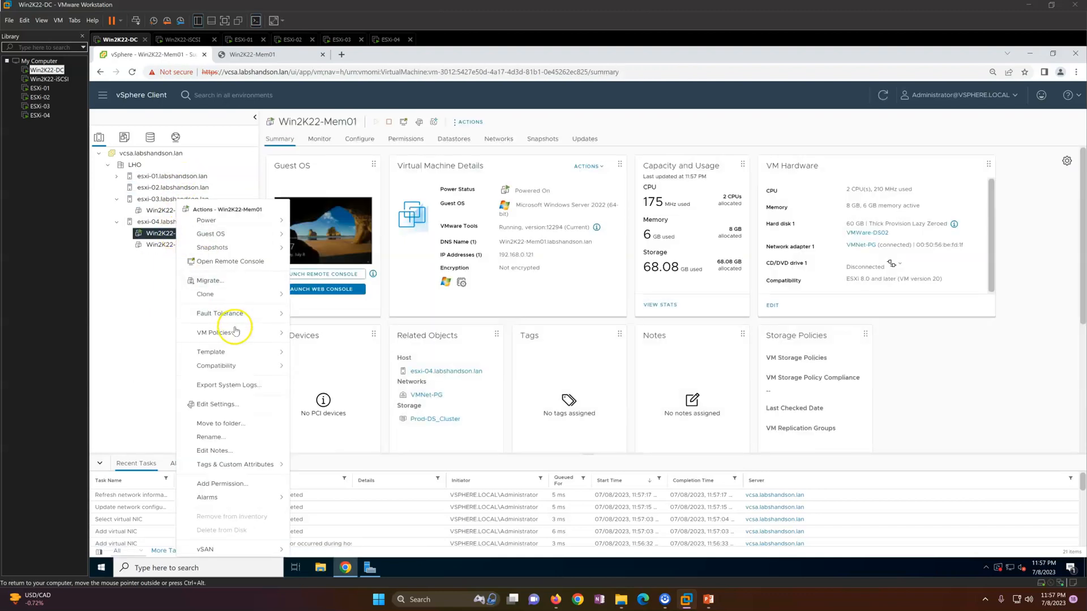
click(211, 281)
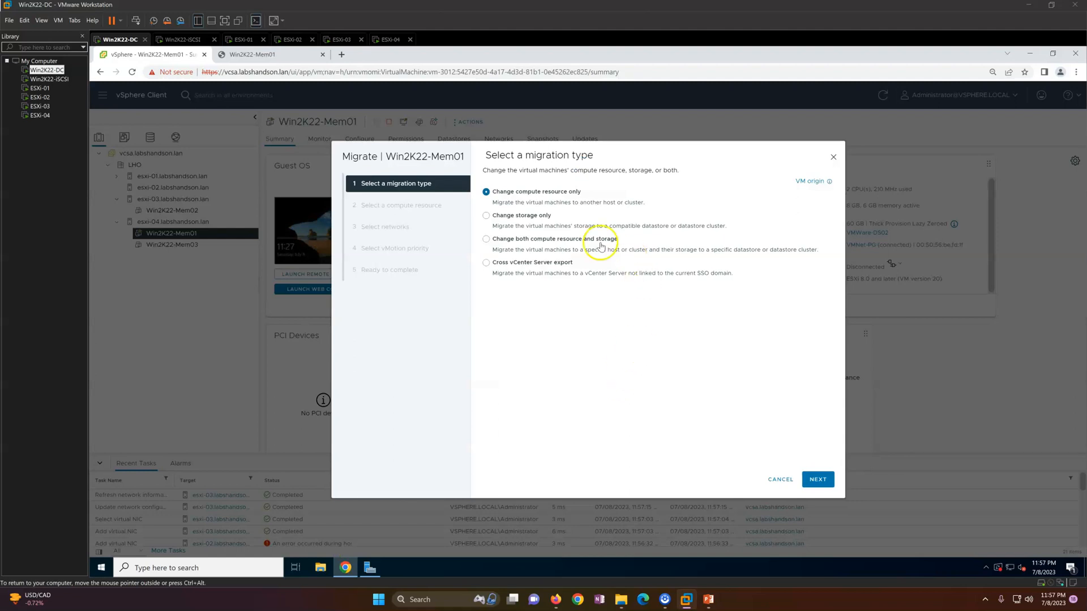
click(818, 479)
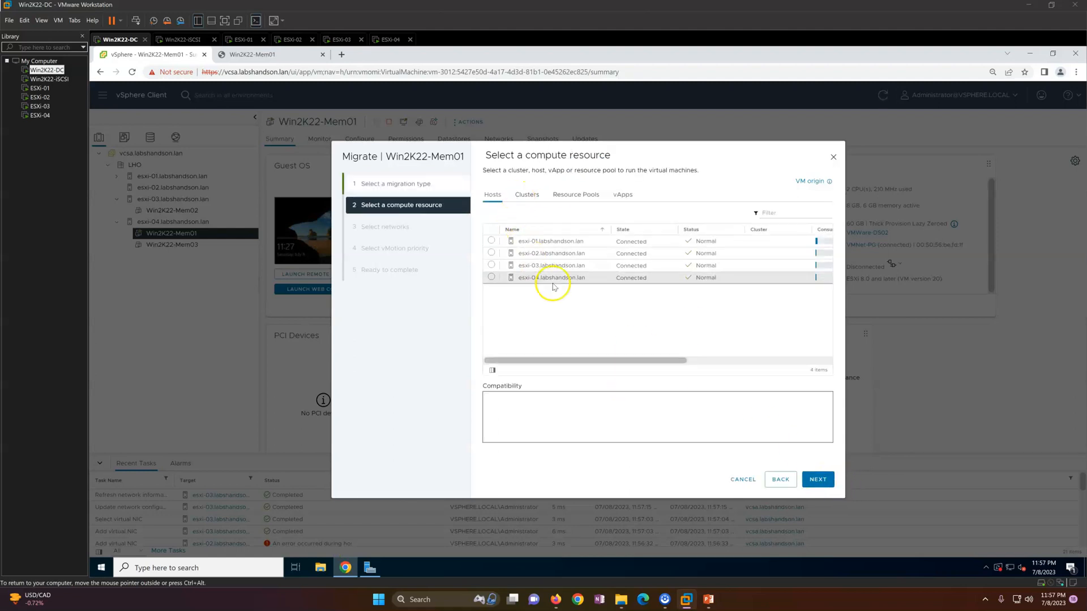
Check the compatibility of the available ESXi hosts as migration destinations for Win2K22-Mem01
click(492, 241)
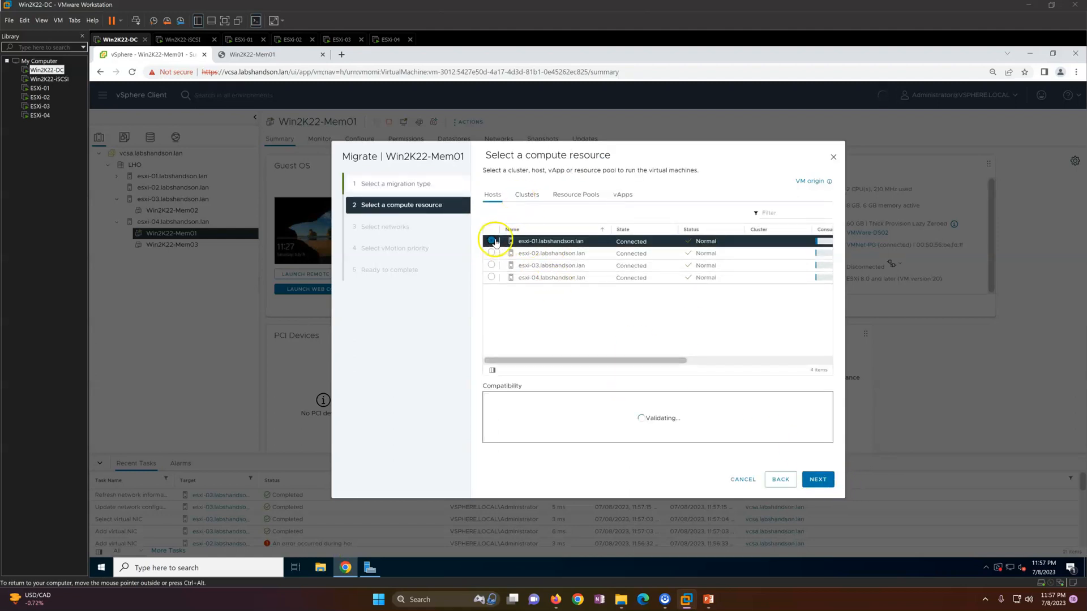
click(491, 253)
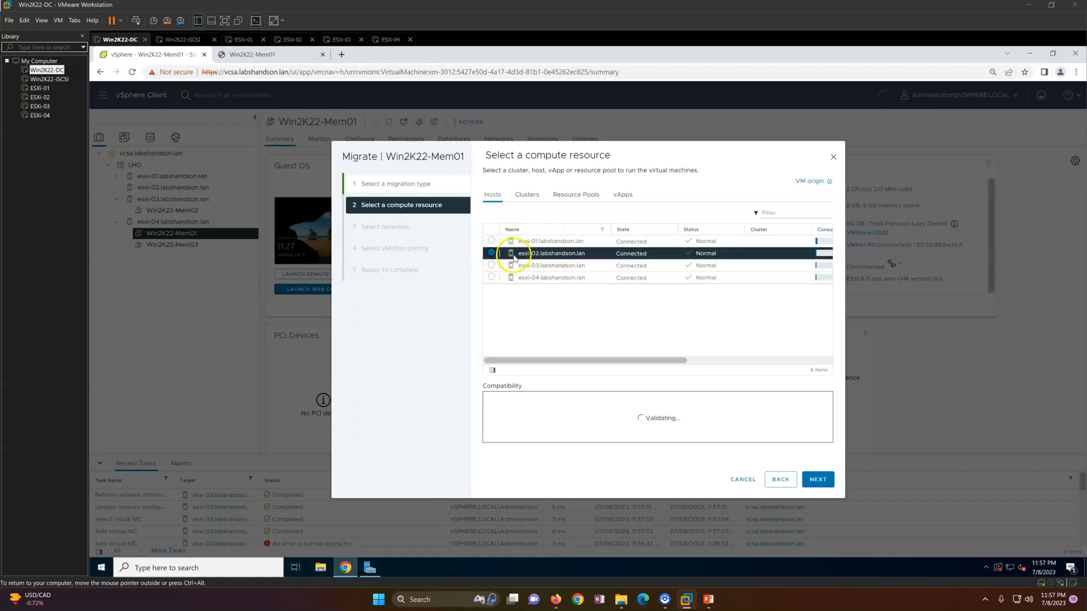
click(566, 269)
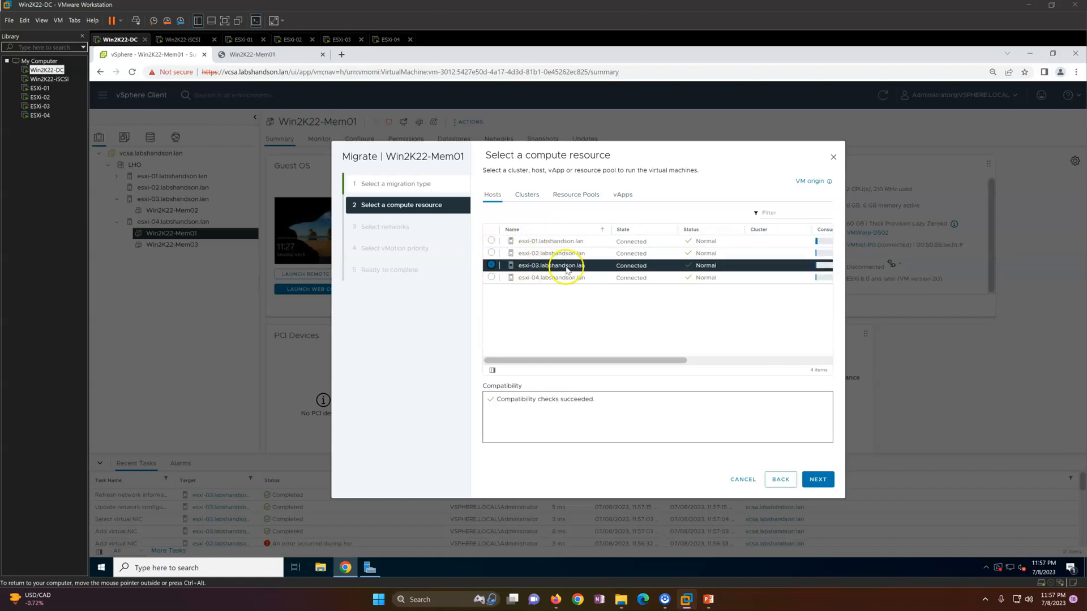
click(492, 278)
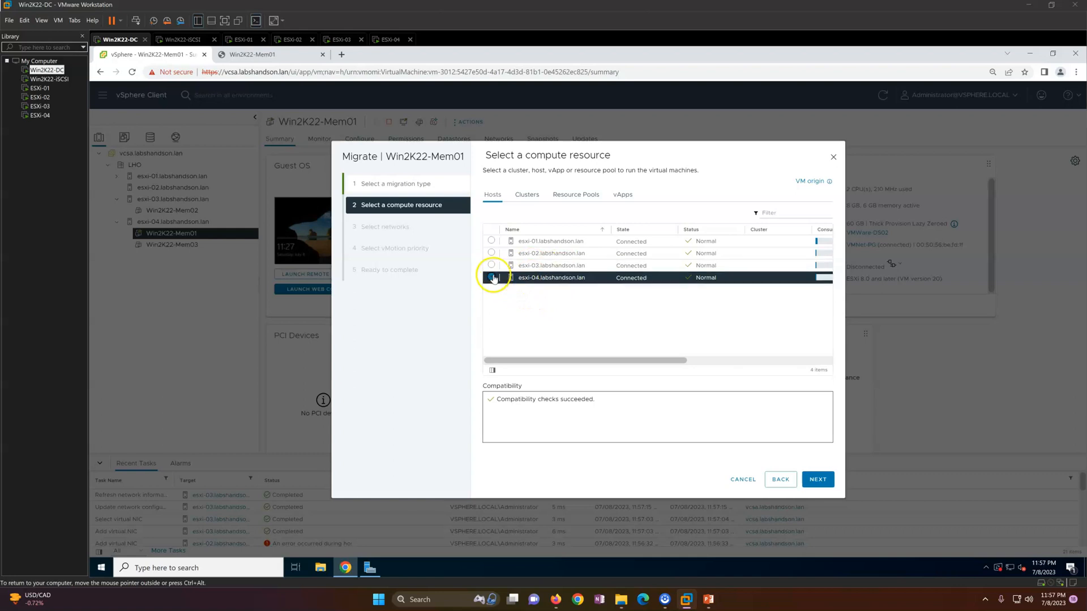
click(548, 258)
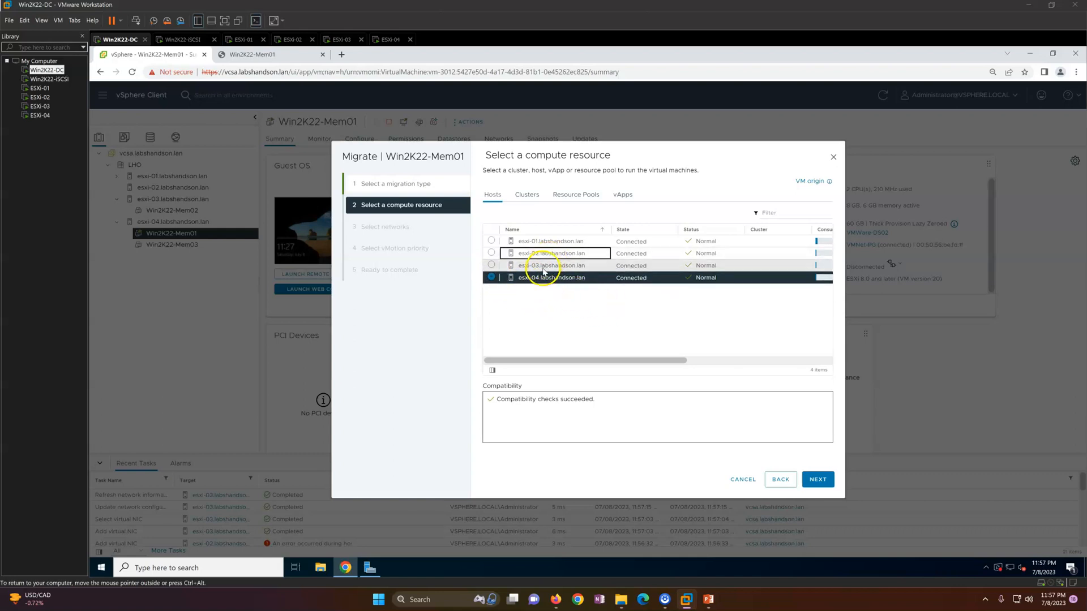
click(539, 241)
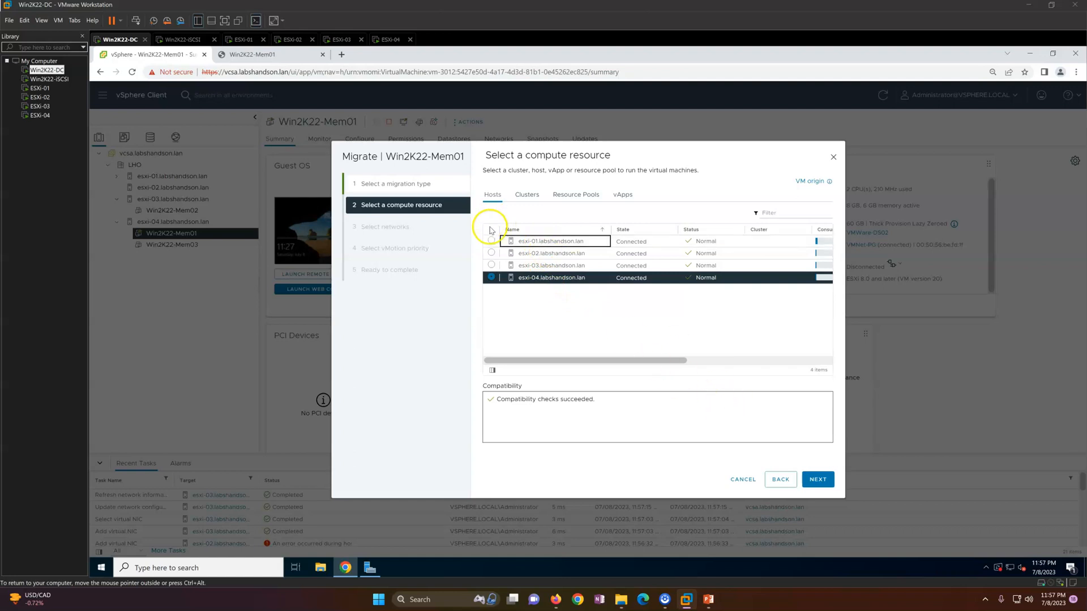
Choose esxi-01 as the destination host and run the migration with the default network and high-priority vMotion scheduling
click(492, 240)
click(827, 483)
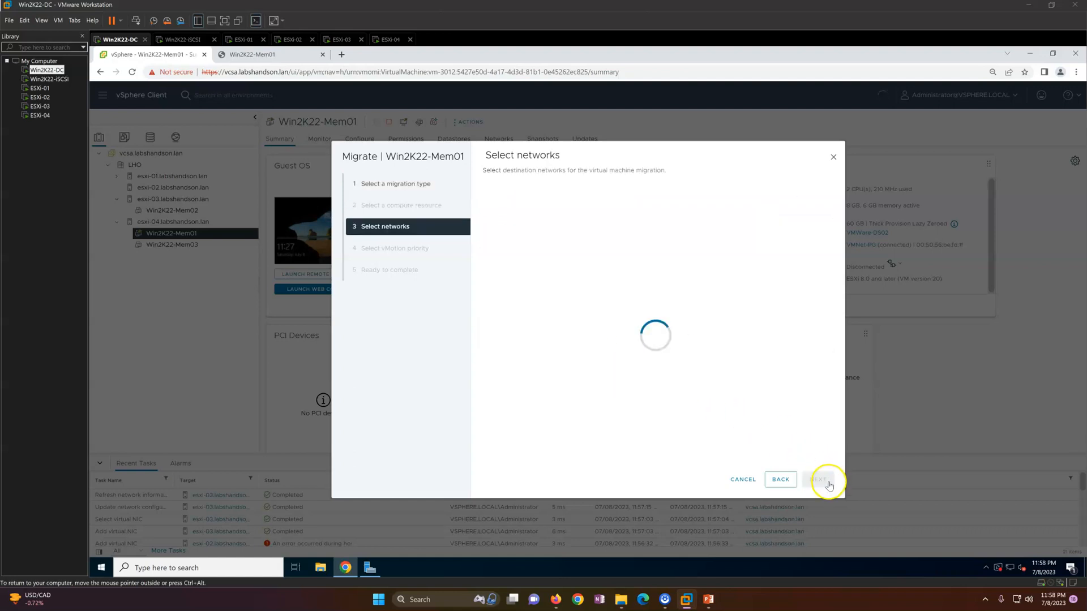
click(829, 485)
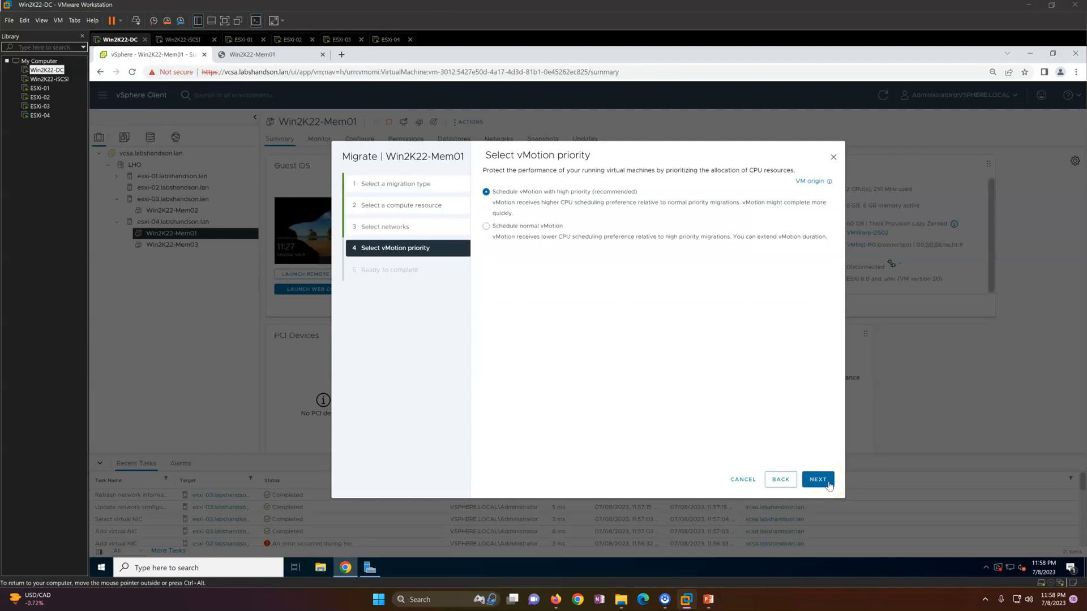
click(829, 486)
click(829, 485)
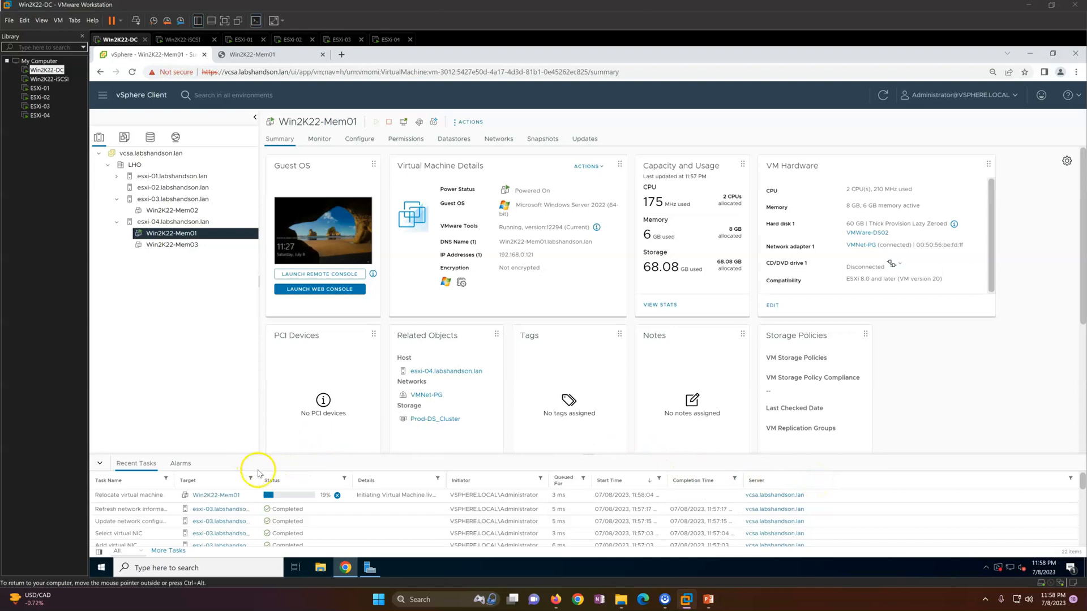
Follow the progress of the Win2K22-Mem01 relocation in the virtual machine's monitored task list
drag(259, 477, 267, 474)
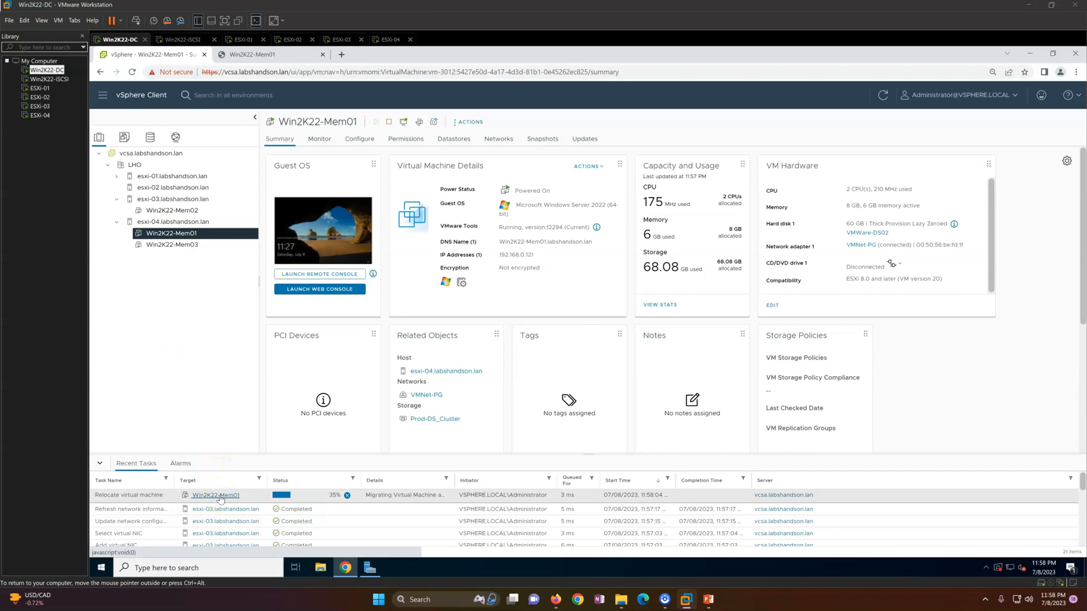
click(321, 139)
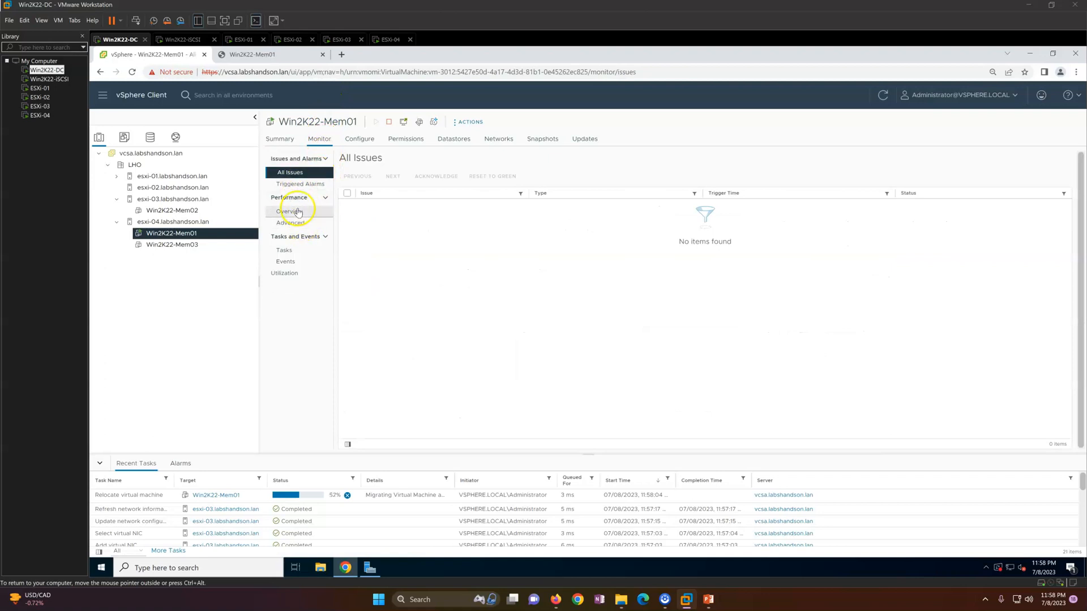
click(292, 251)
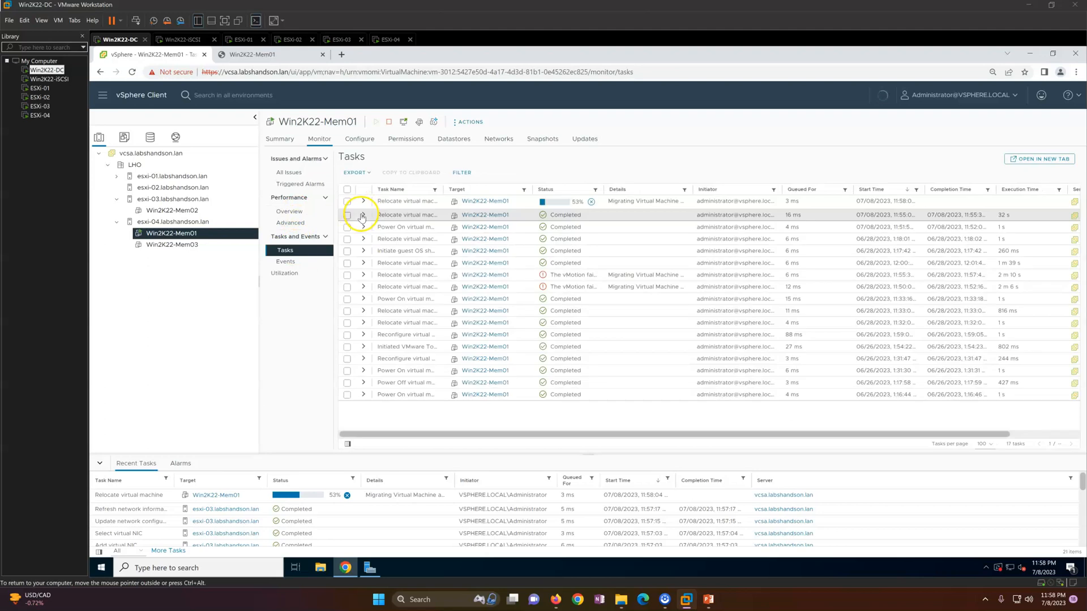
click(362, 202)
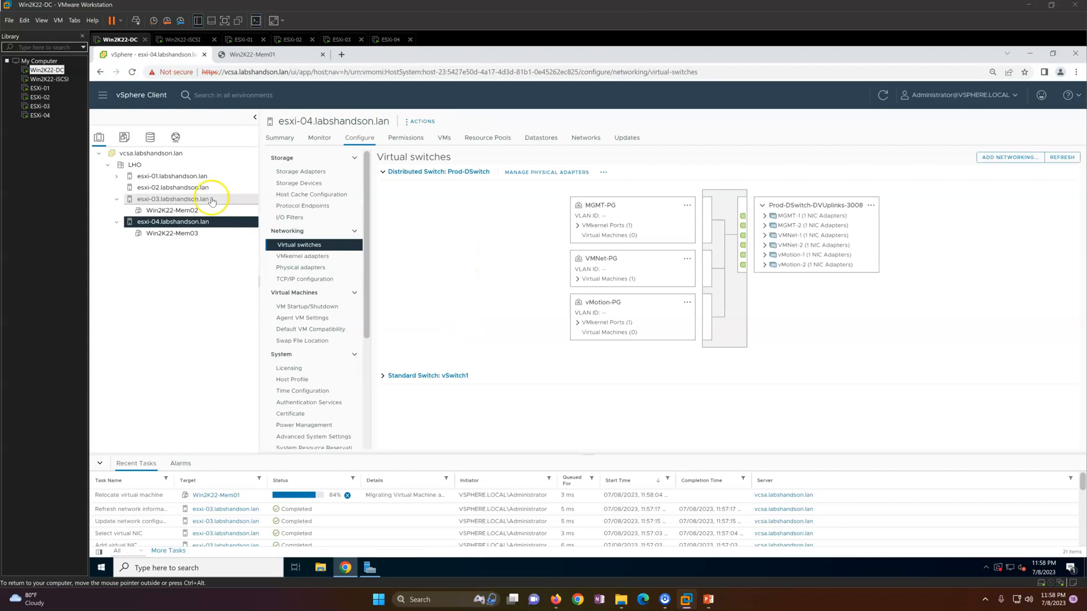
Open Win2K22-Mem01 under esxi-01 and examine the latest relocation task's completion time, execution time and related migration events
click(116, 176)
click(167, 199)
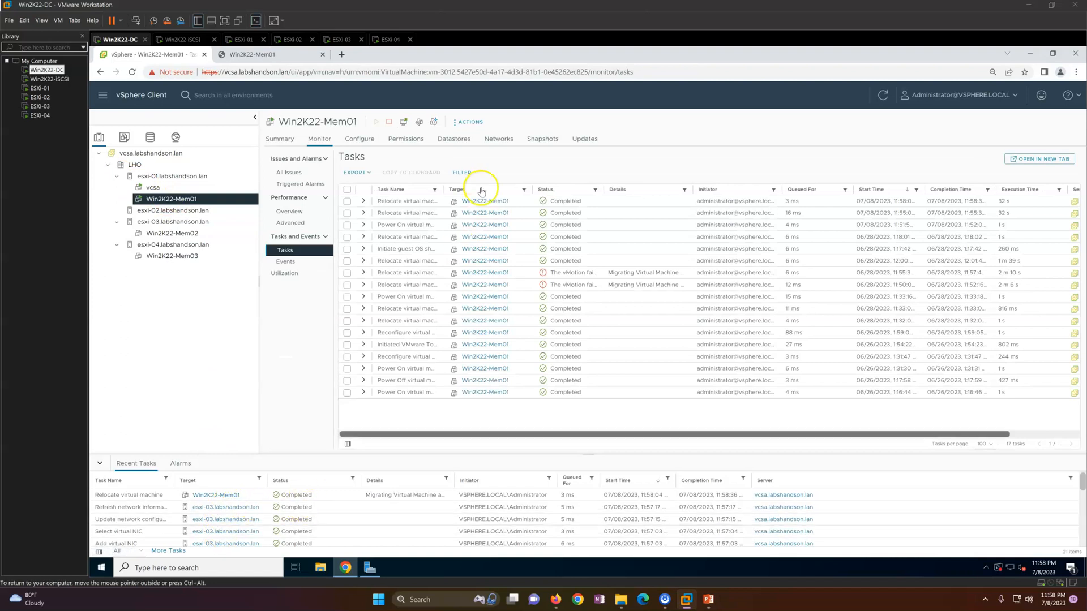
click(362, 201)
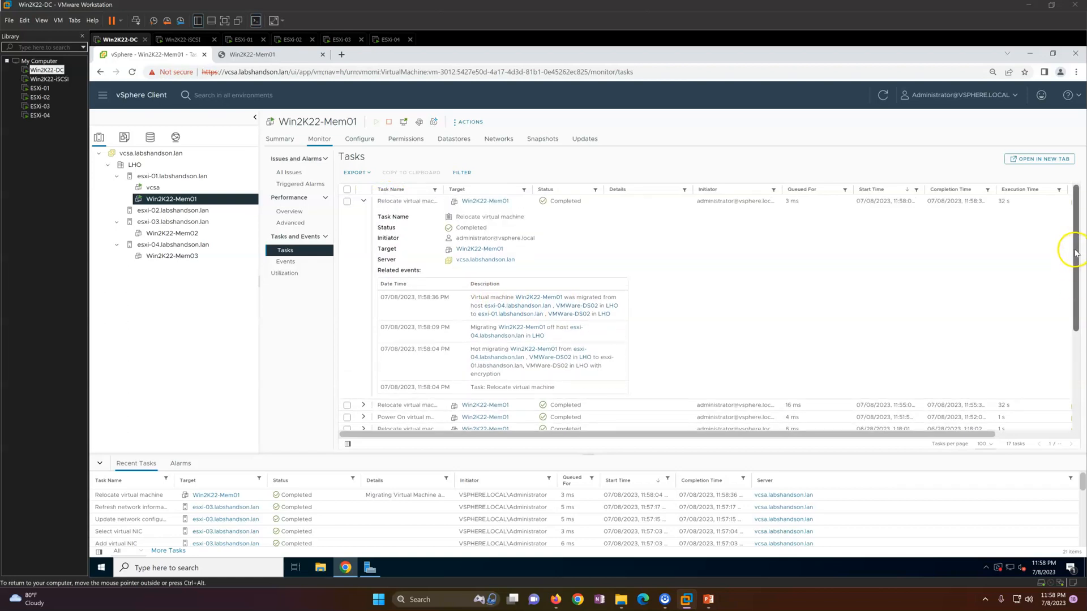
drag(925, 192, 1002, 192)
drag(929, 189, 931, 191)
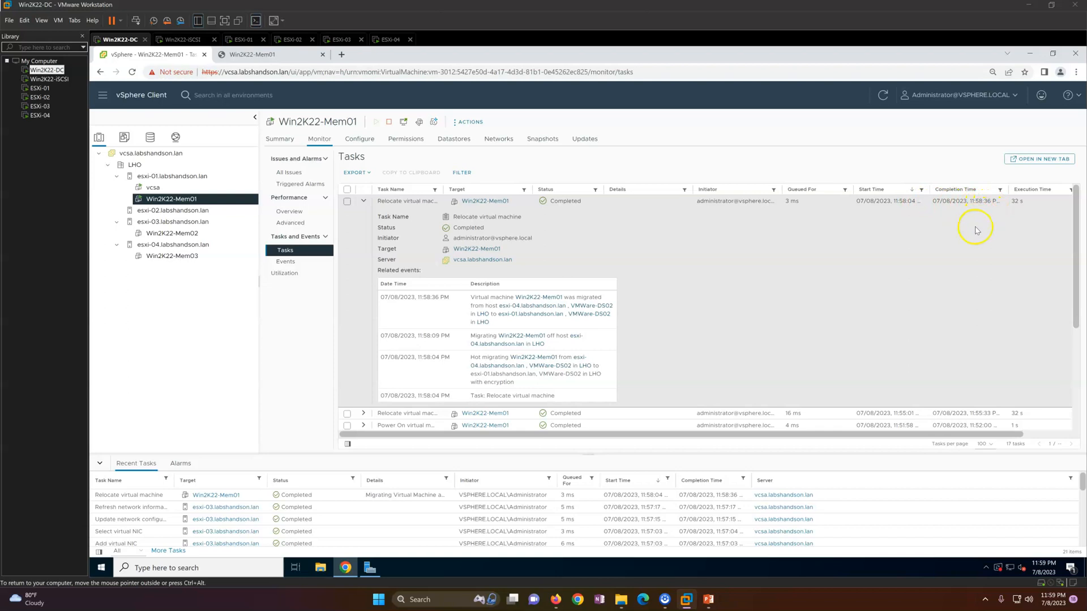
drag(1011, 202, 1064, 206)
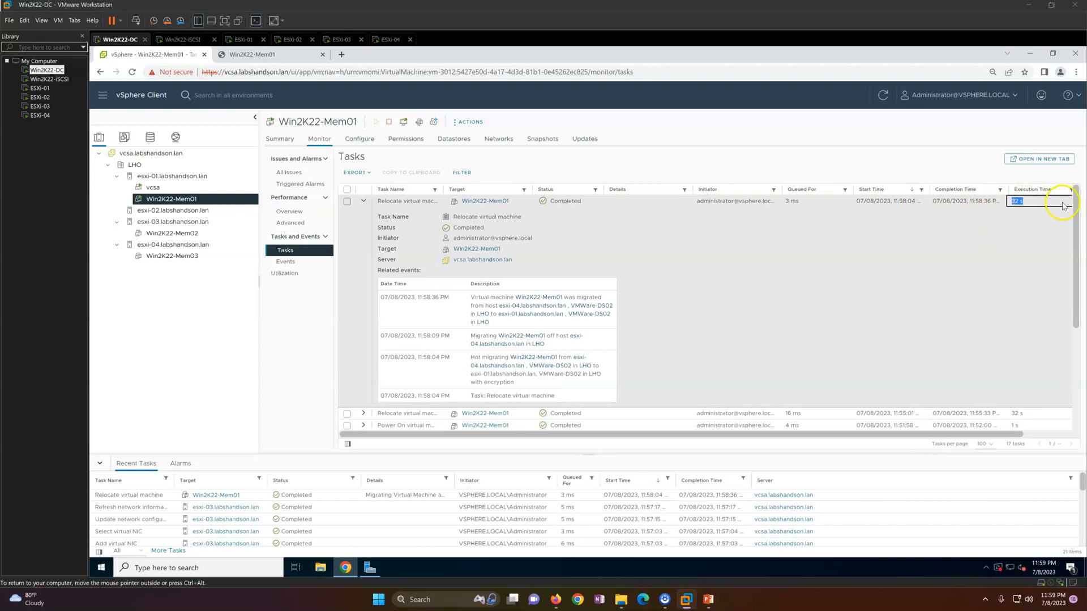
click(619, 300)
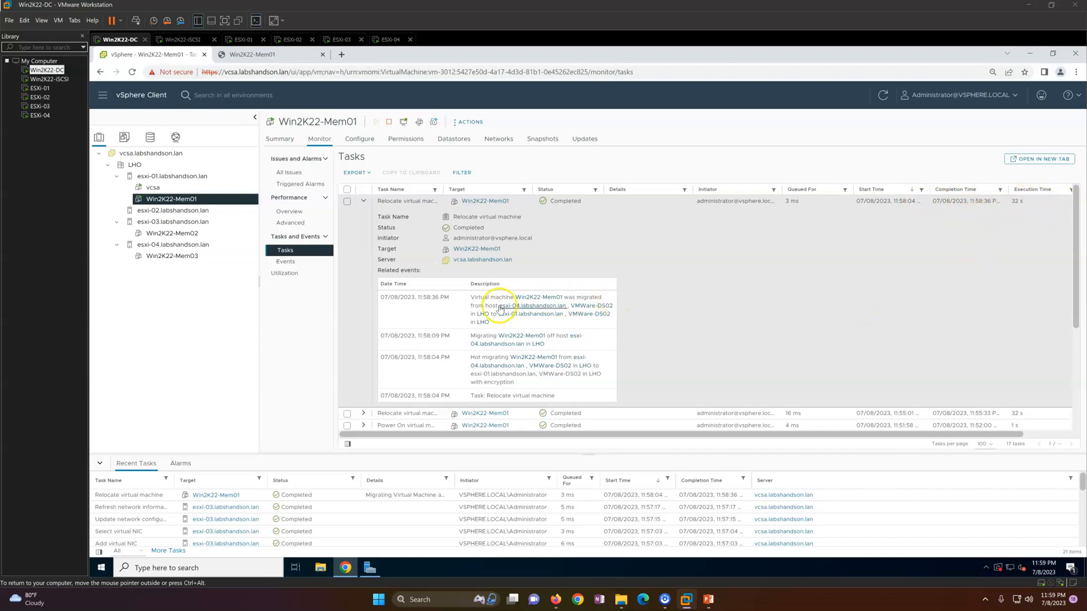
drag(481, 301, 560, 299)
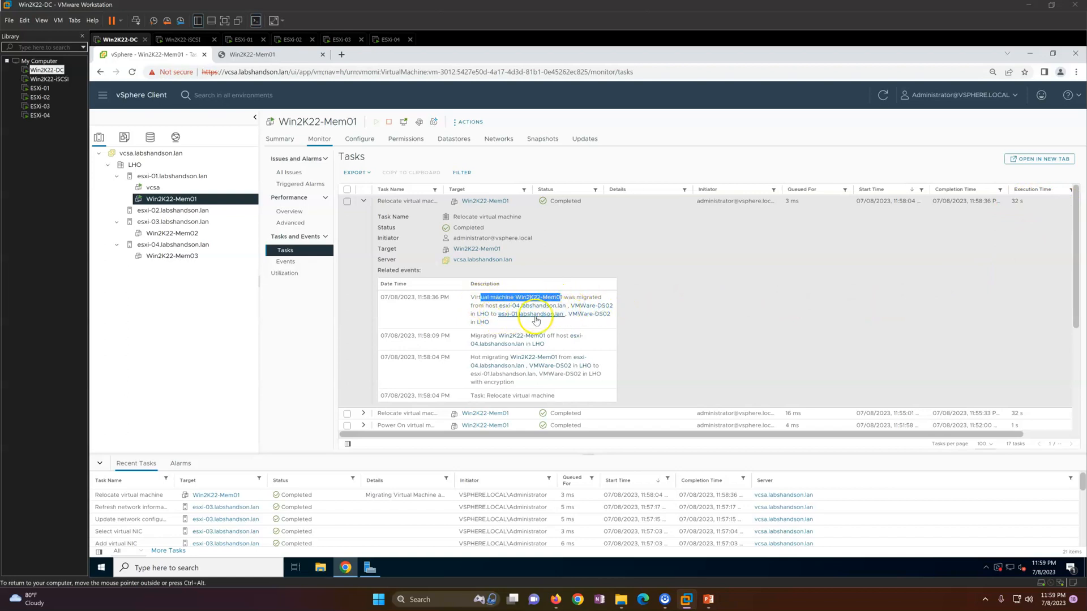
click(826, 331)
Switch to the PowerPoint slide show and advance from the deployment checklist to the closing slide
click(708, 599)
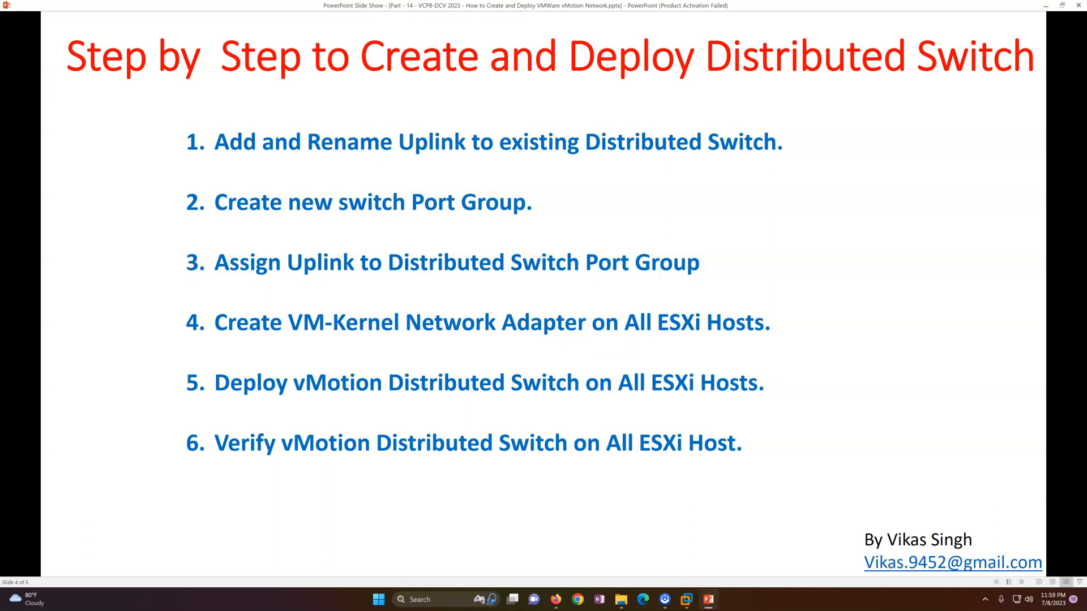
key(Right)
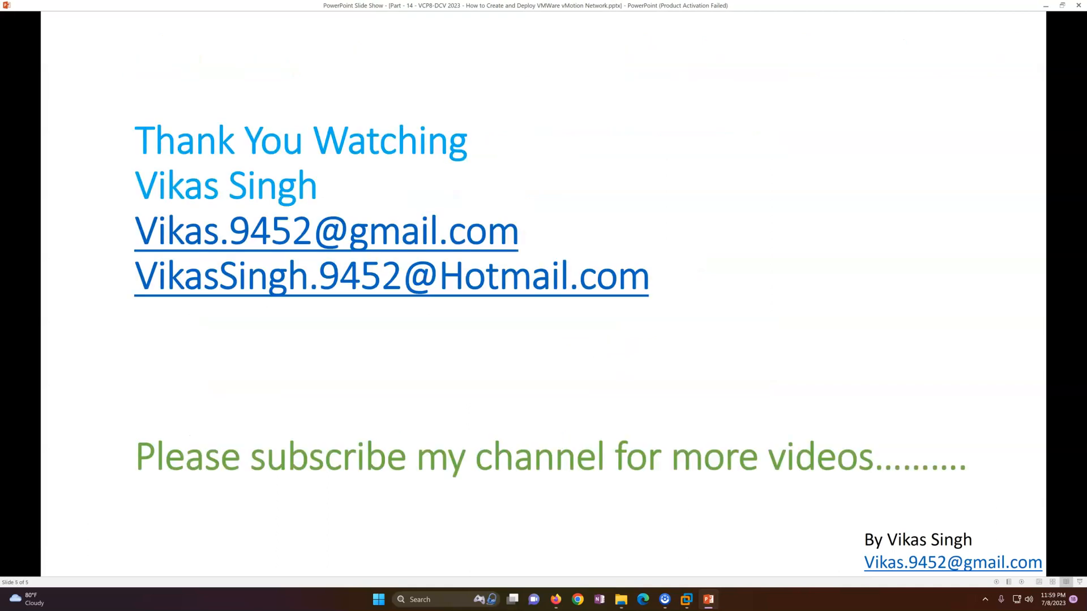